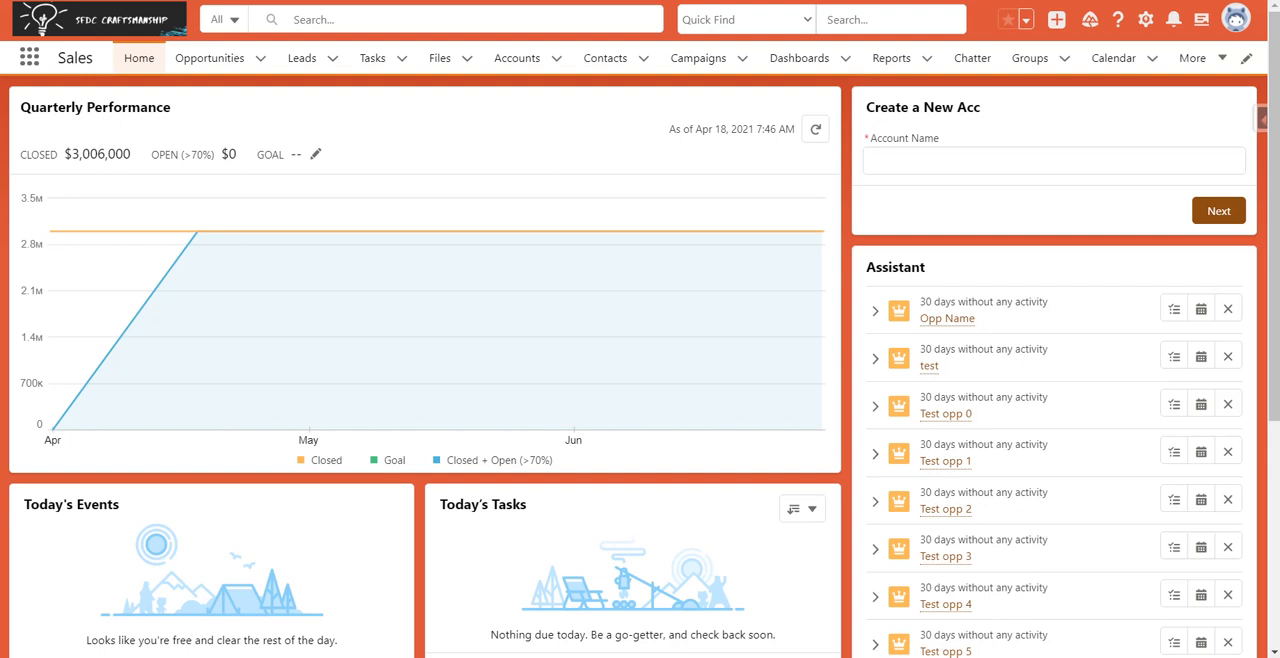
Open Setup, find the Users page with the search term "user", and view the Lead Manager user's details.
click(1145, 19)
click(1076, 73)
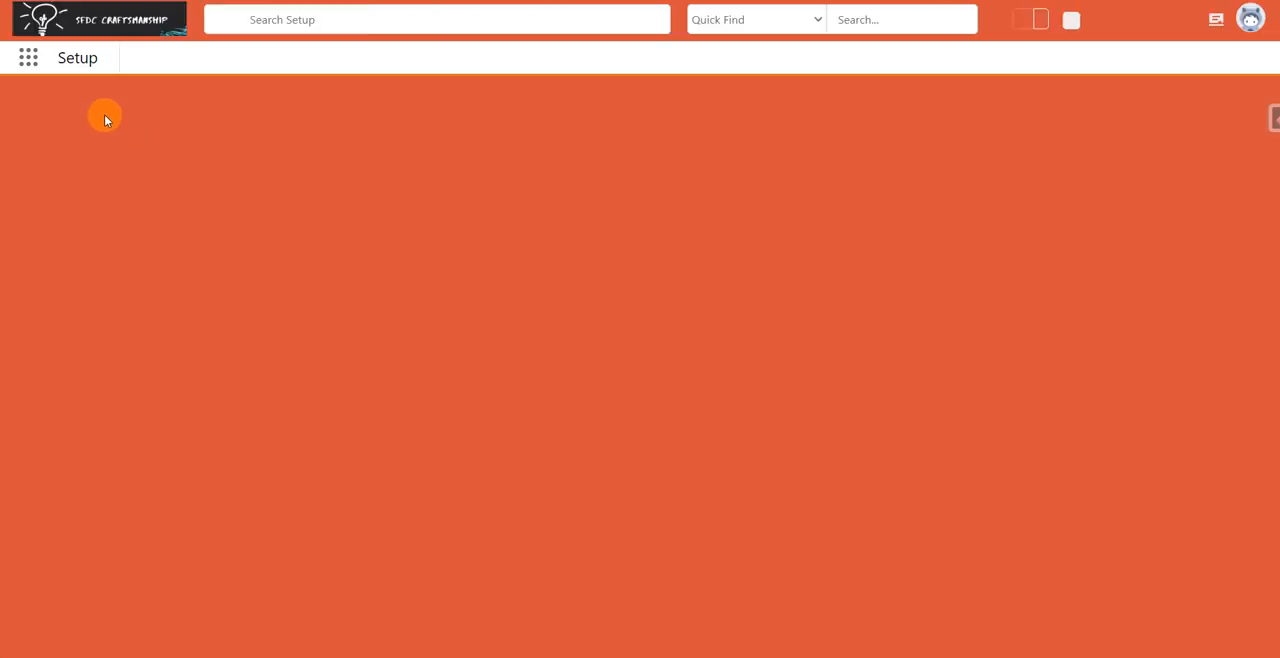
click(114, 115)
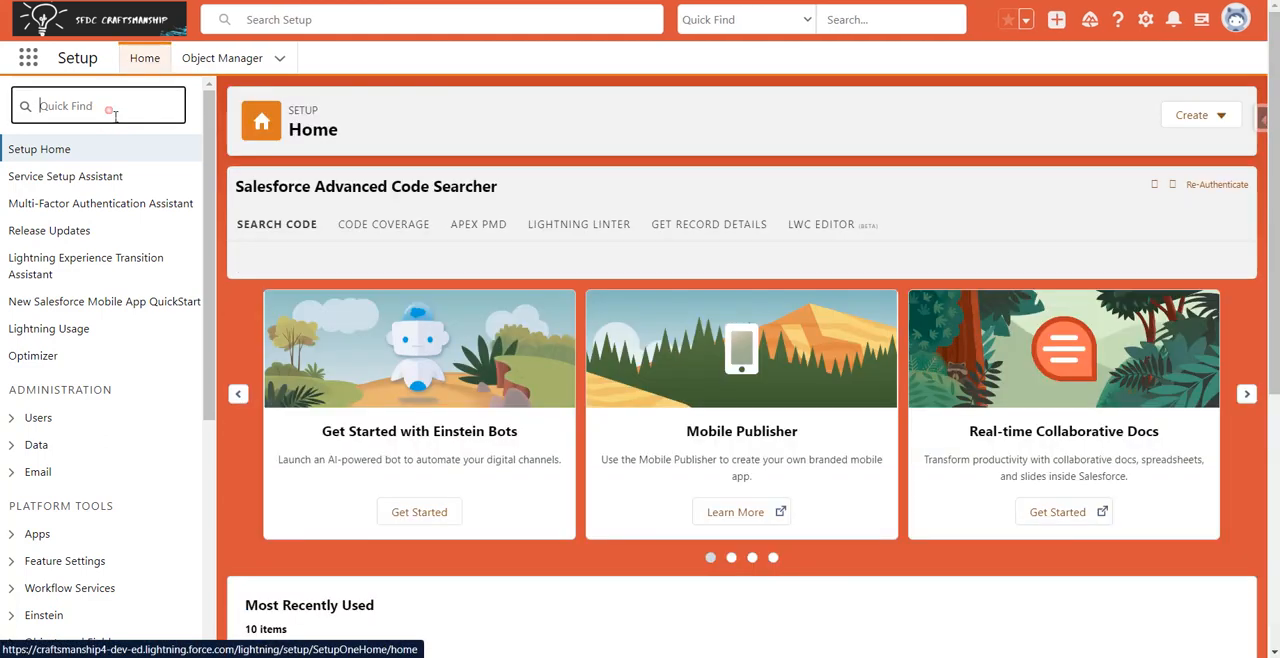
text(us)
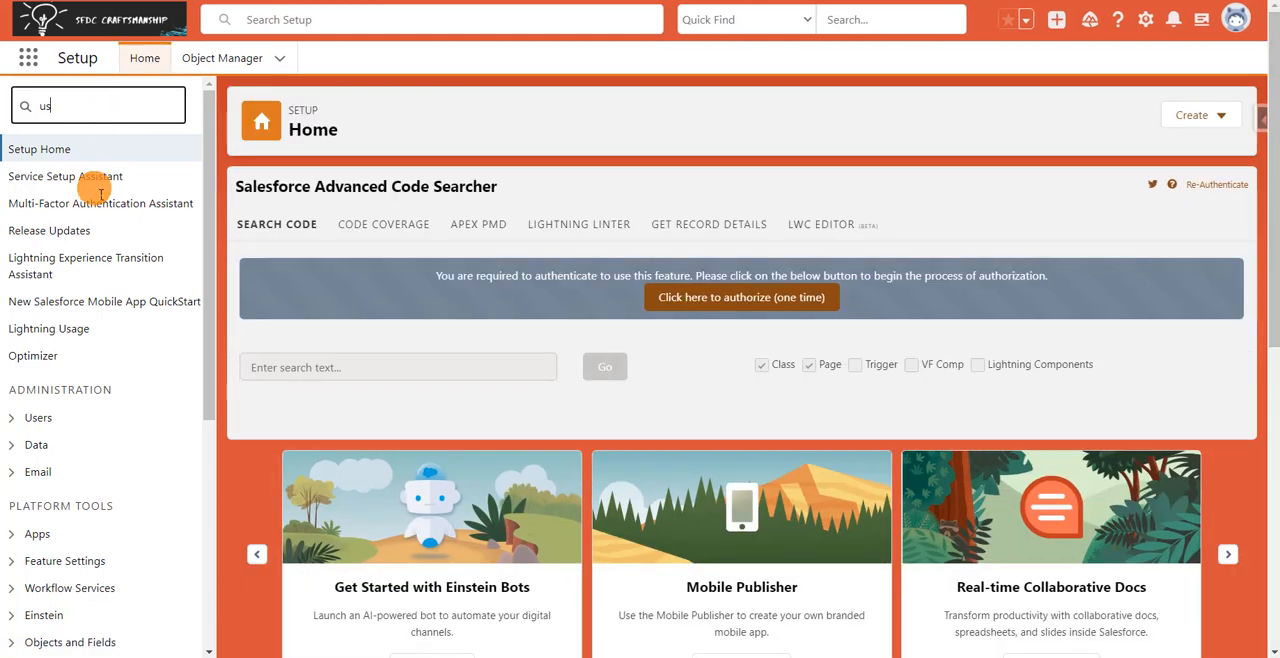
text(er)
click(59, 365)
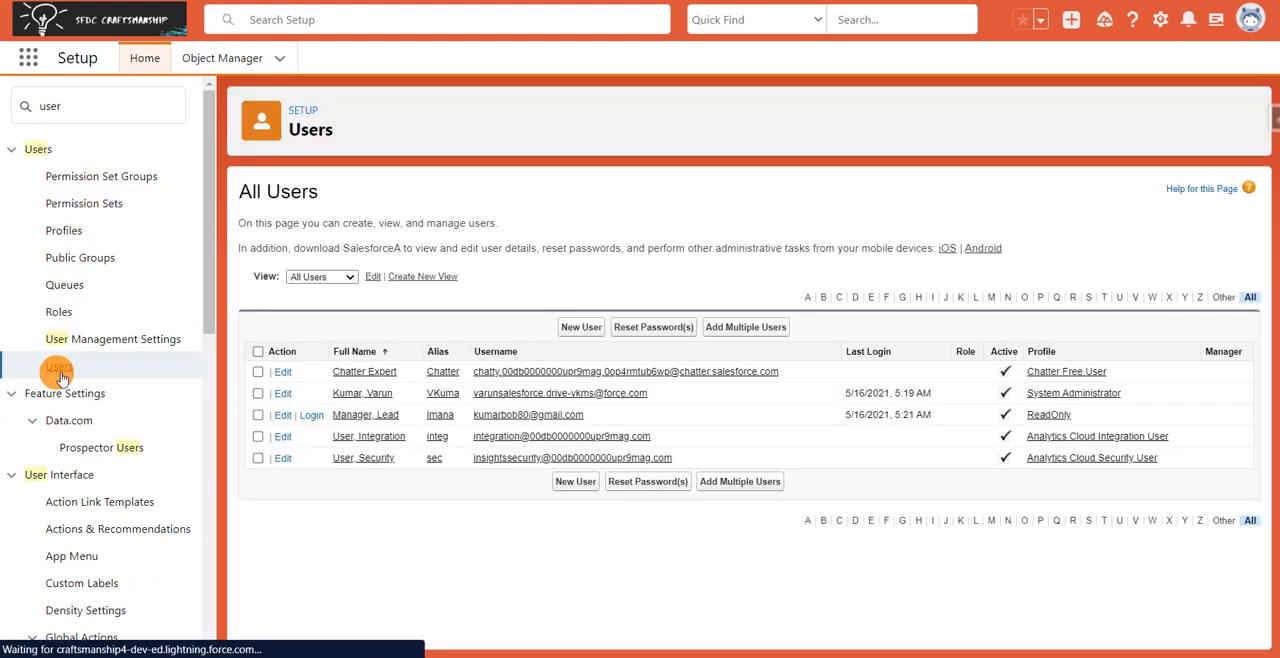
click(363, 417)
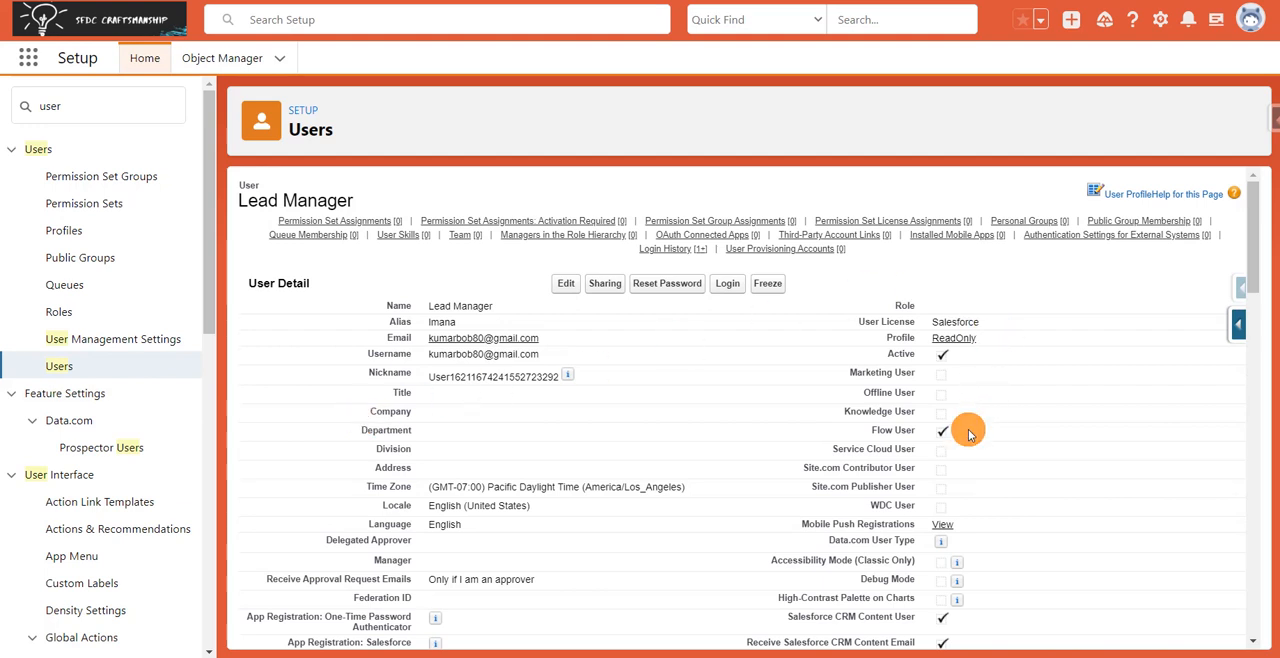
Open the user's ReadOnly profile in a new browser tab and search its edit page to inspect the profile's permissions.
right_click(970, 341)
click(982, 333)
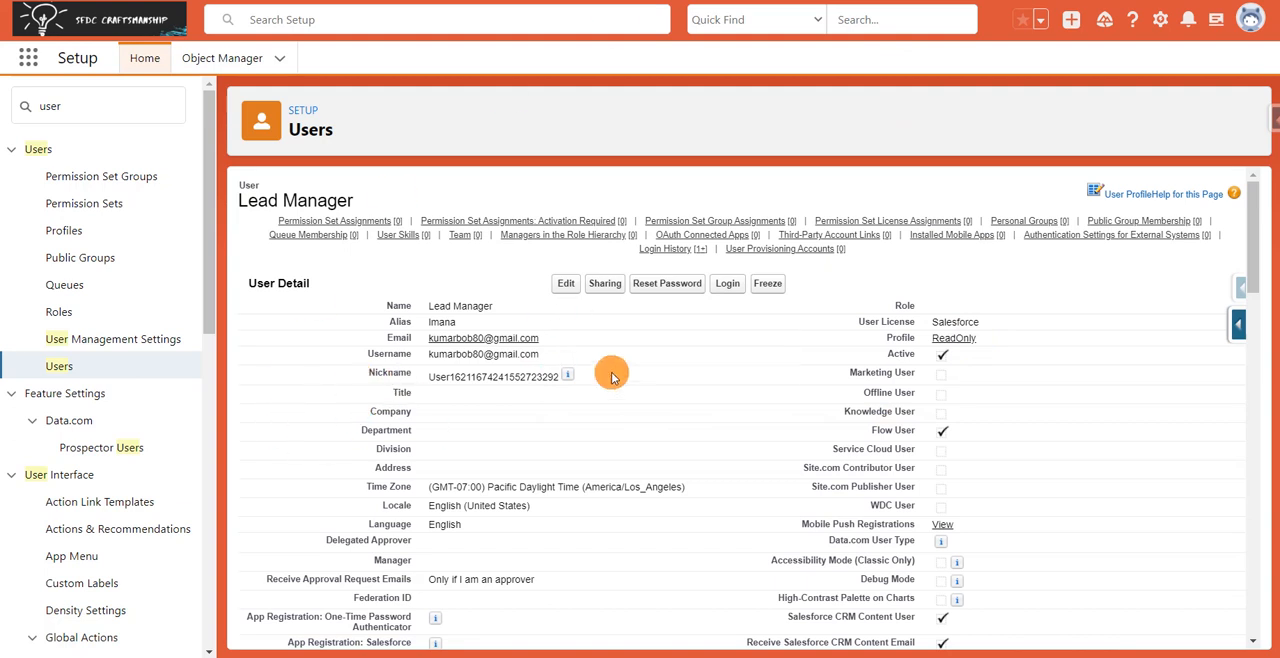
click(820, 1)
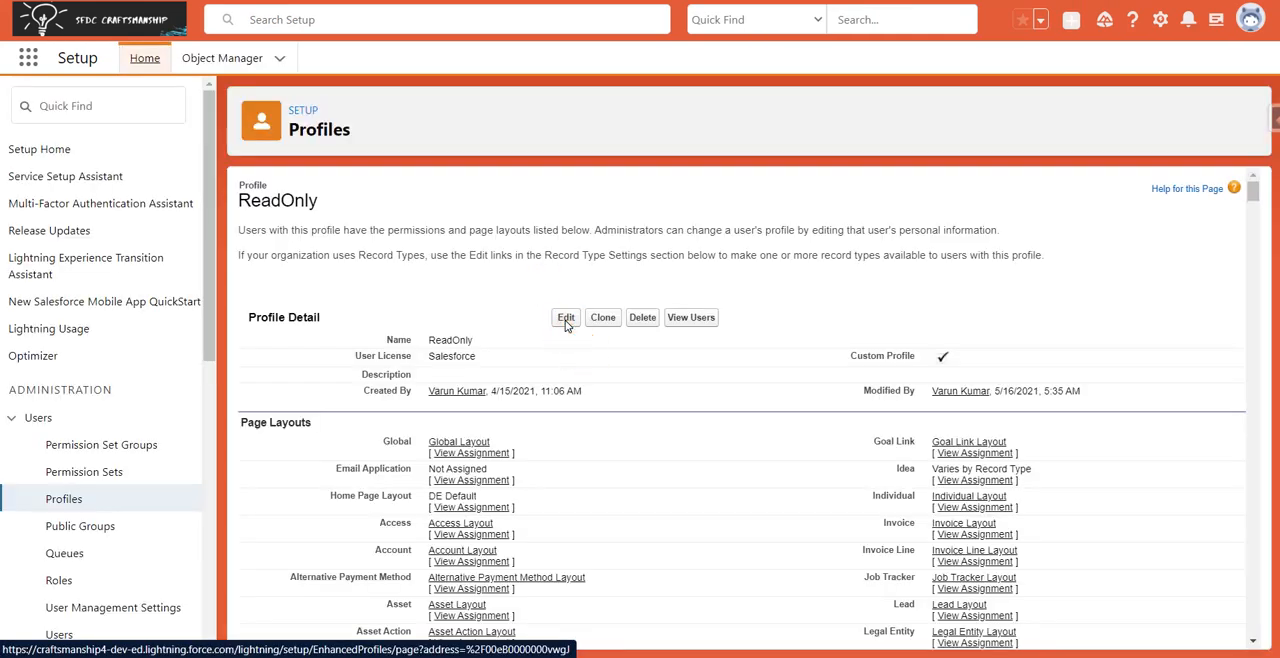
click(567, 336)
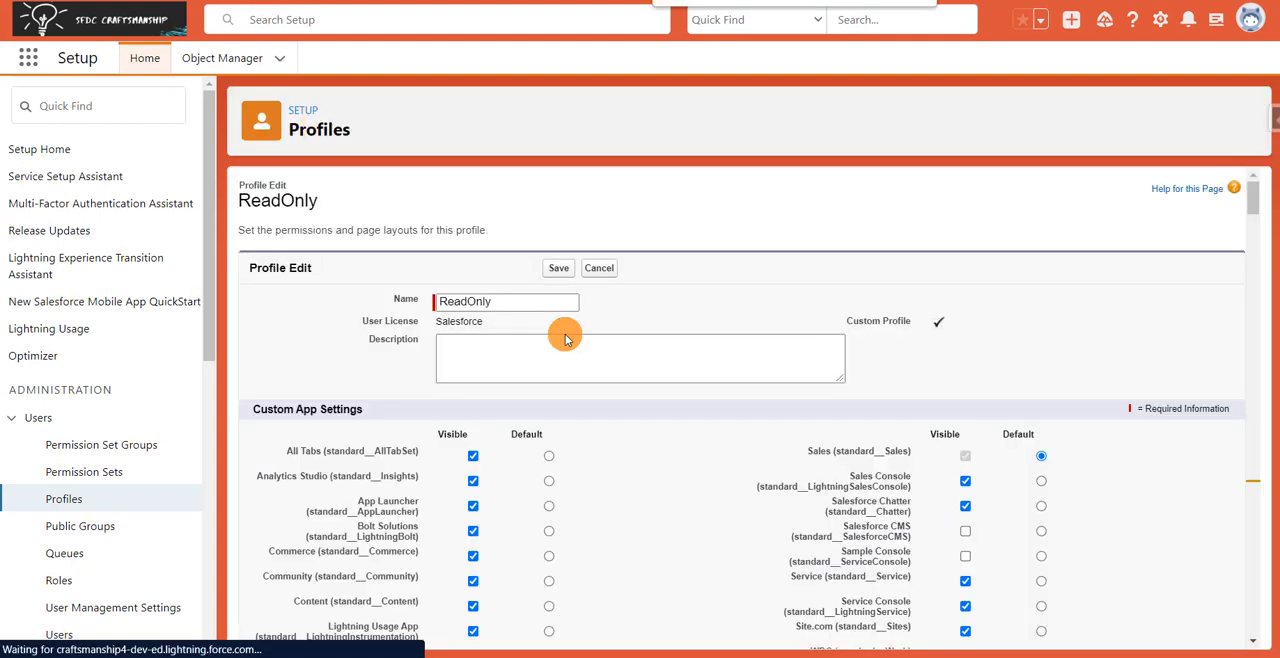
key(Return)
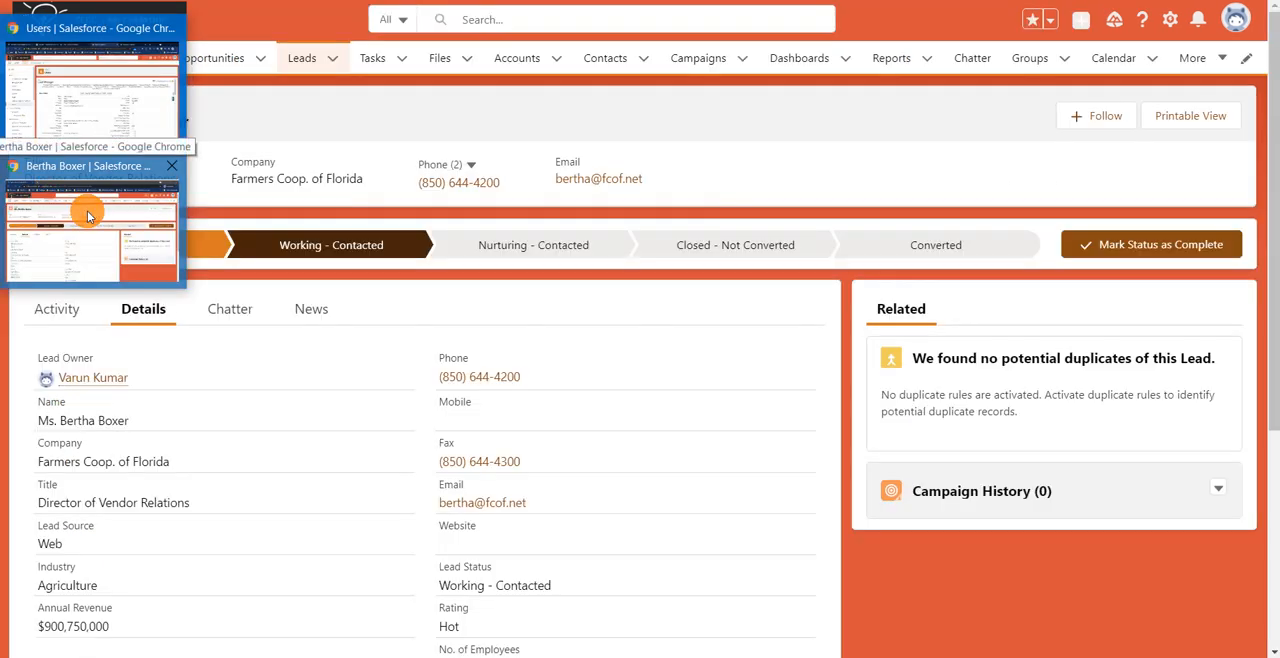
Switch to the Sales window, open the only recently viewed lead from the Leads list, and view its details.
click(84, 210)
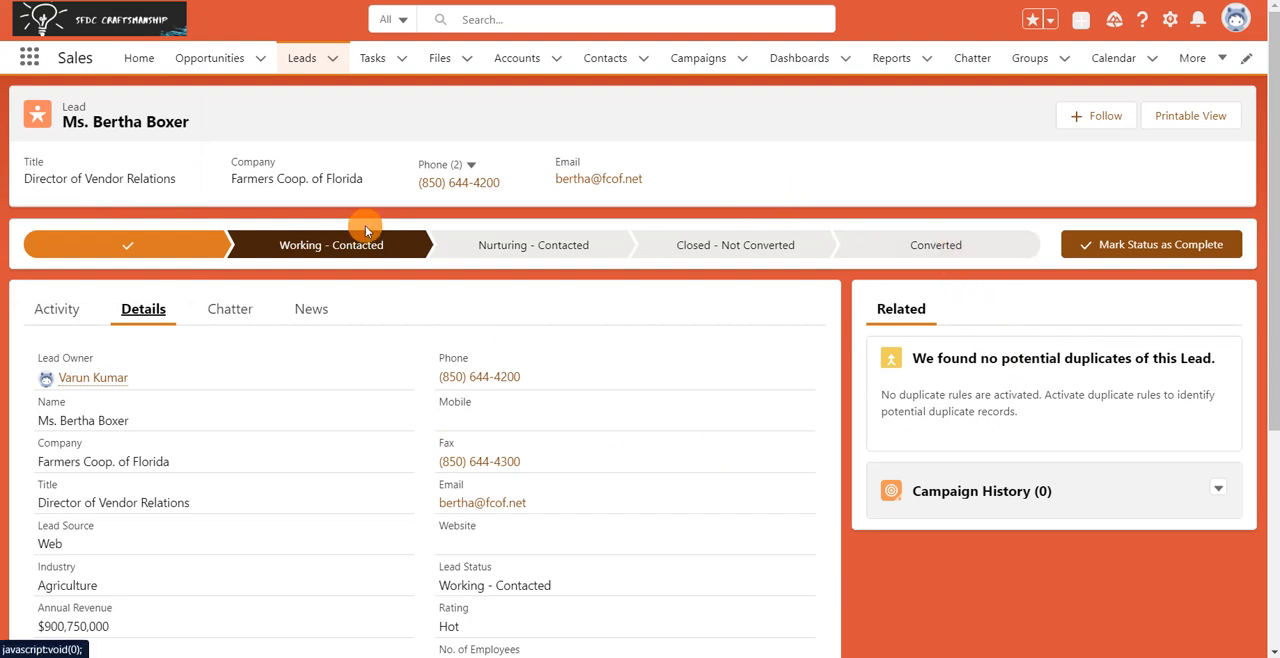
click(314, 68)
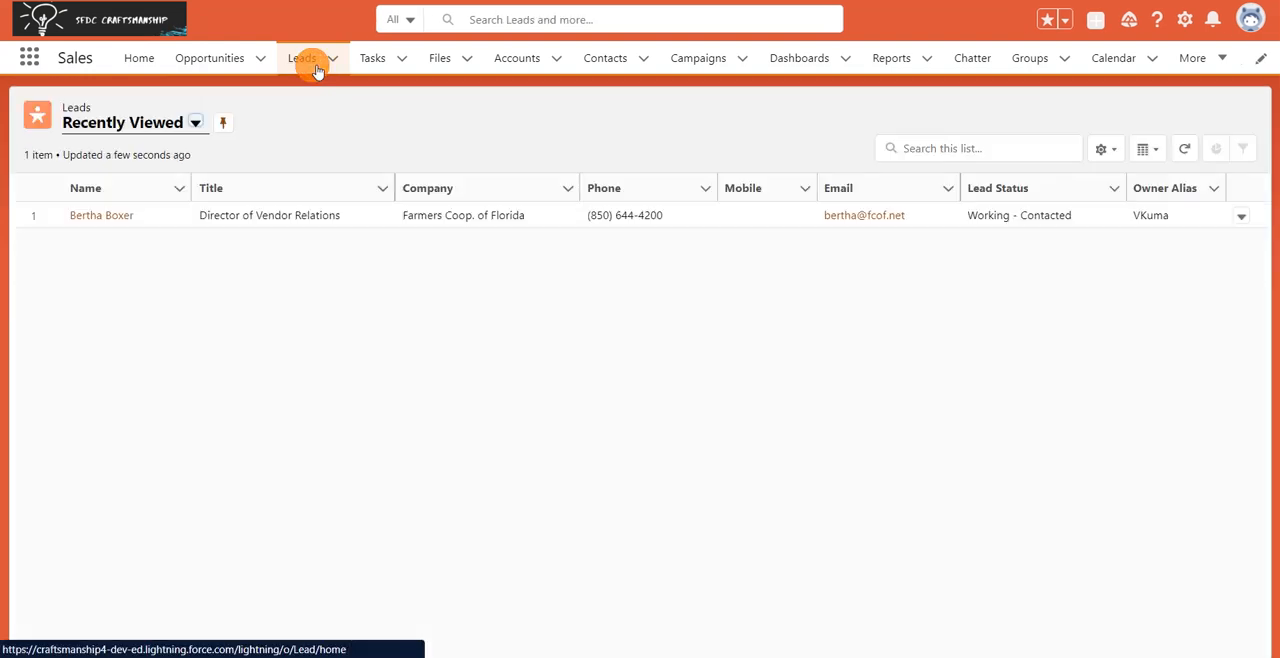
click(94, 216)
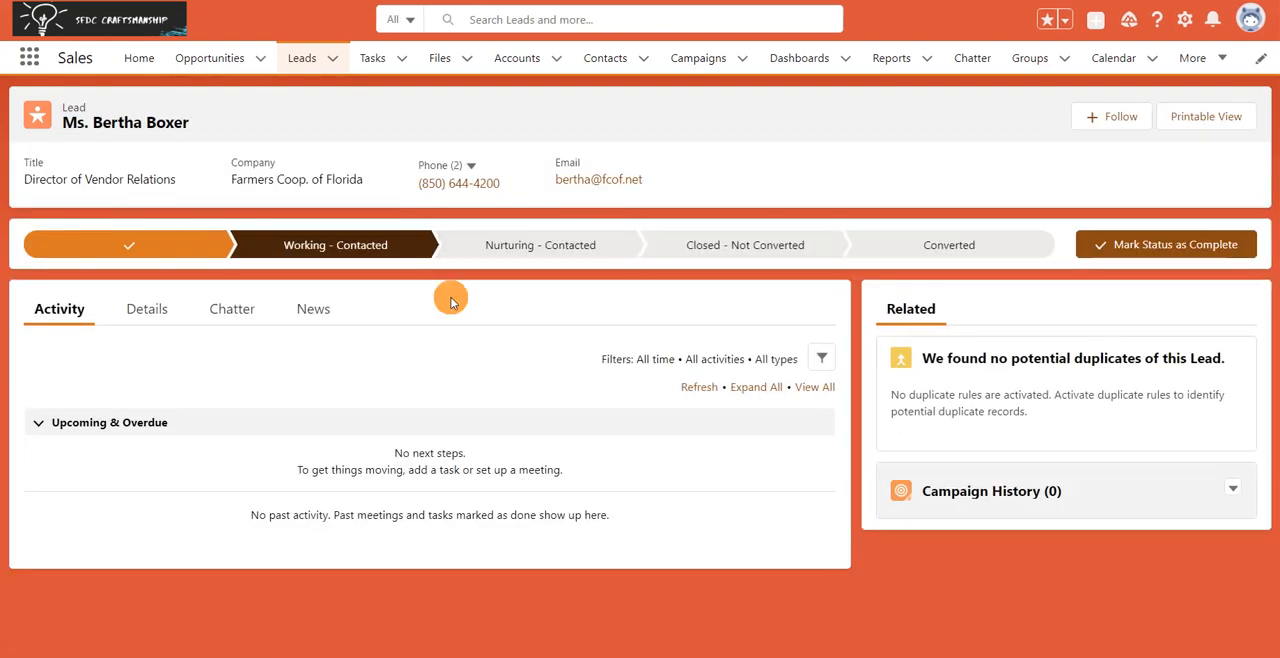
click(158, 312)
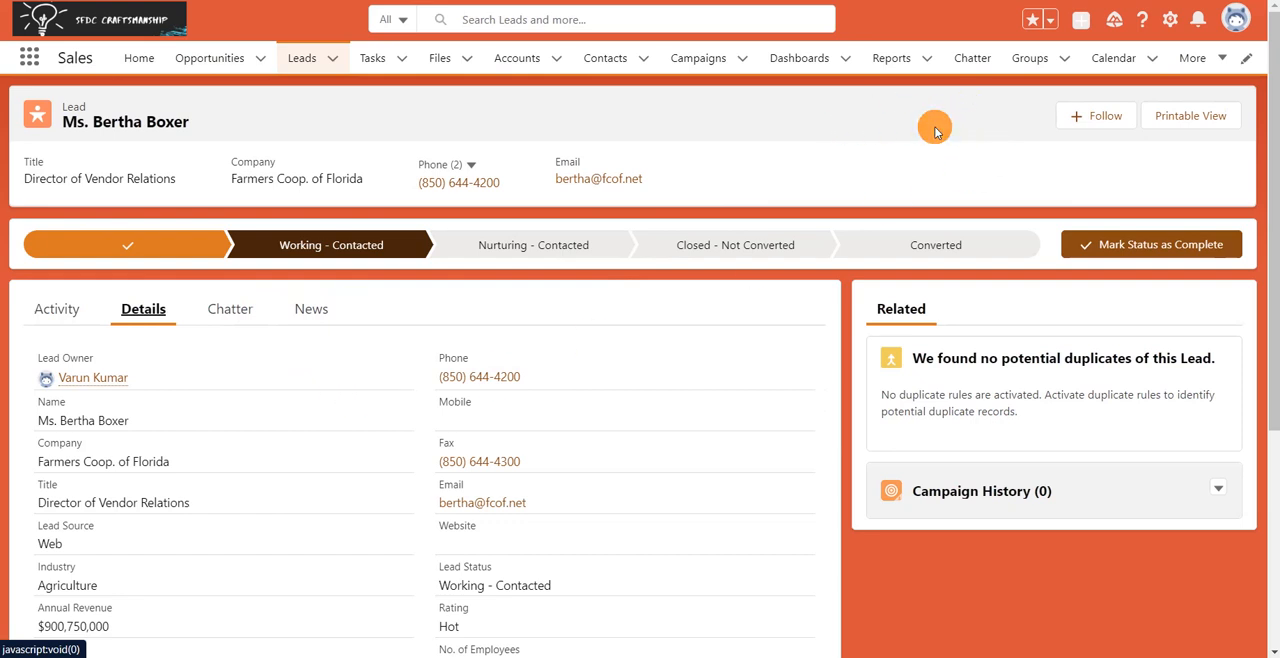
Return to the Setup window and open the Permission Sets page using the search term "permi".
mouse_move(2, 149)
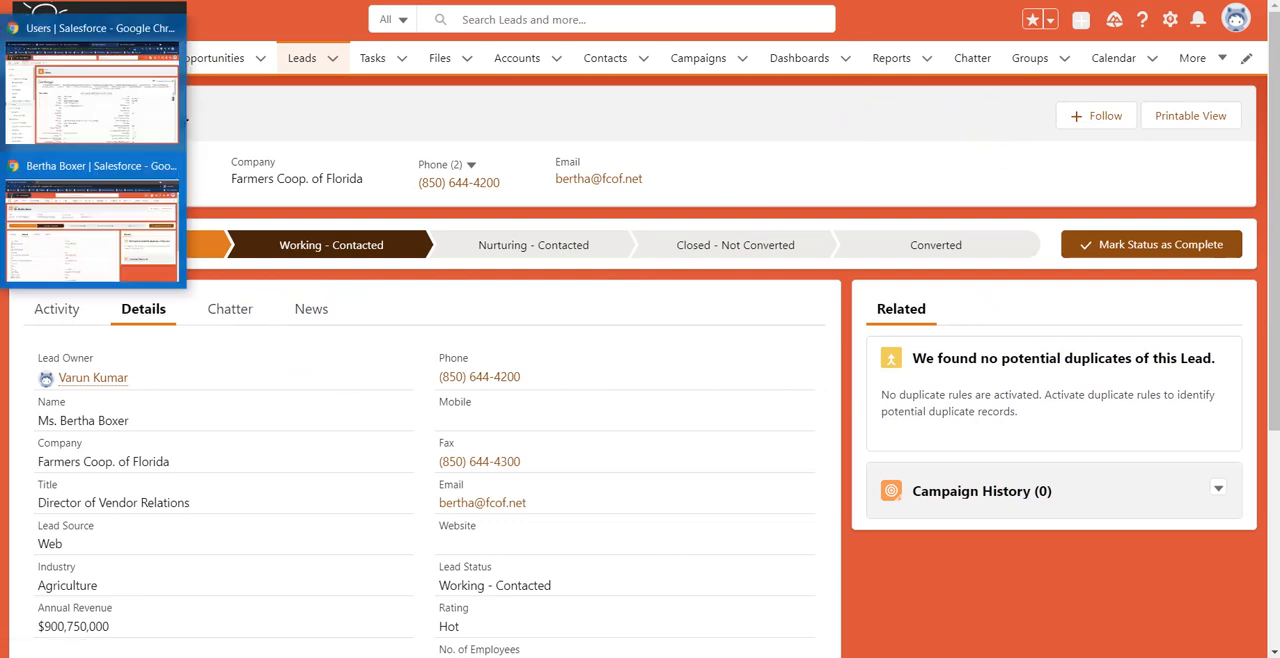
click(72, 131)
double_click(120, 106)
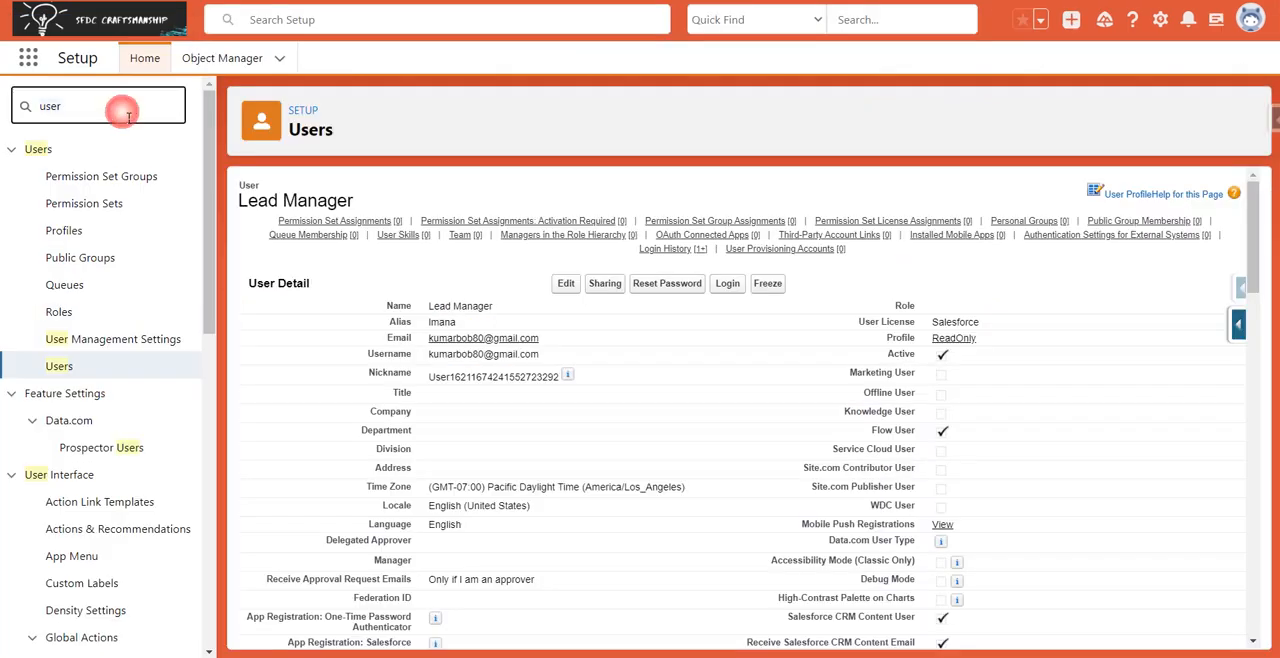
text(permi)
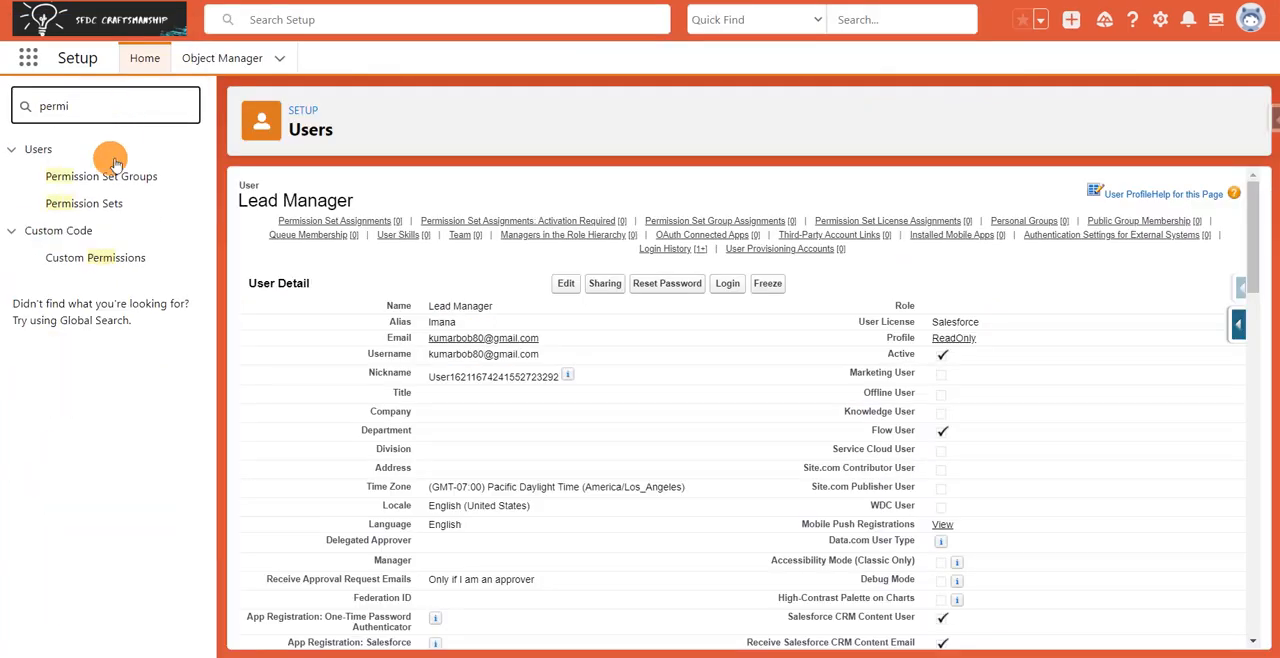
click(96, 206)
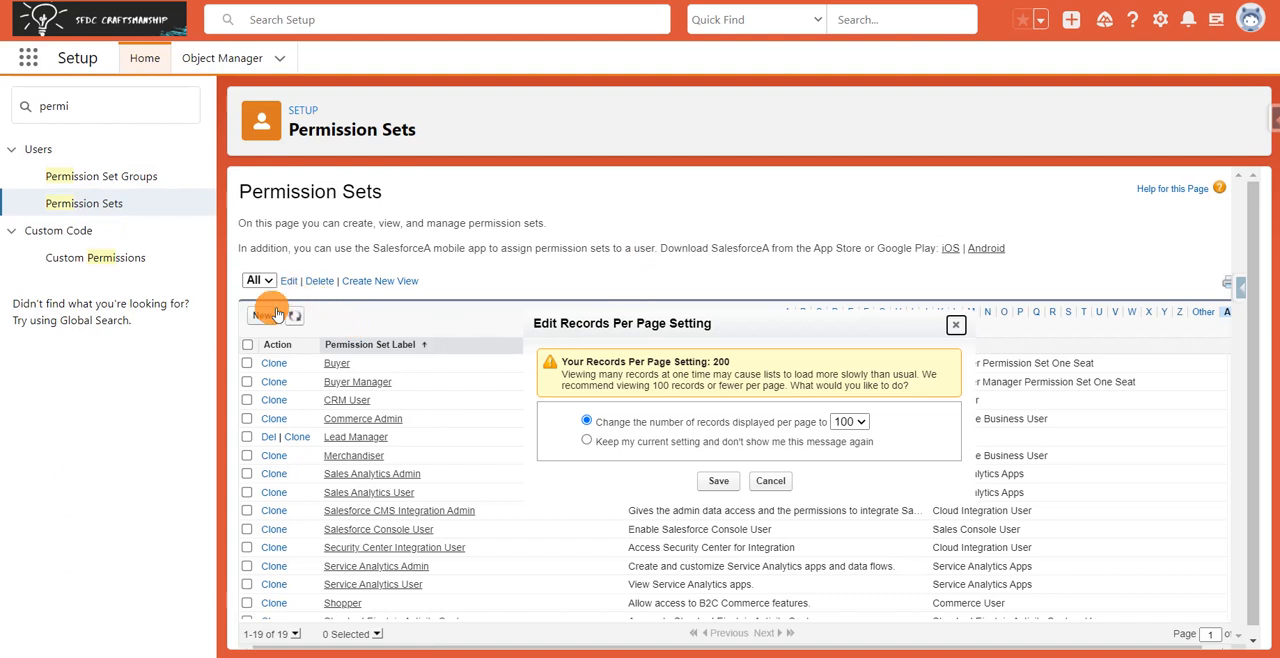
Create and save a permission set labelled "Lead Manager Permission" with Session Activation Required enabled and no specific license.
click(272, 308)
click(427, 329)
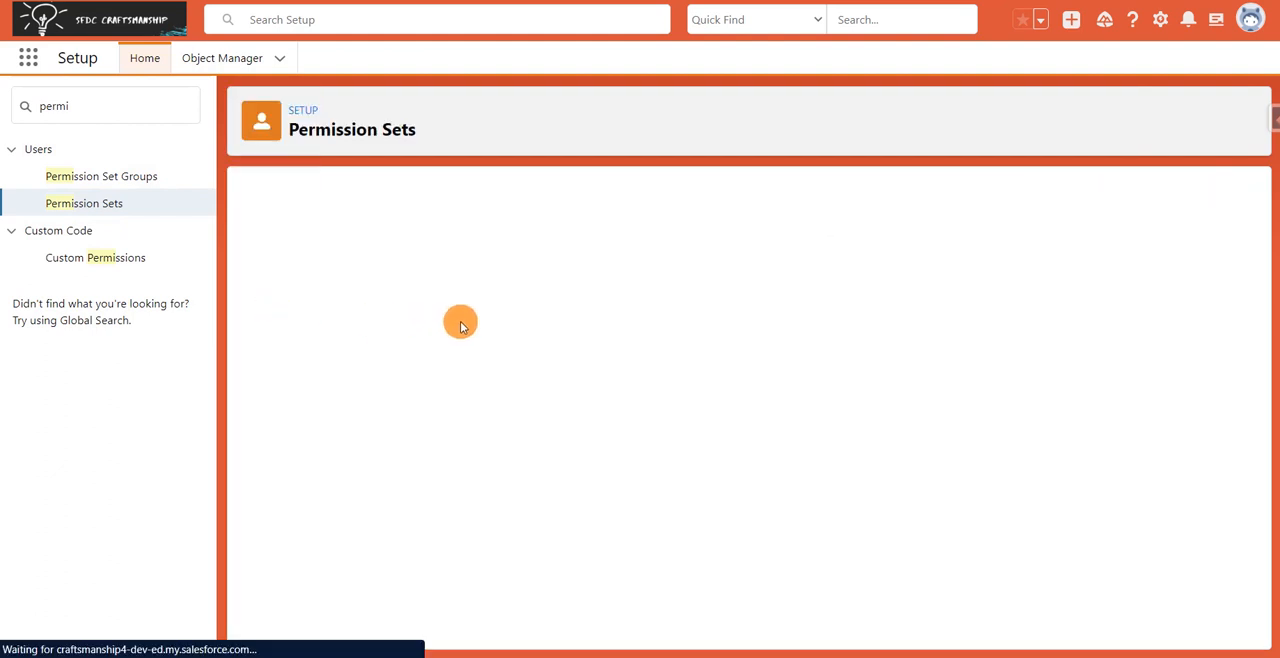
click(490, 323)
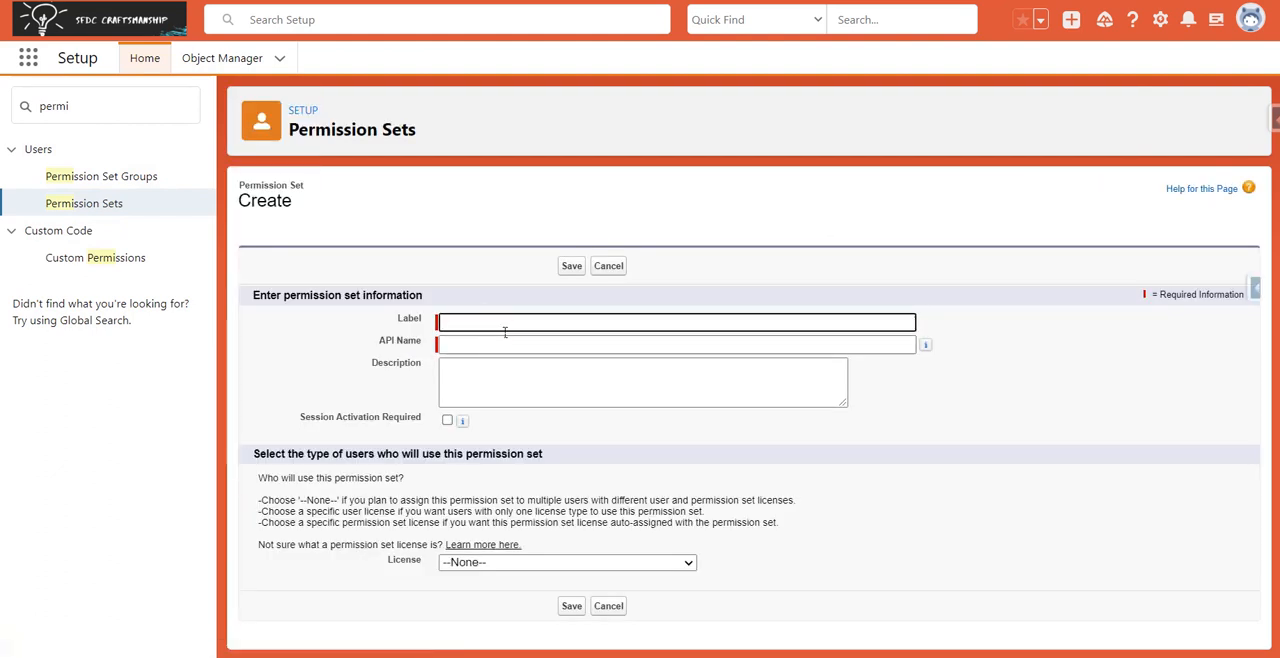
text(Lead Manager Permission)
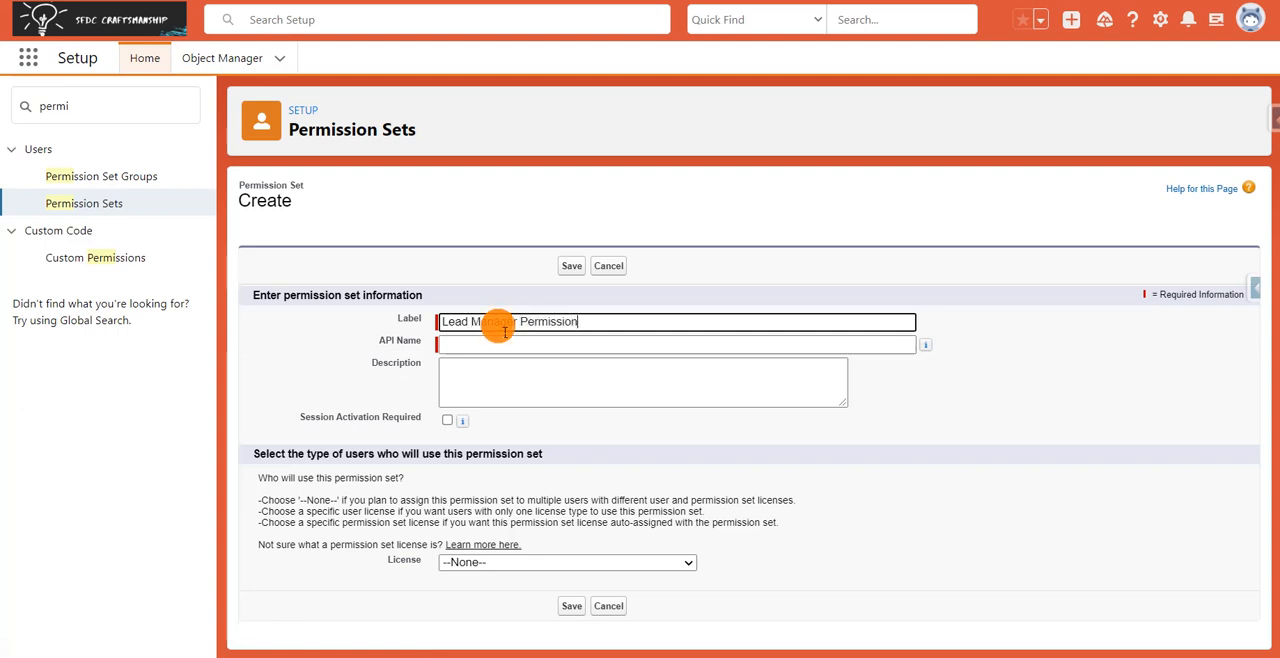
click(560, 197)
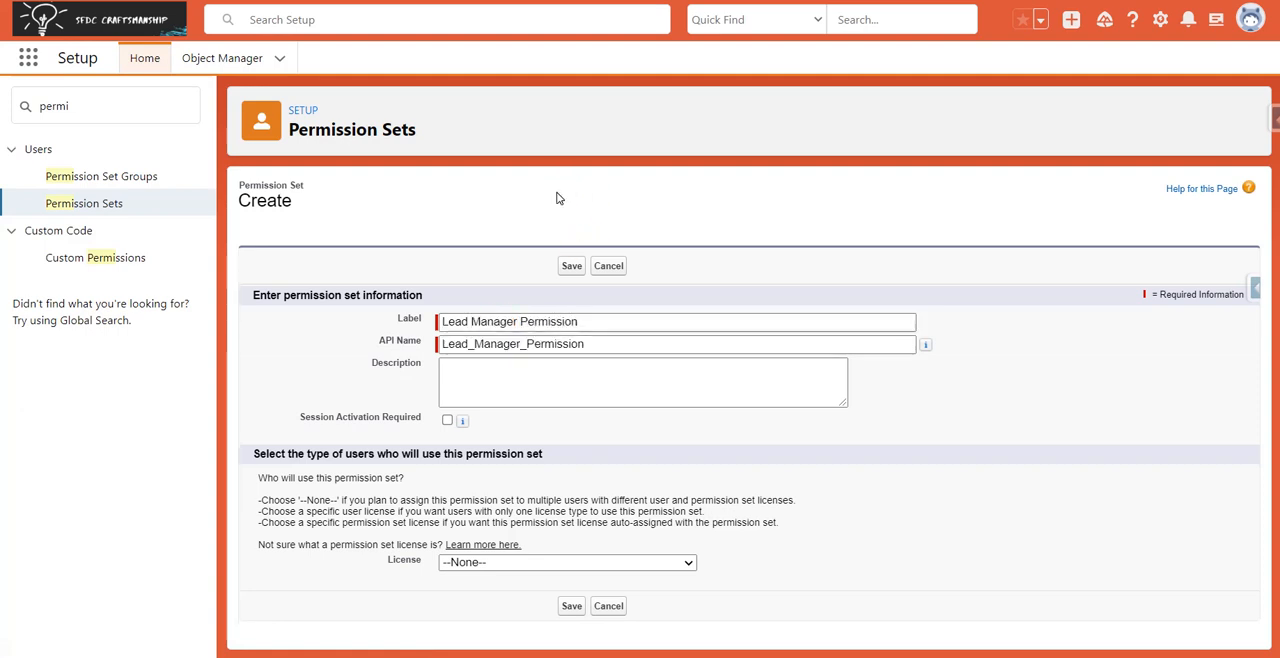
click(447, 421)
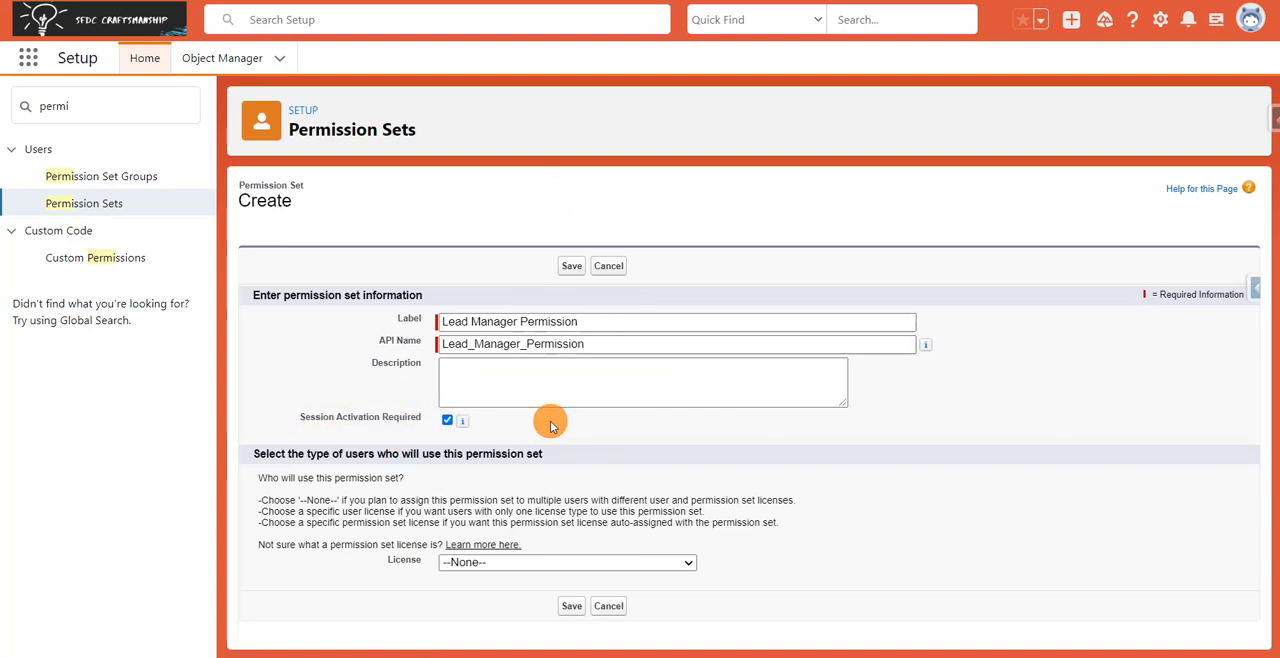
click(571, 606)
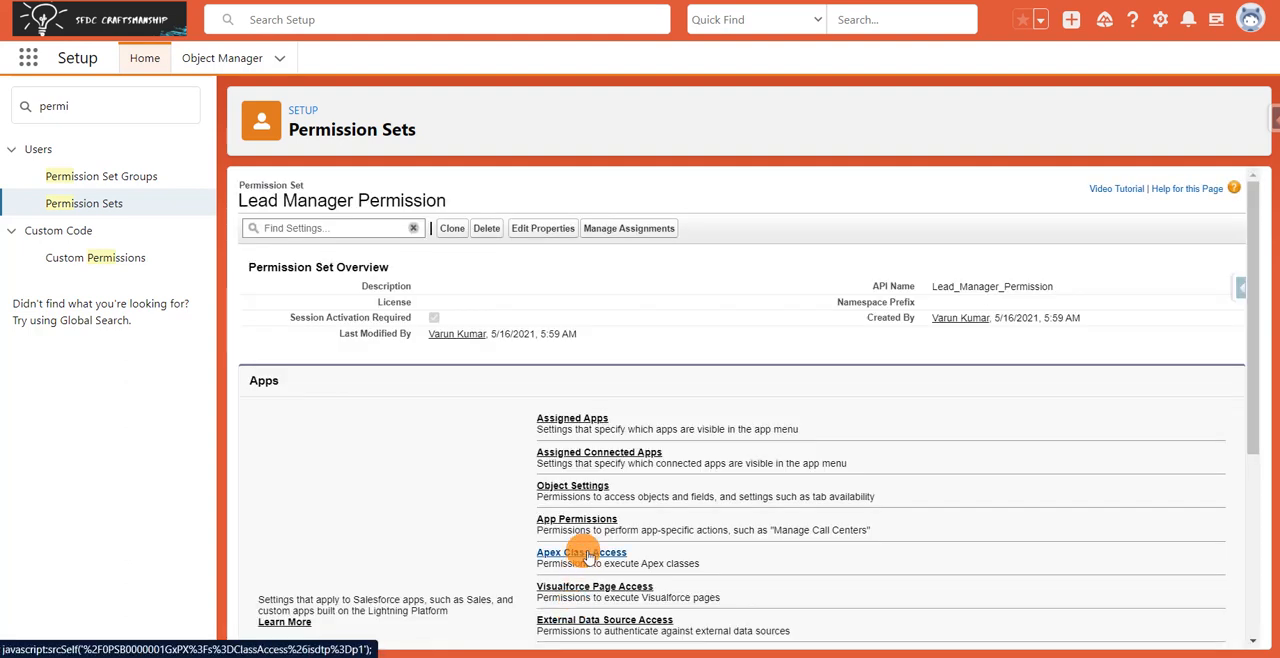
Open the permission set's Object Settings, find "lead" in the object list, and open the Leads settings.
click(590, 488)
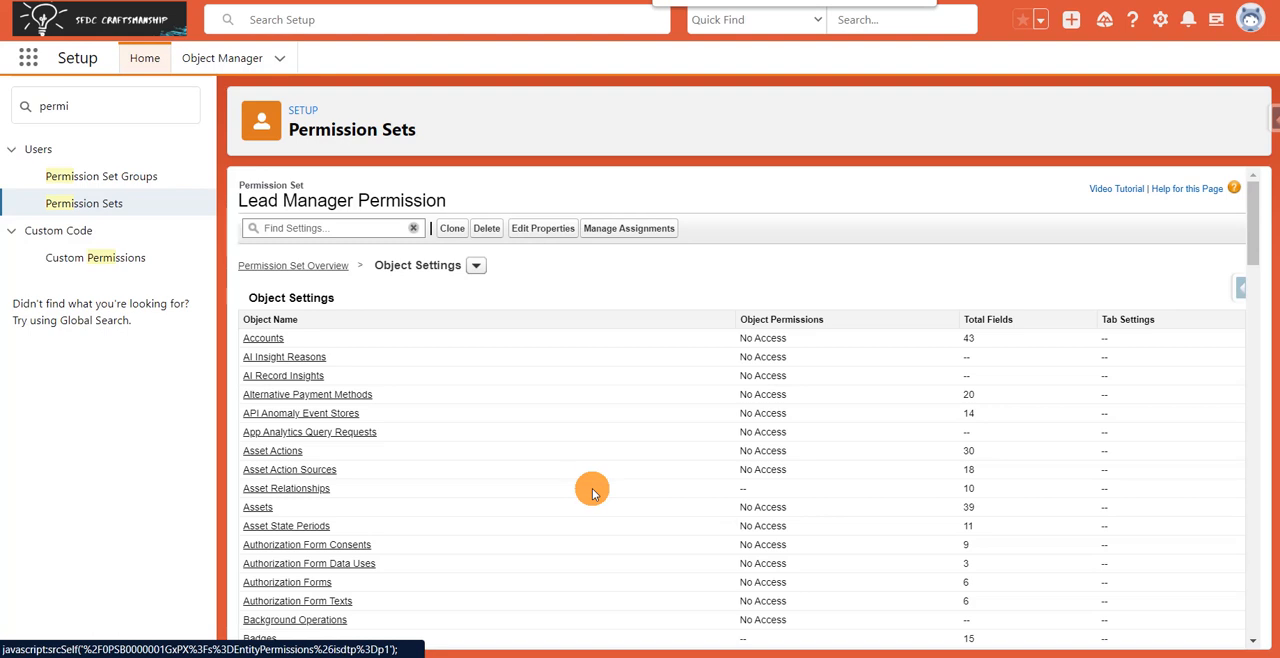
text(lead)
key(Return)
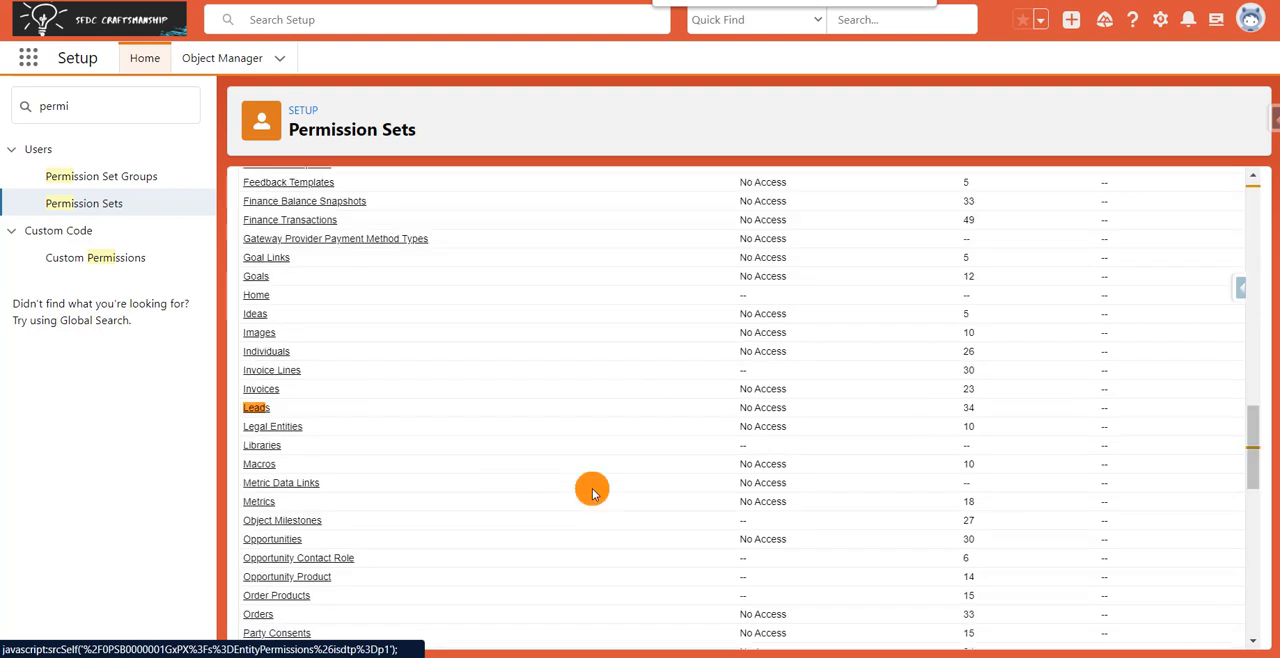
key(Return)
key(Return)
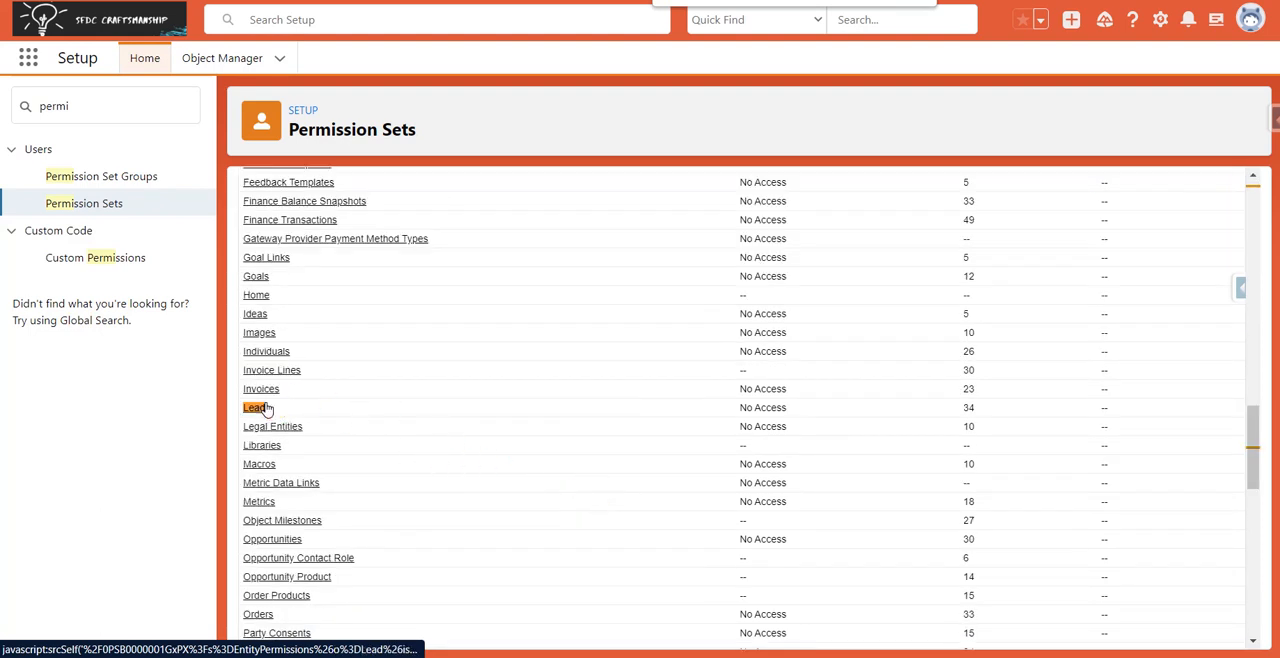
click(265, 409)
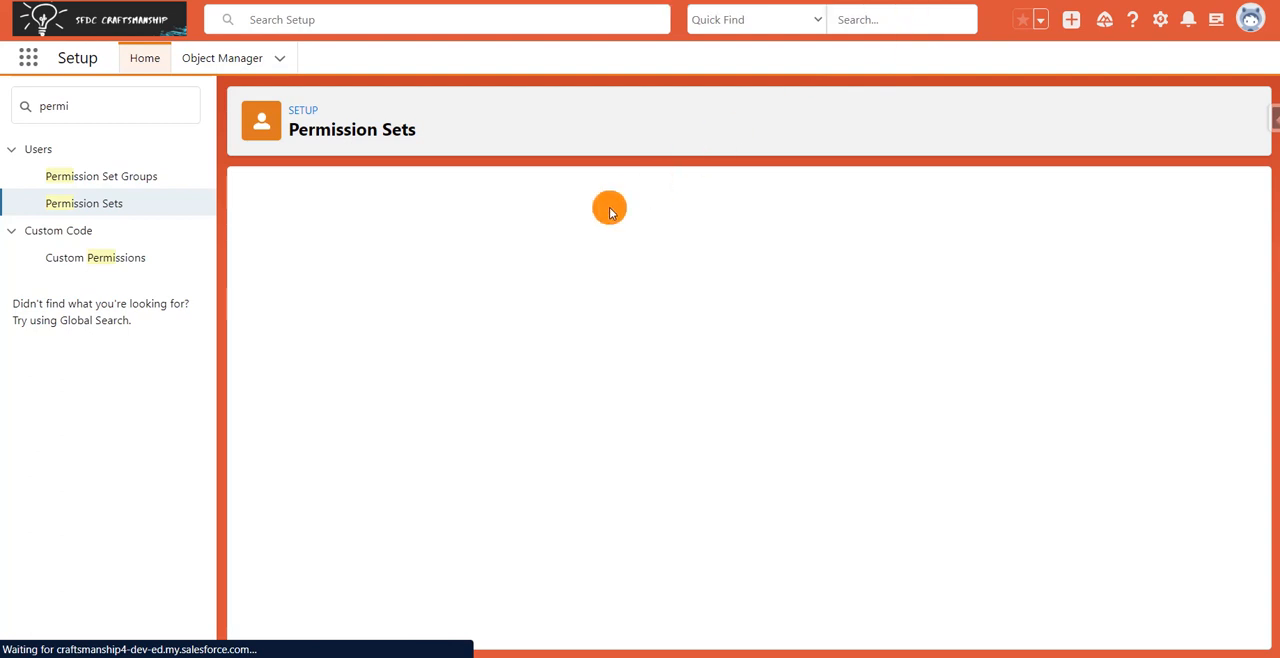
Enable Read, Create and Edit on Leads, edit access for Address, Annual Revenue and Company D-U-N-S Number, and read access for Clean Status.
click(561, 304)
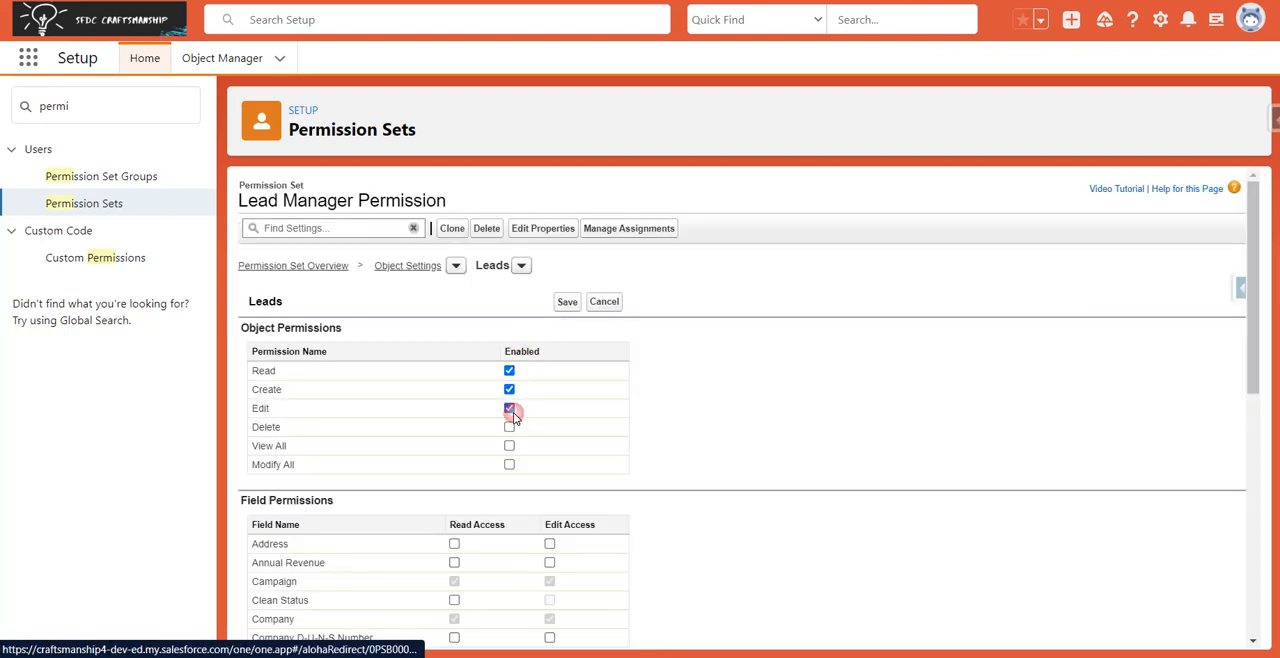
scroll(512, 416, down, 3)
click(549, 283)
click(549, 301)
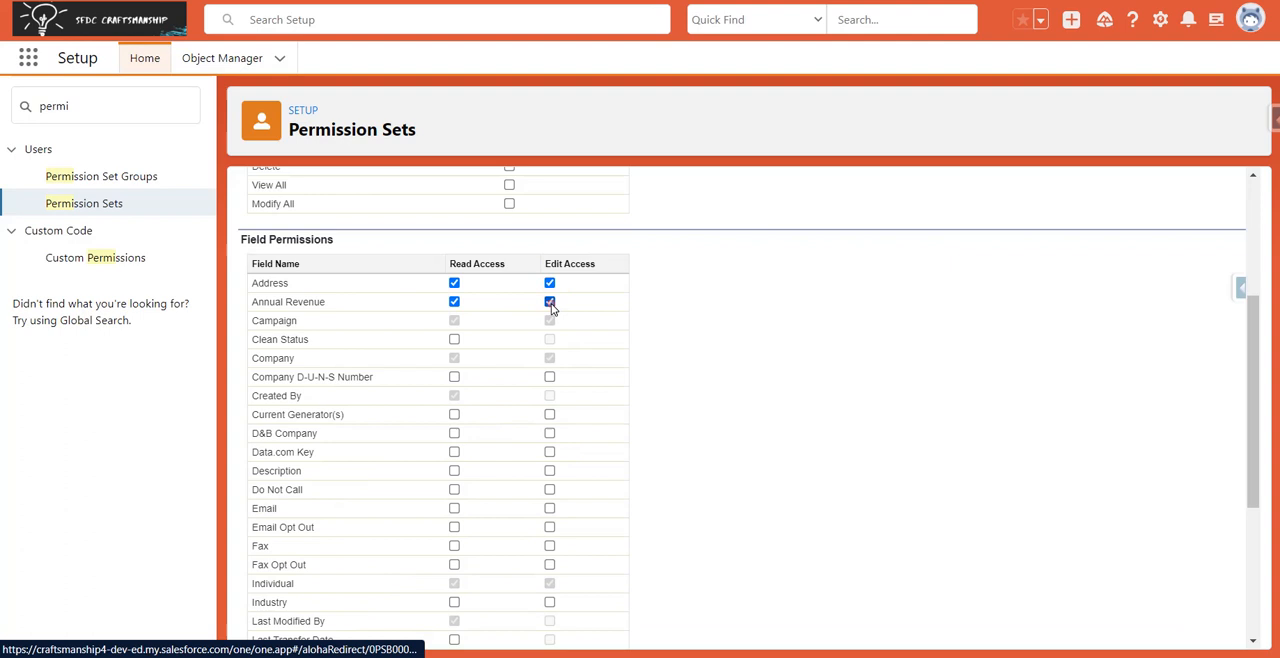
click(551, 374)
click(453, 340)
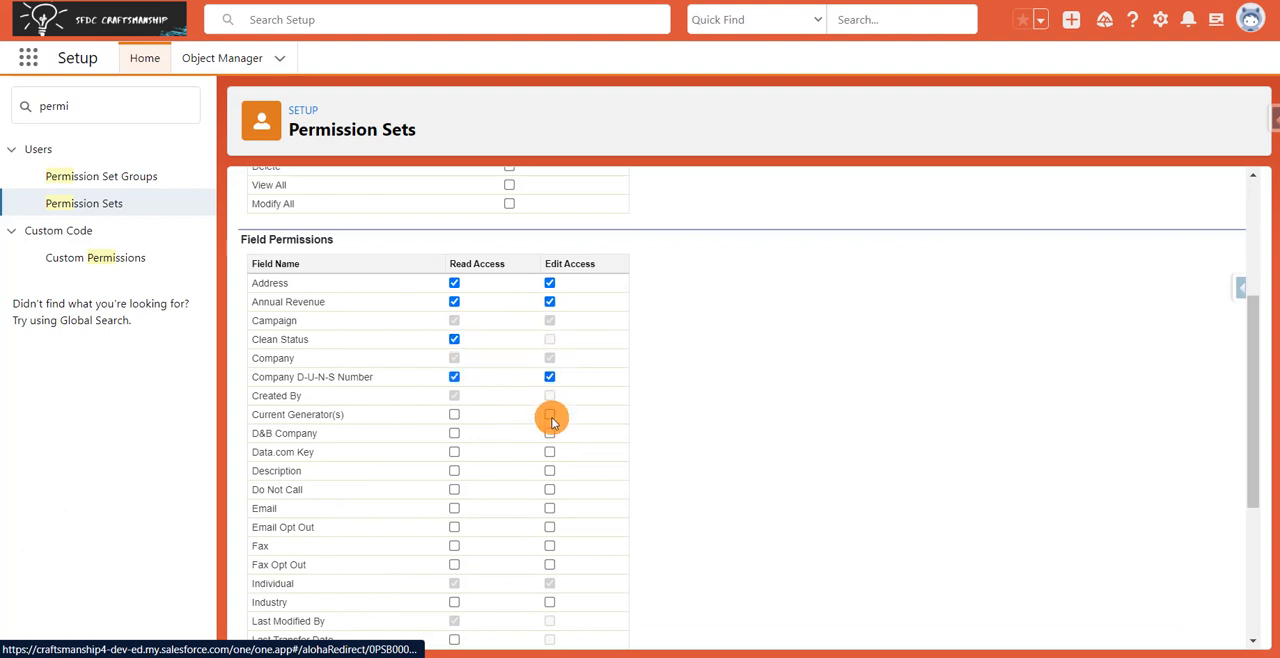
Grant read and edit access to every lead field from Current Generator(s) through Fax Opt Out.
click(549, 414)
click(549, 433)
click(549, 453)
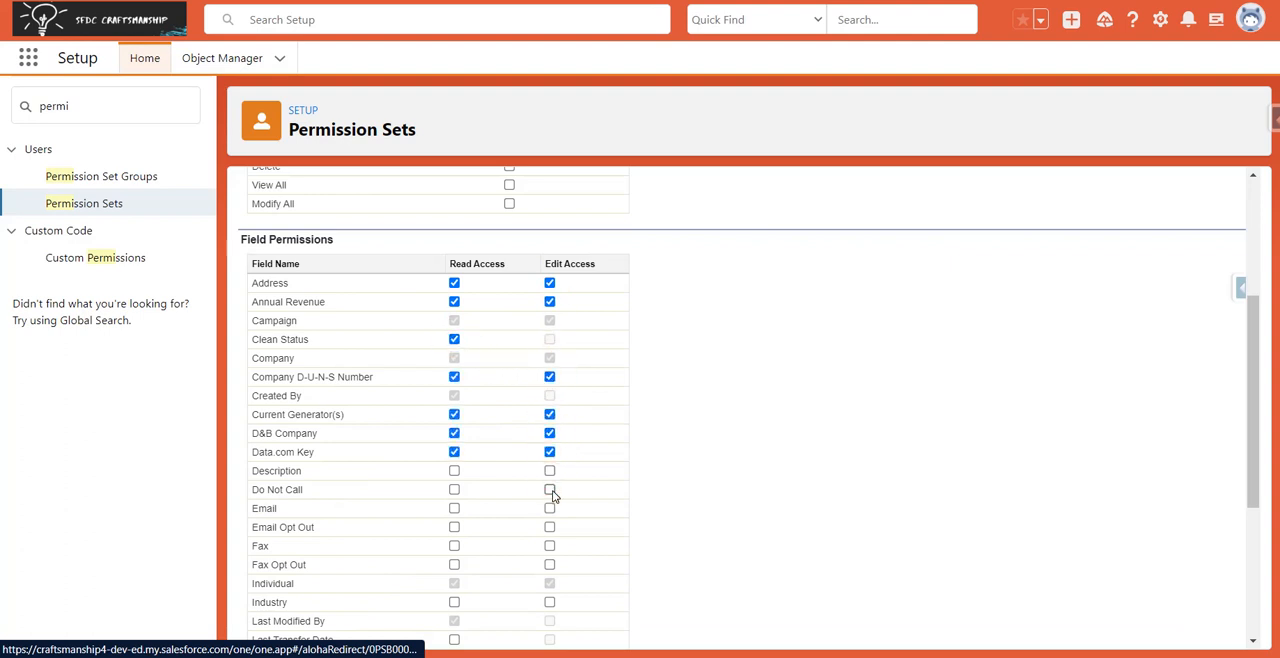
click(549, 471)
scroll(549, 460, down, 3)
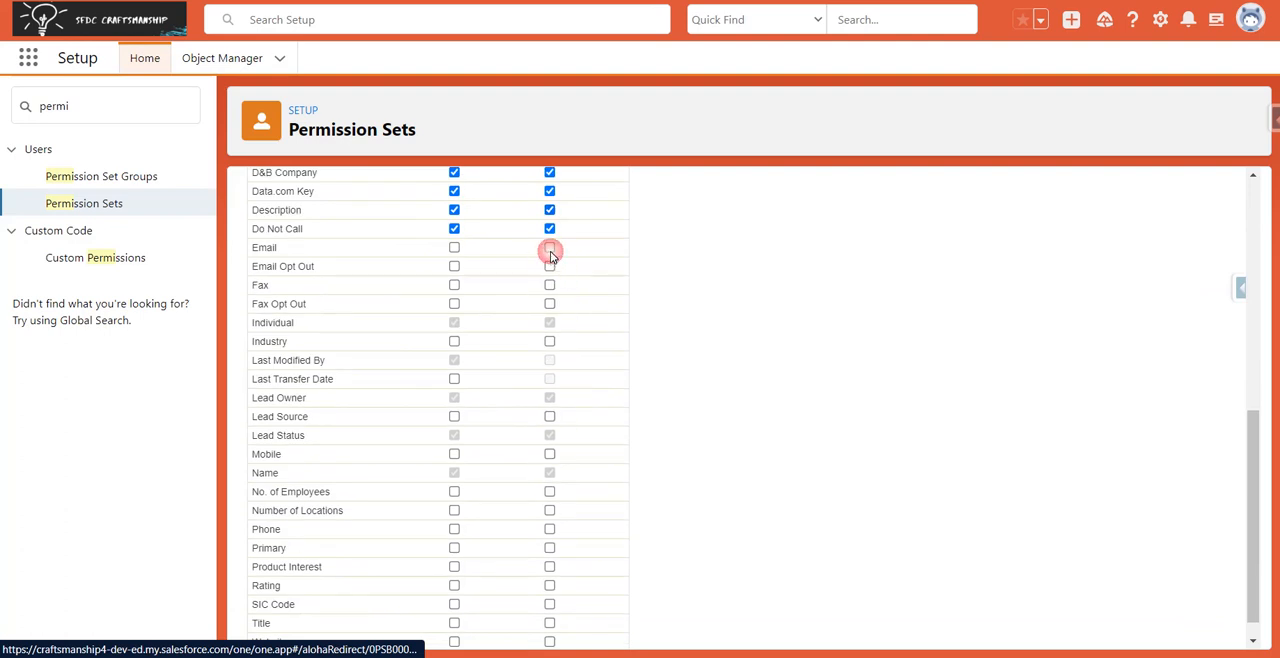
click(549, 286)
click(549, 304)
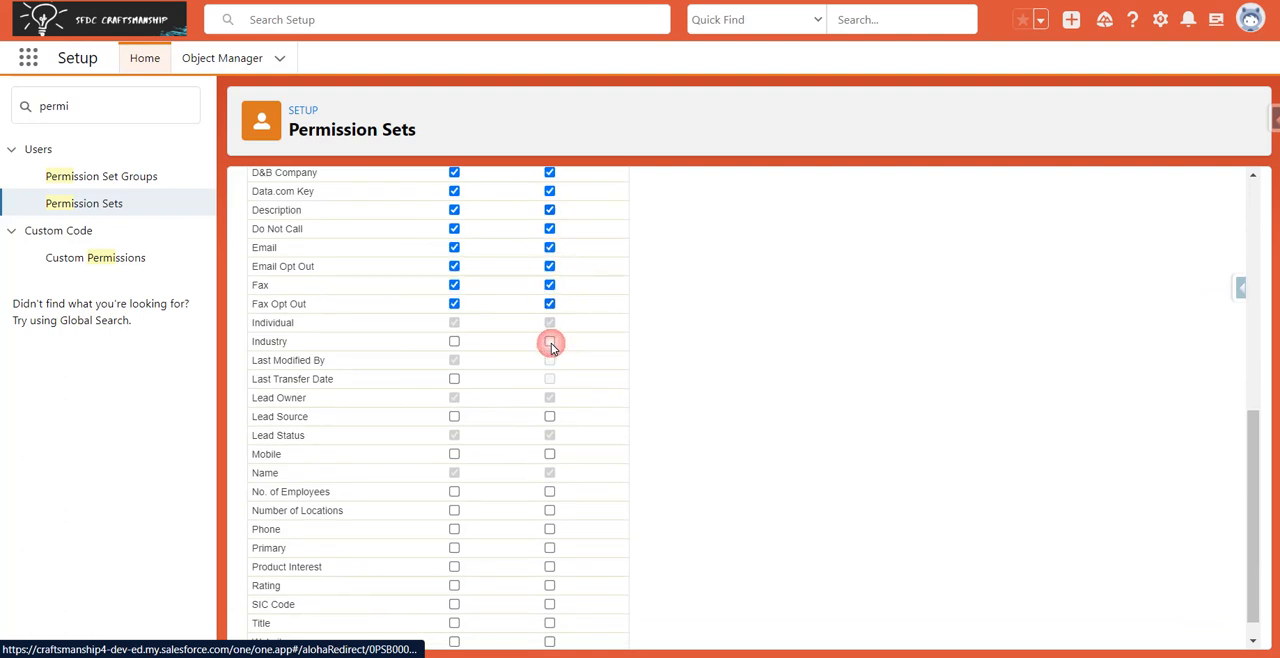
Grant read access to Last Transfer Date and read and edit access to the remaining editable lead fields through Website, and save the Leads settings.
click(454, 379)
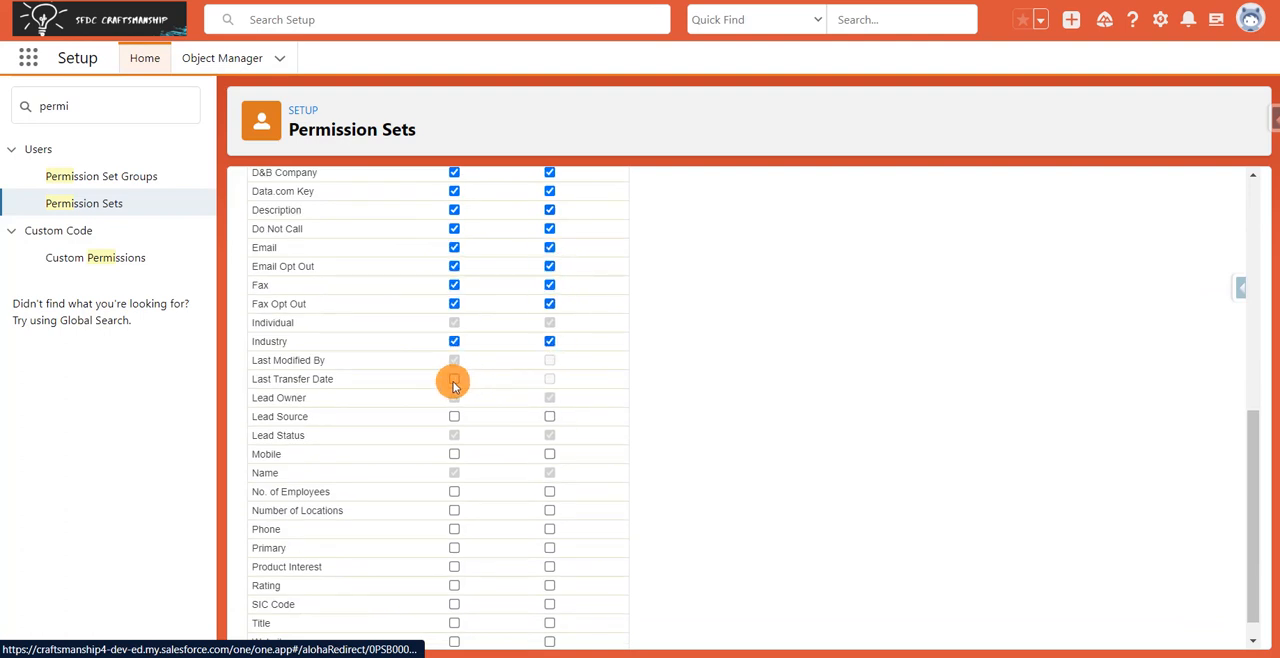
click(549, 416)
click(550, 493)
click(550, 511)
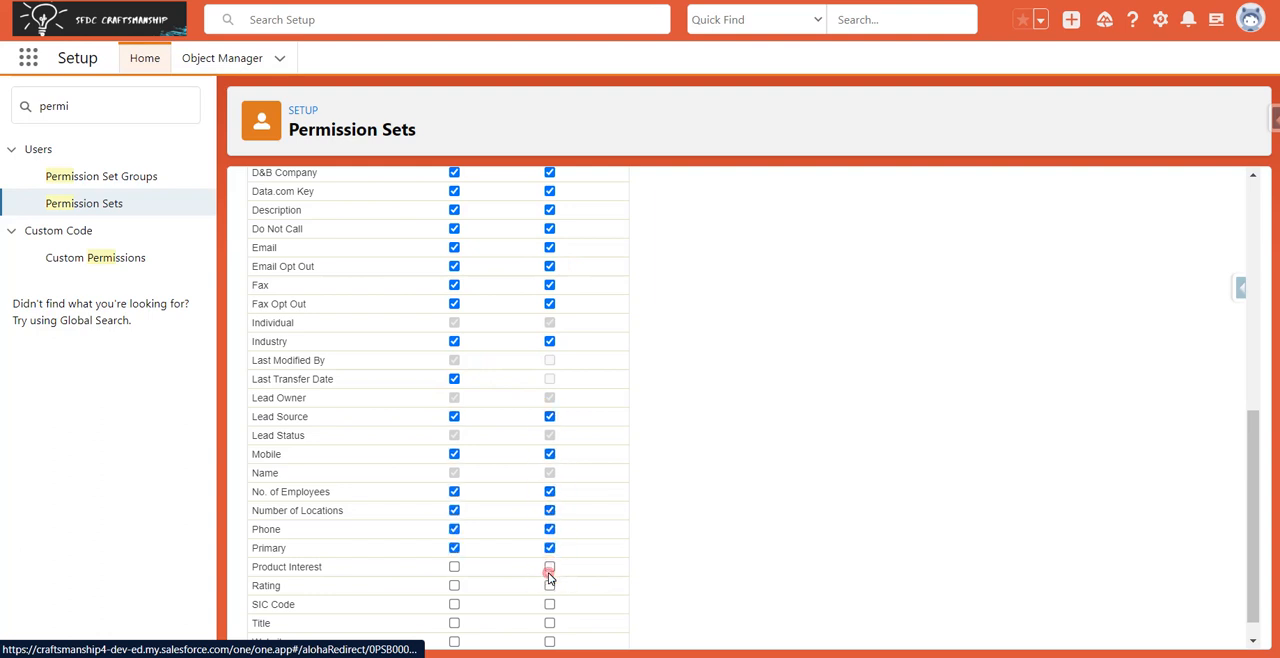
scroll(550, 568, down, 1)
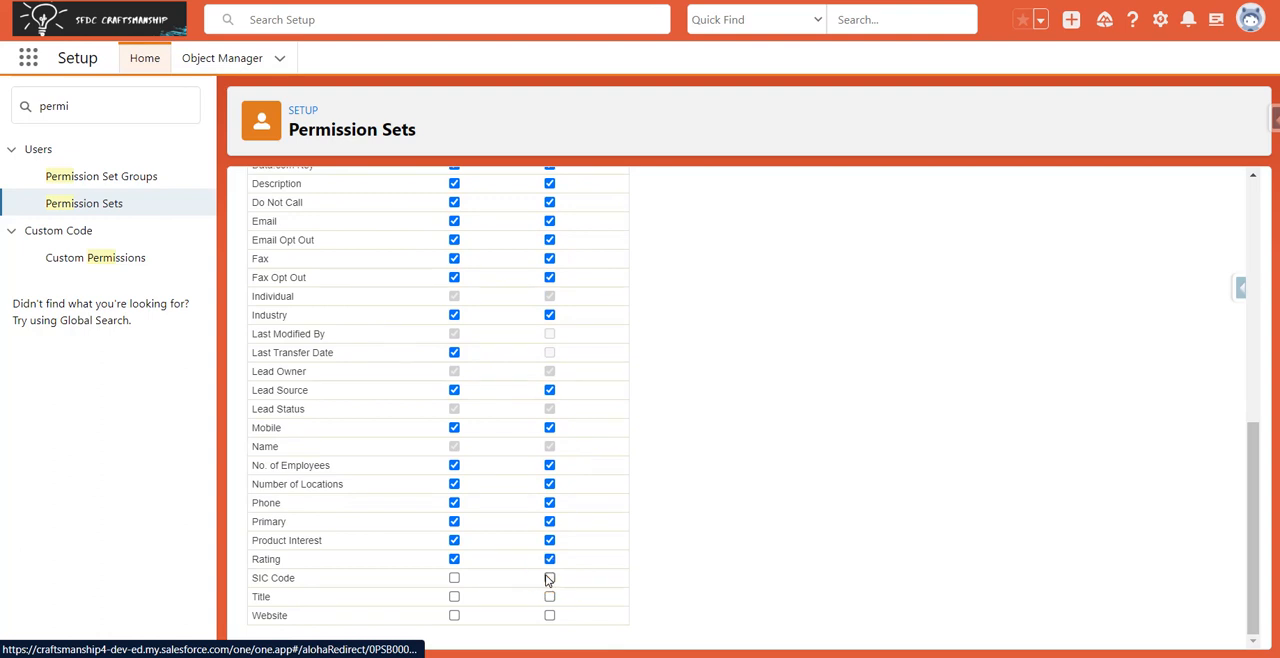
click(549, 578)
click(549, 596)
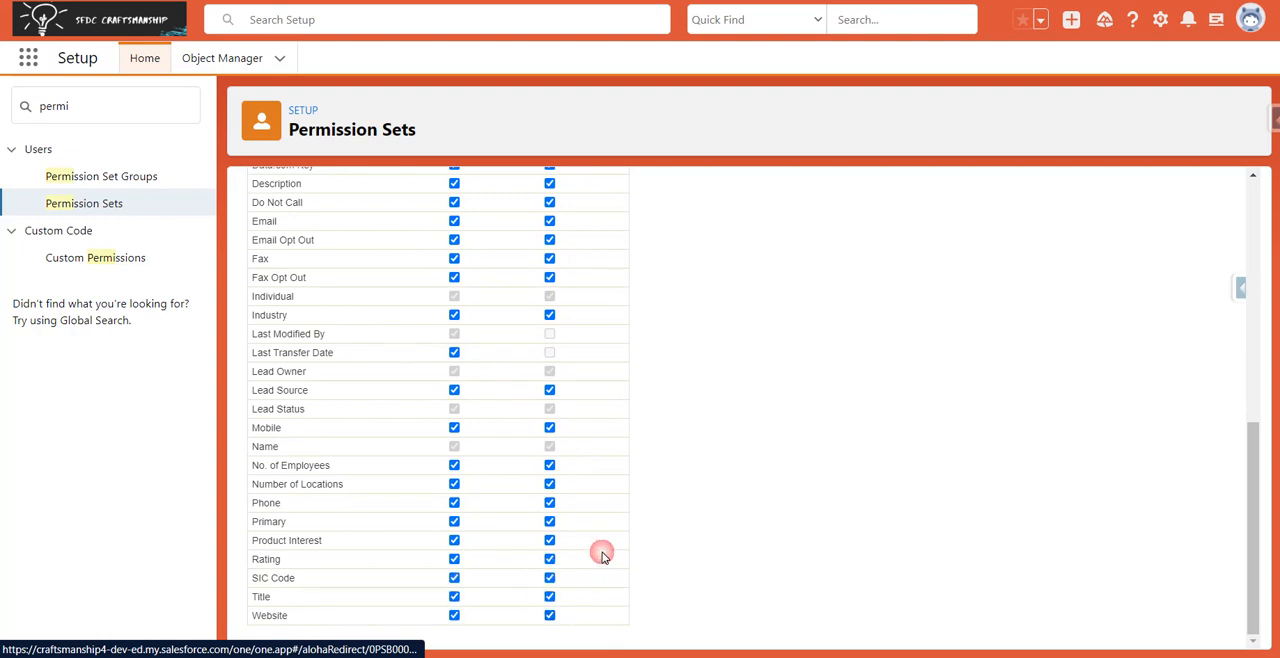
scroll(601, 520, up, 10)
click(566, 303)
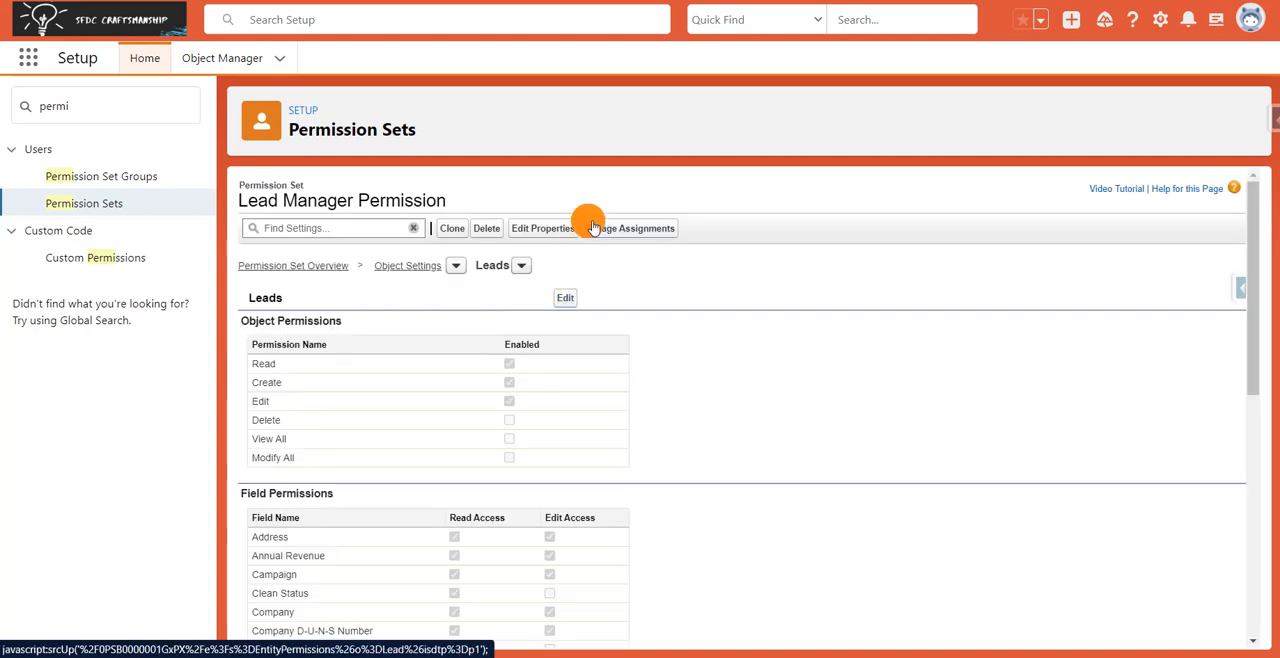
Assign the Lead Manager Permission set to the Lead Manager user with the ReadOnly profile.
click(603, 228)
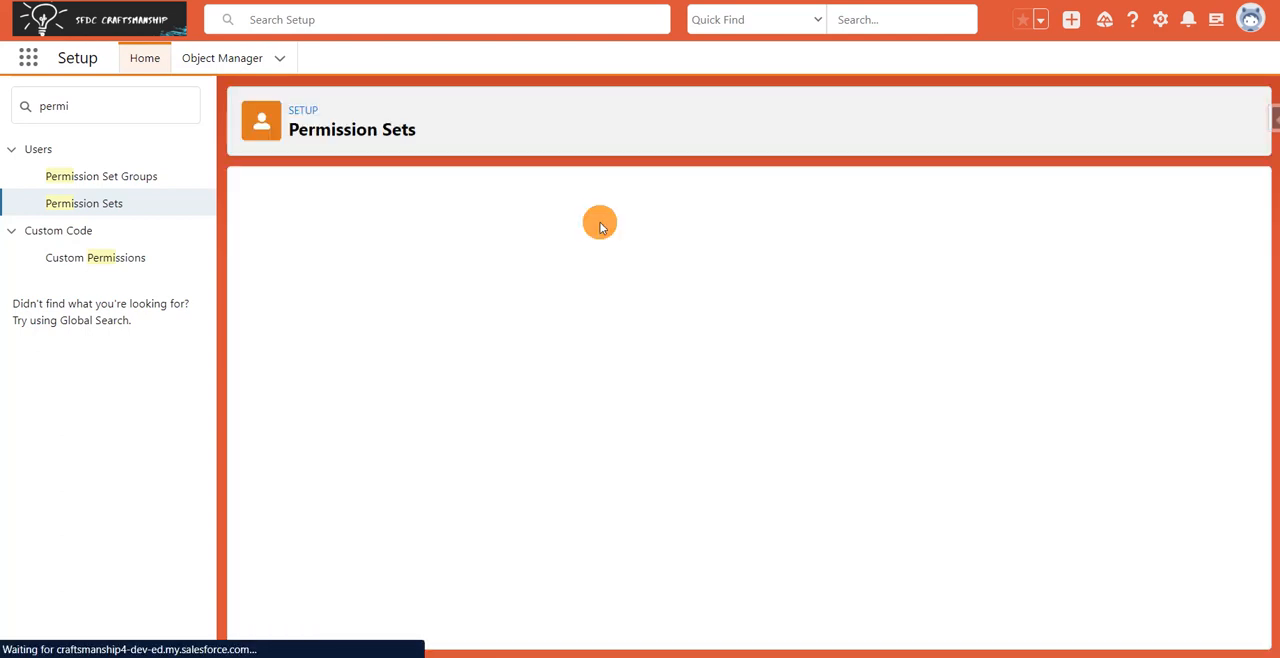
click(591, 285)
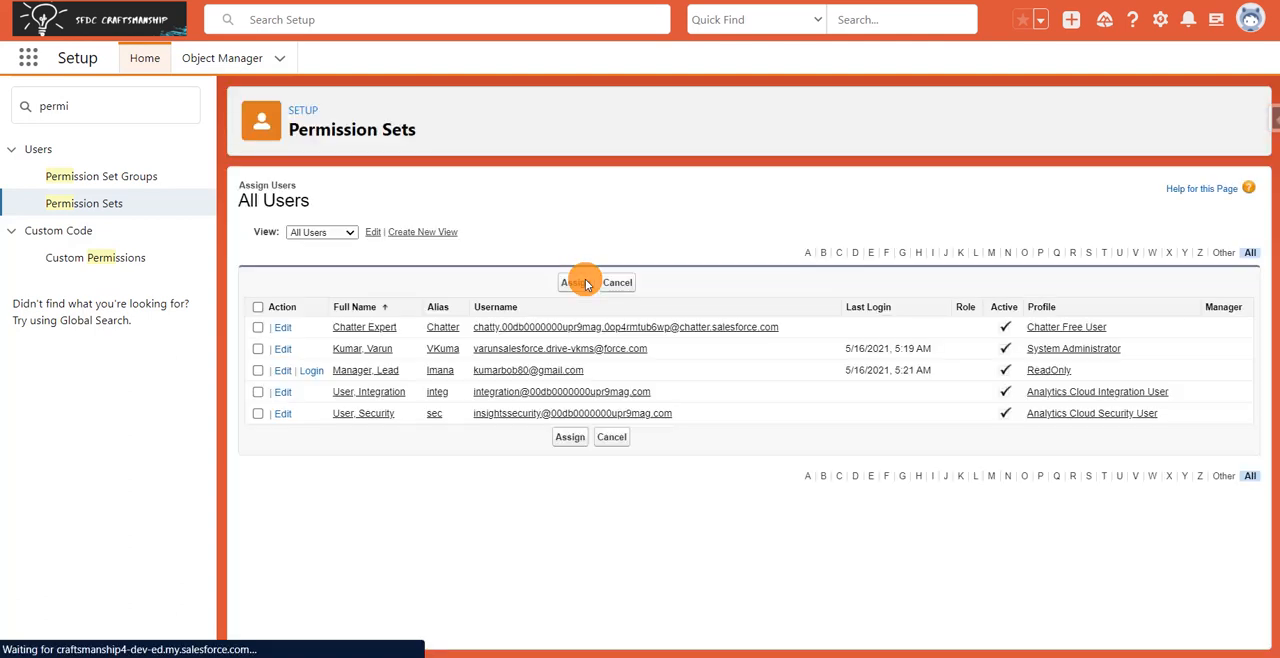
click(258, 371)
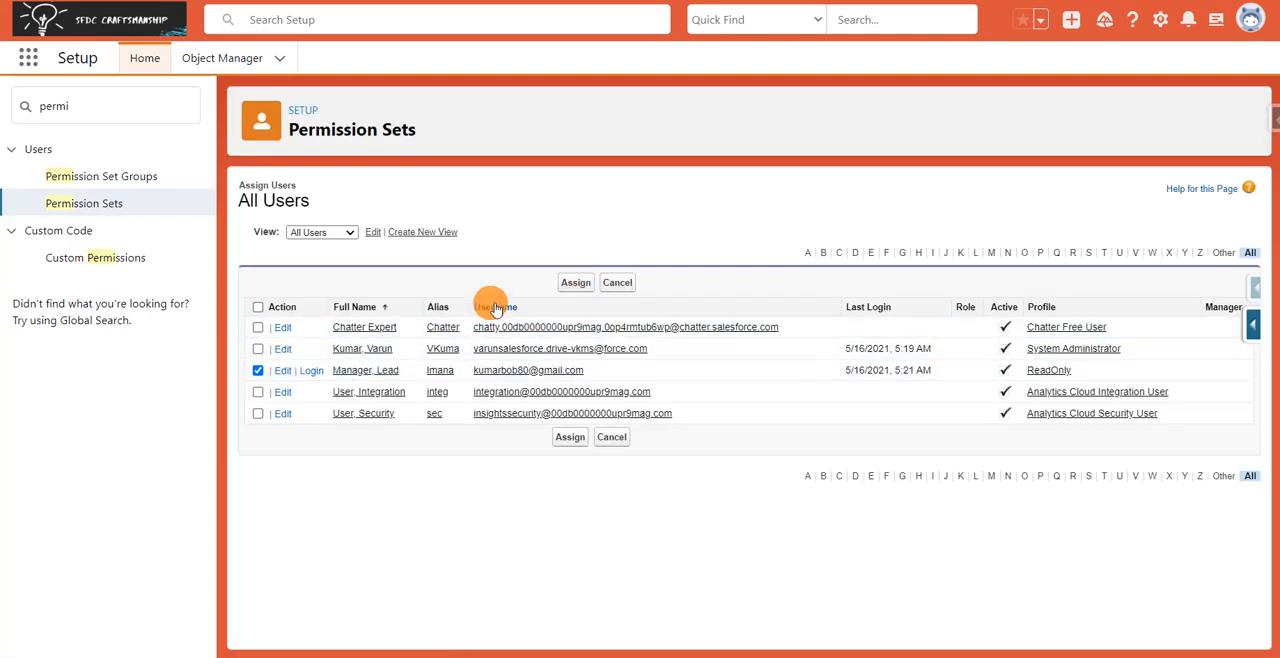
click(572, 283)
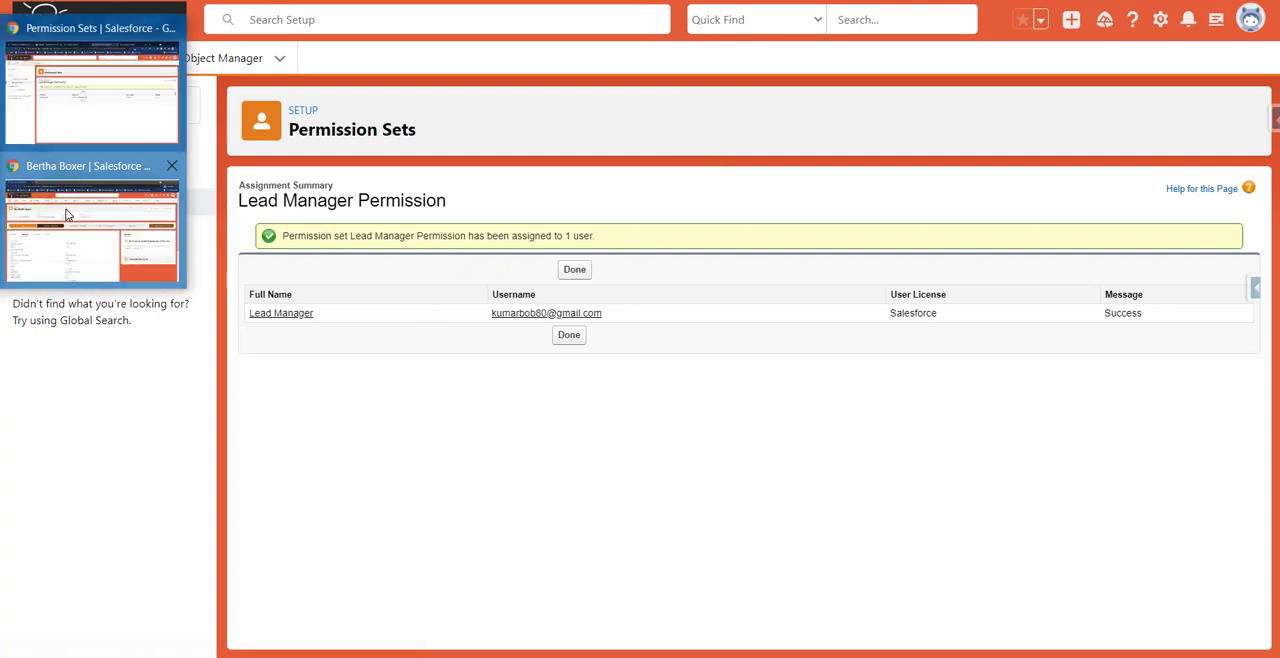
Check the lead record in the other Salesforce window for edit access, and read the Session Activation Required note in Editpad.
click(65, 210)
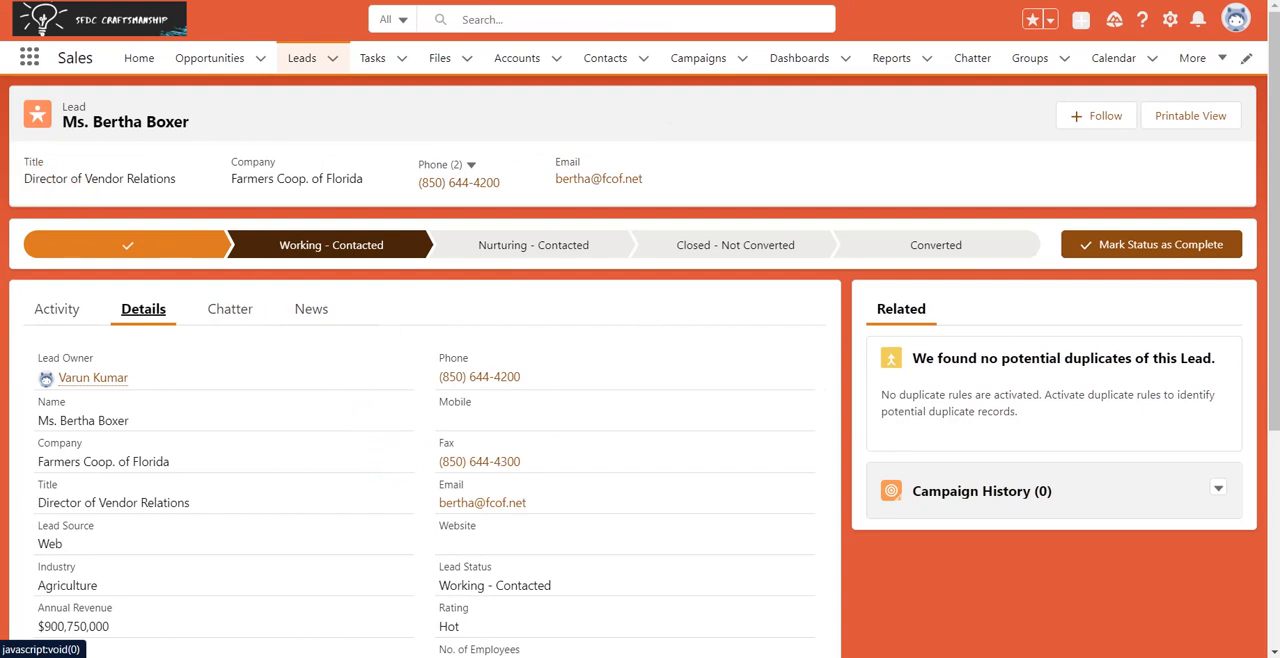
mouse_move(2, 158)
click(115, 78)
click(335, 2)
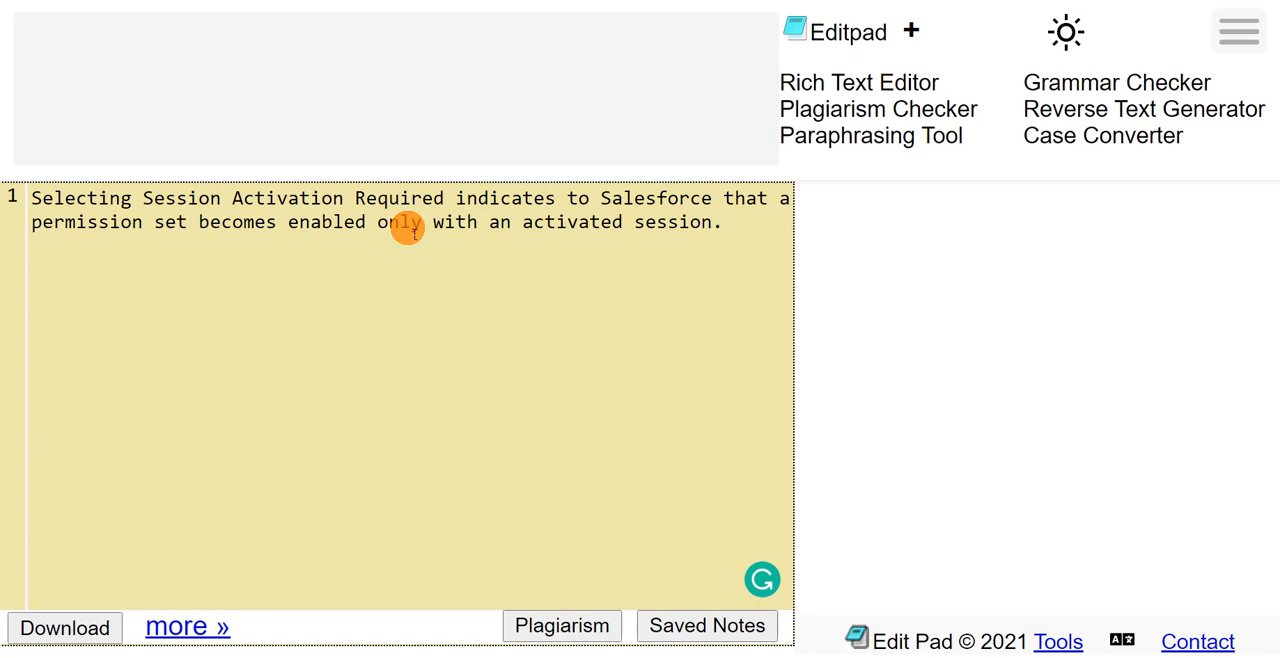
click(590, 1)
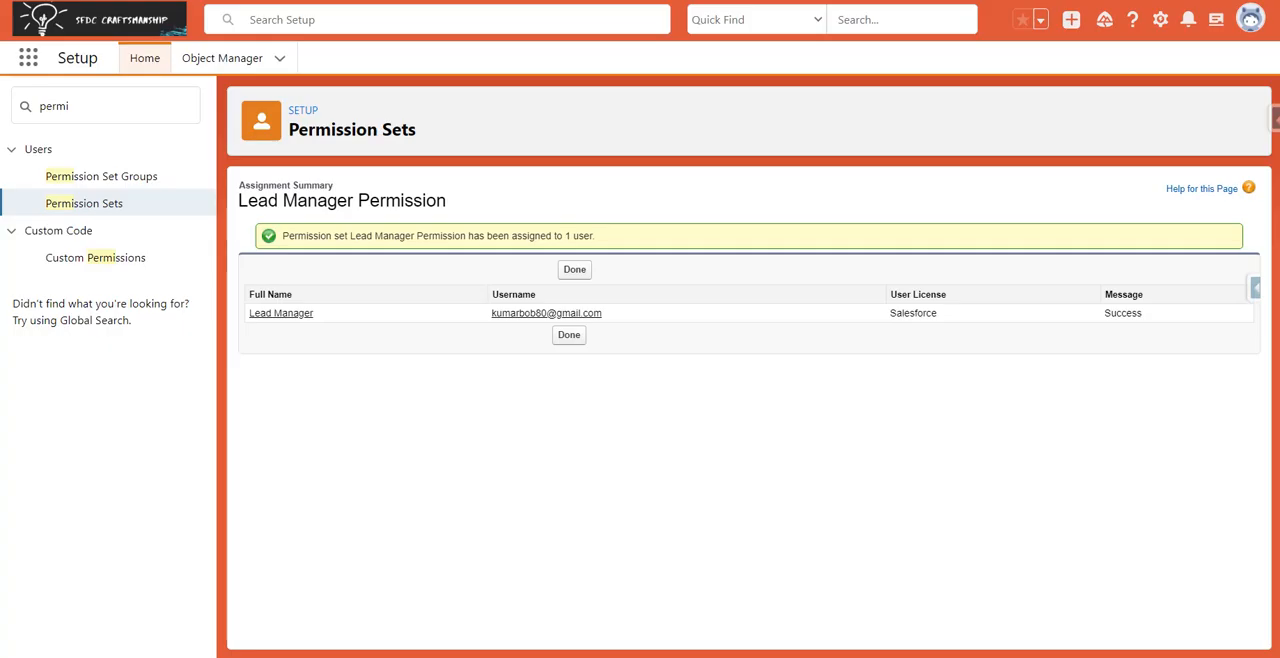
Find "flow" in Setup, open Flows, and start a new Screen Flow using Auto-Layout.
click(70, 108)
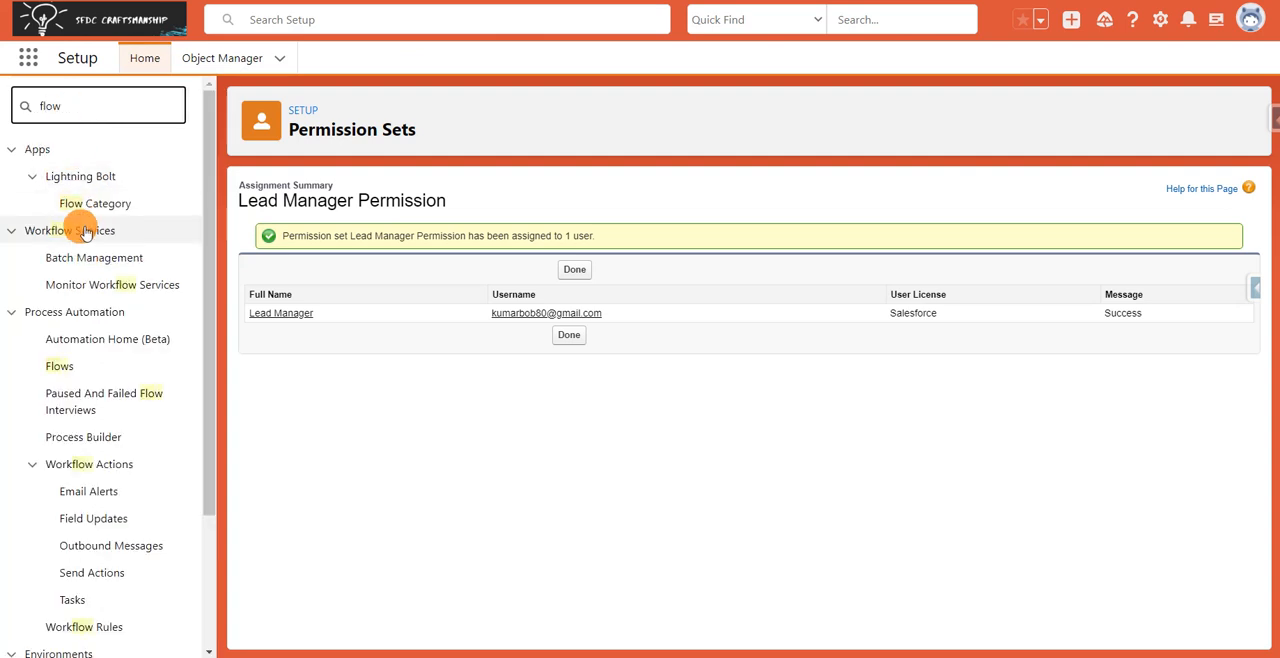
click(60, 366)
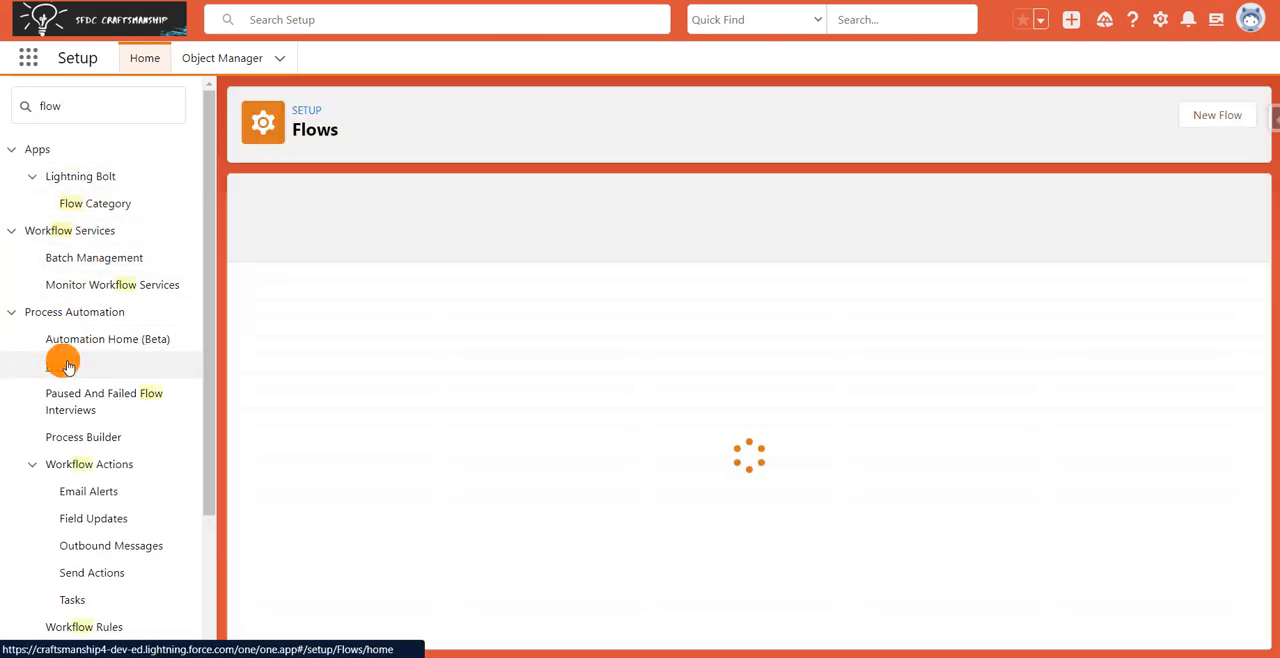
click(1230, 124)
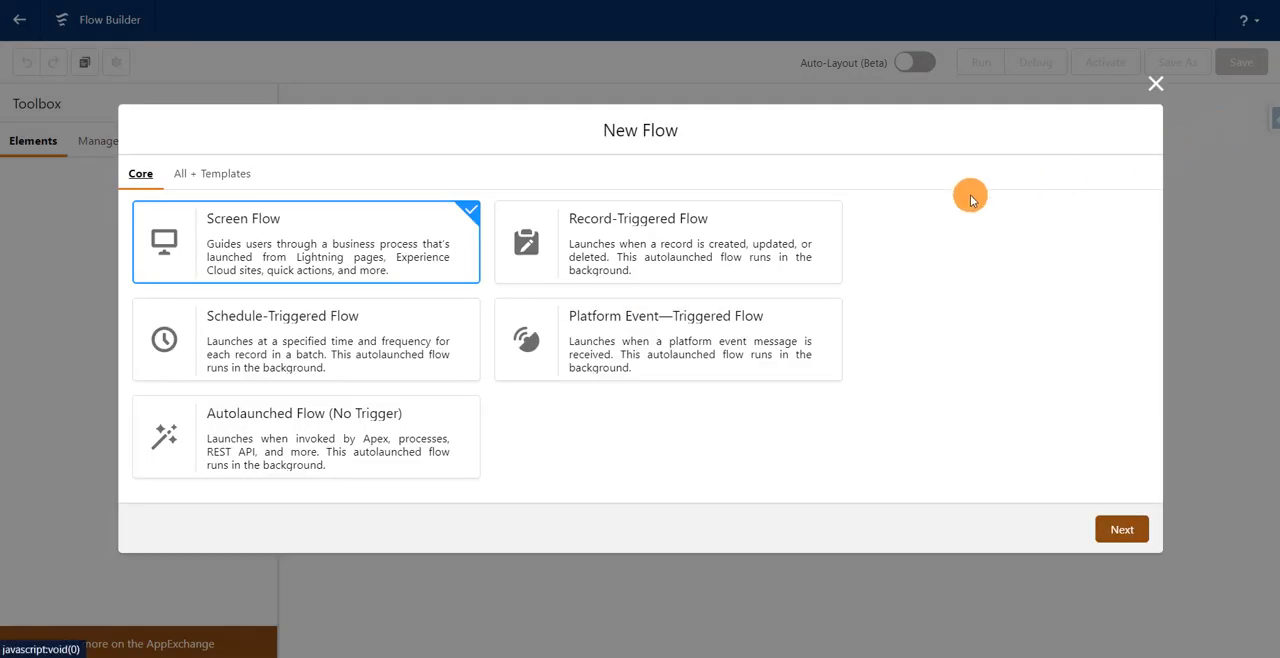
click(1122, 532)
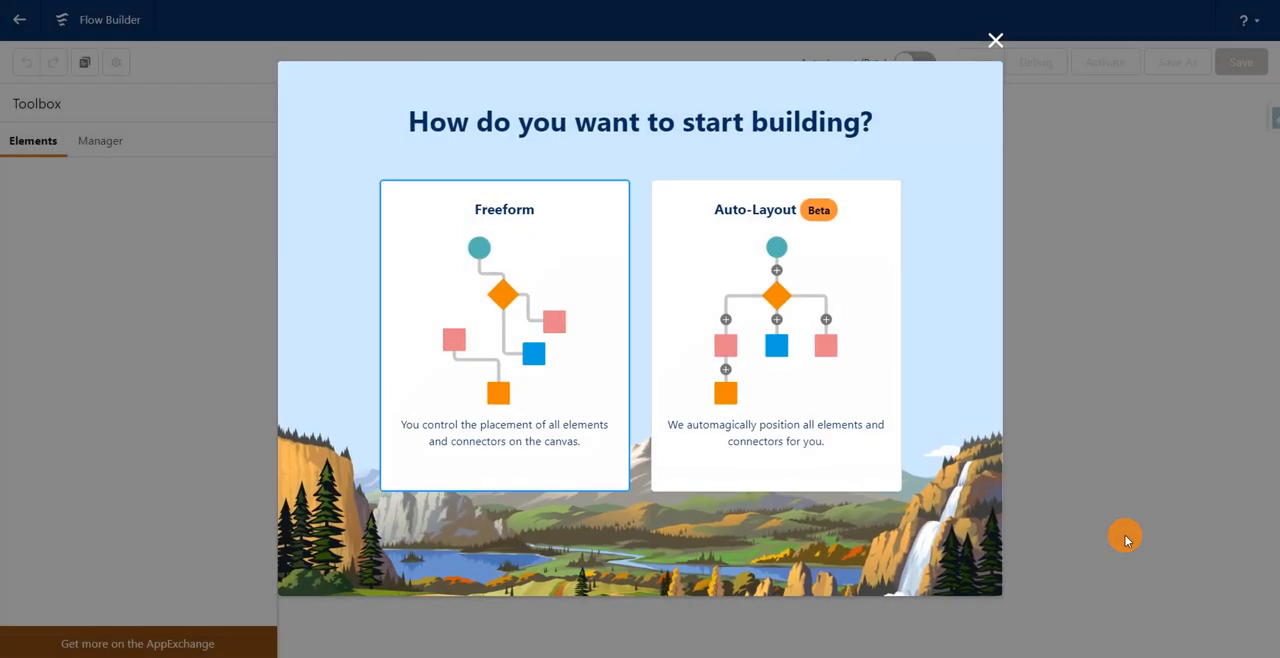
click(770, 324)
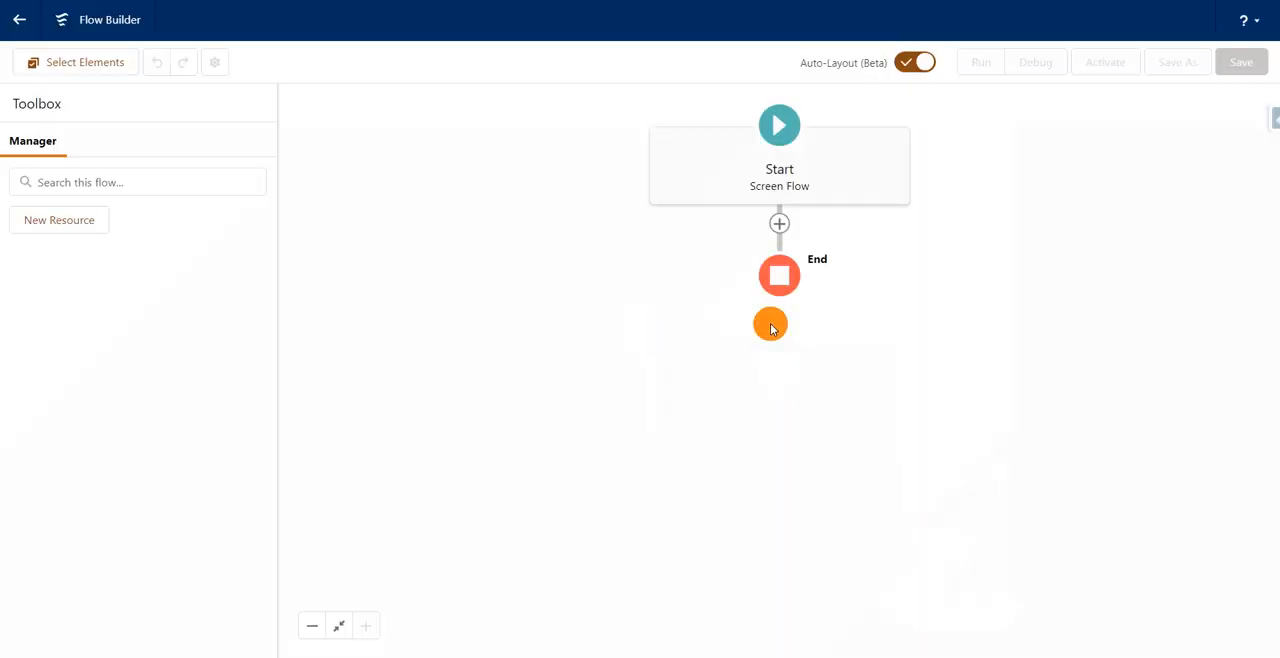
Add an Activate Session-Based Permission Set action after Start and label it "Activate Lead Manager Permission".
click(779, 223)
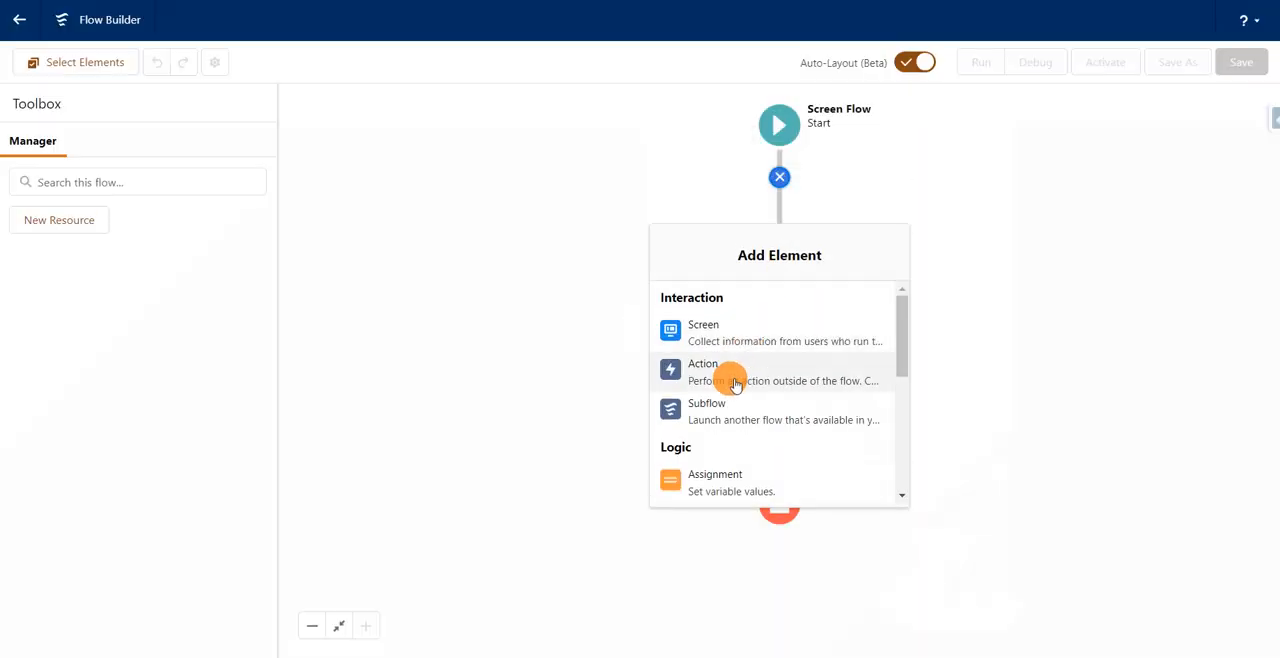
click(730, 376)
click(674, 155)
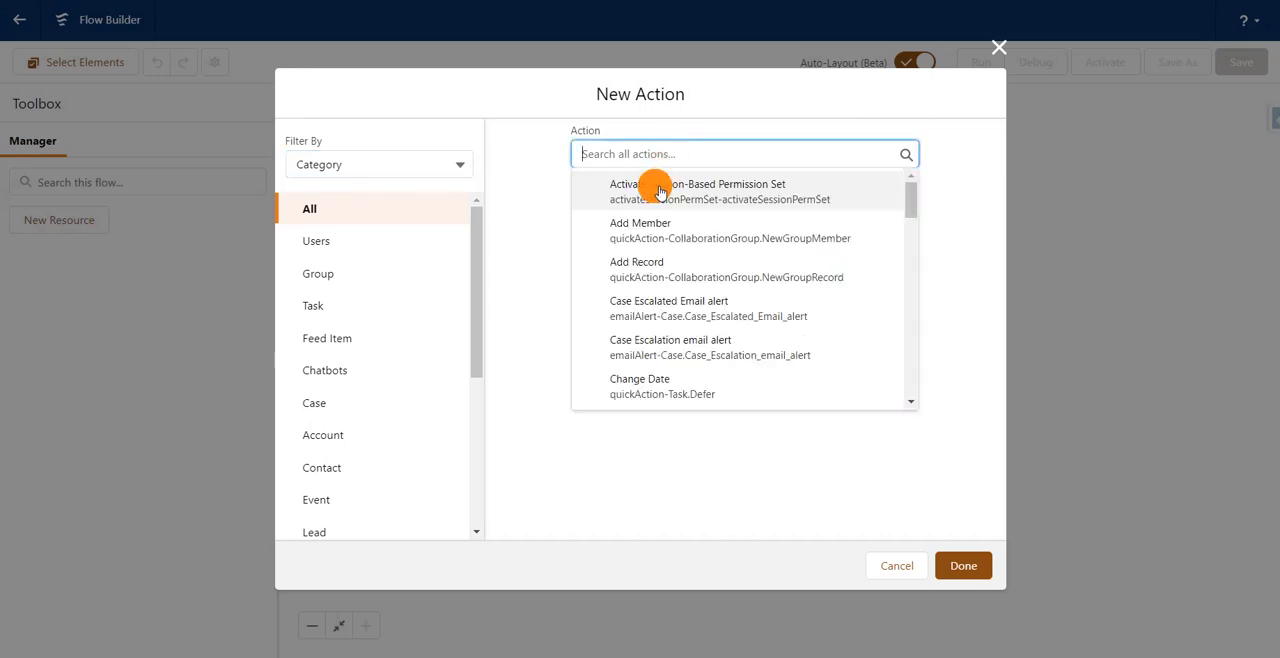
click(655, 190)
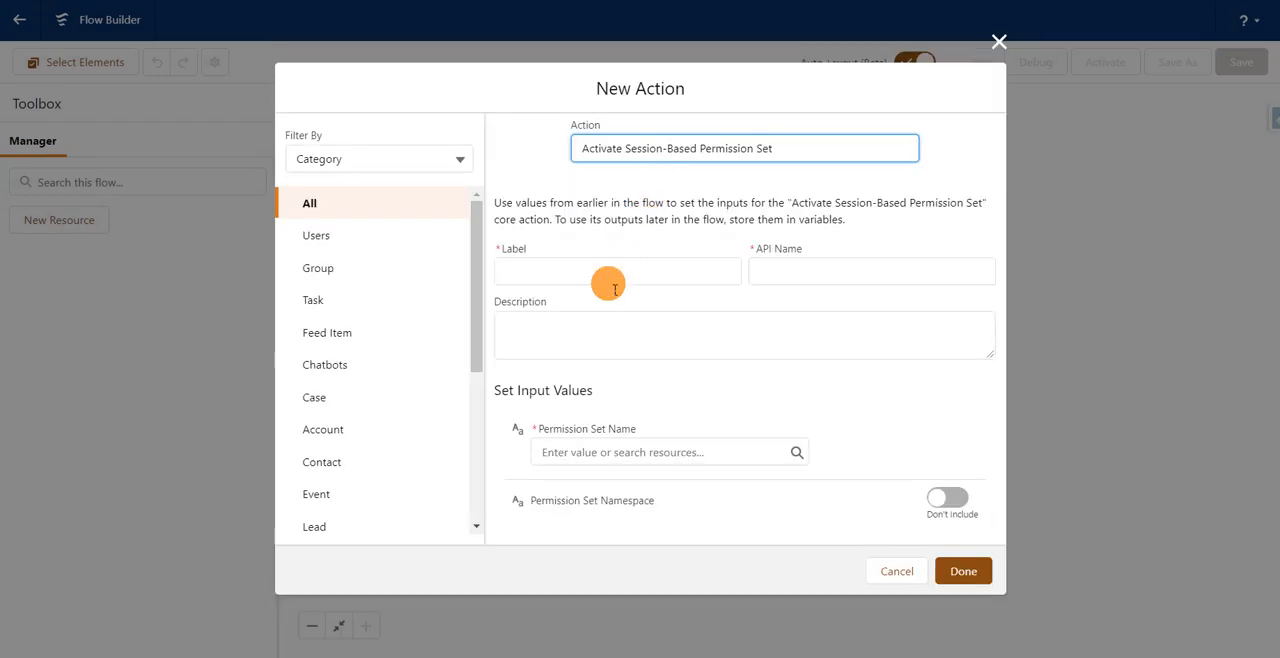
click(607, 280)
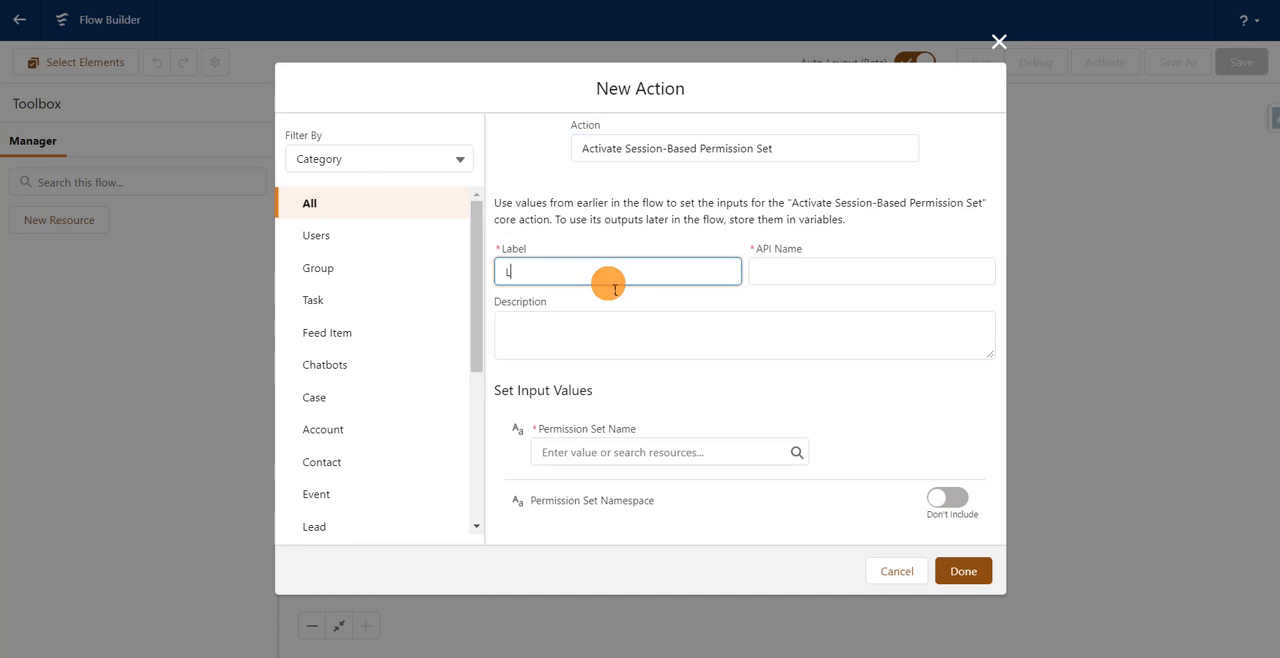
text(Activate Lead Manager Permission)
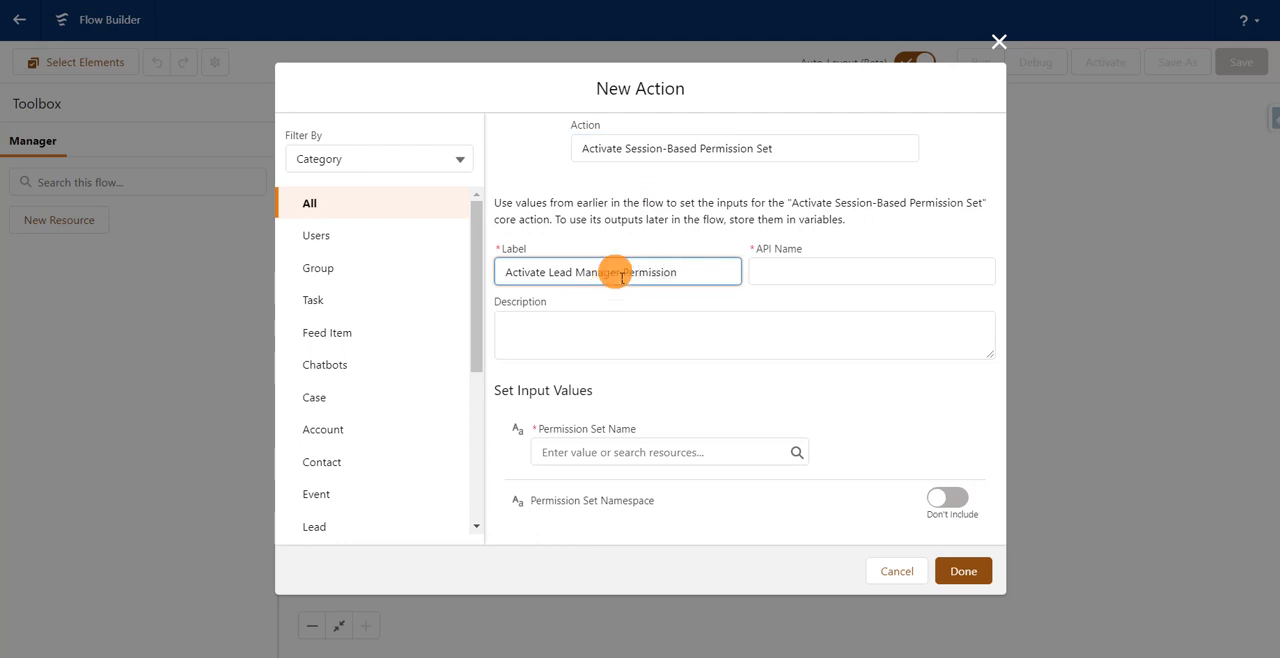
click(640, 290)
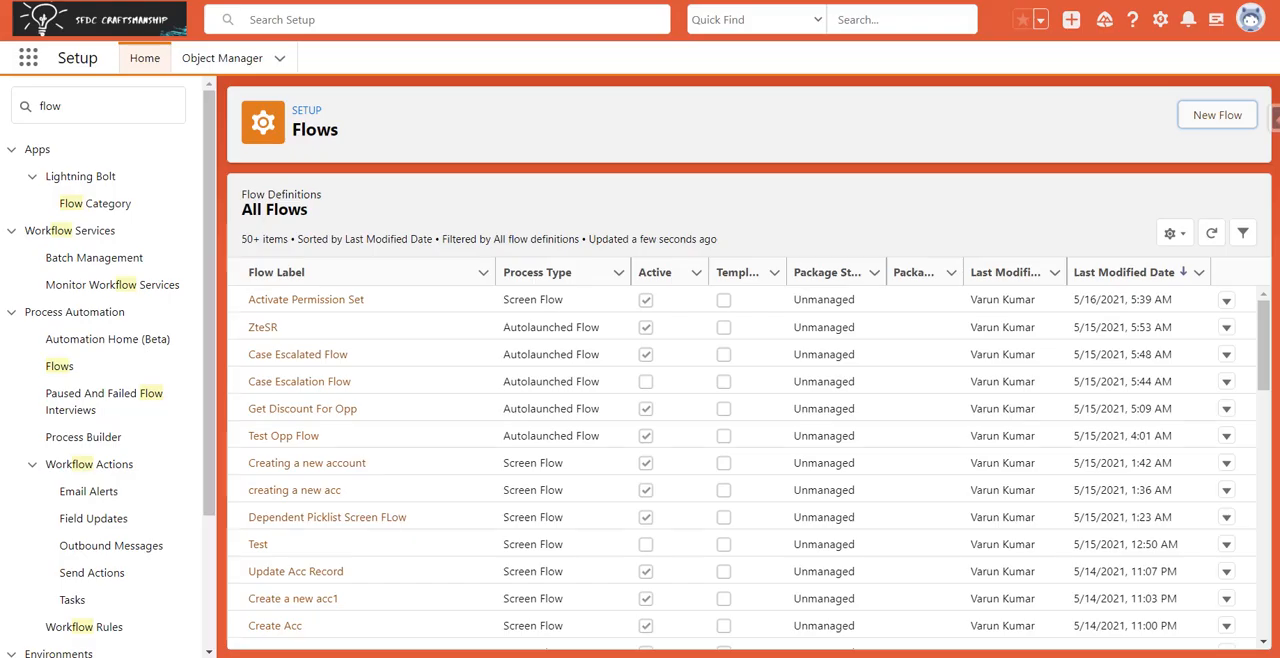
Return to Setup, find "perm", open Lead Manager Permission in the permission sets list, and copy its API name.
click(141, 120)
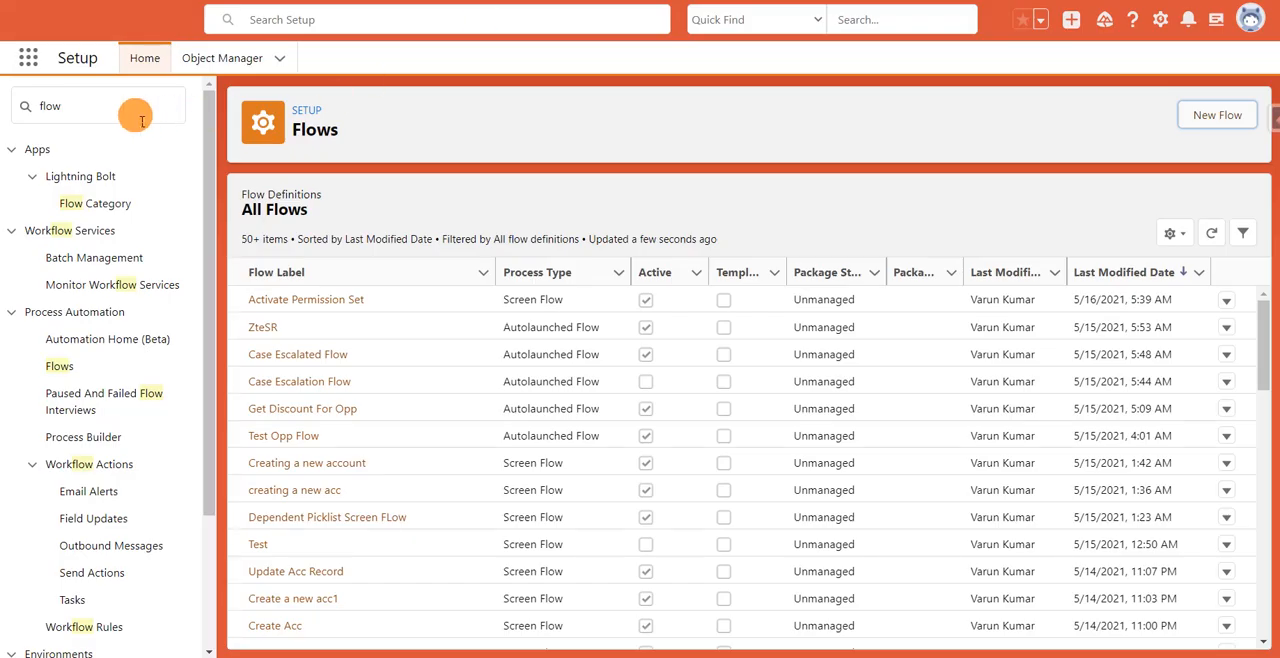
click(141, 120)
key(ctrl+a)
text(perm)
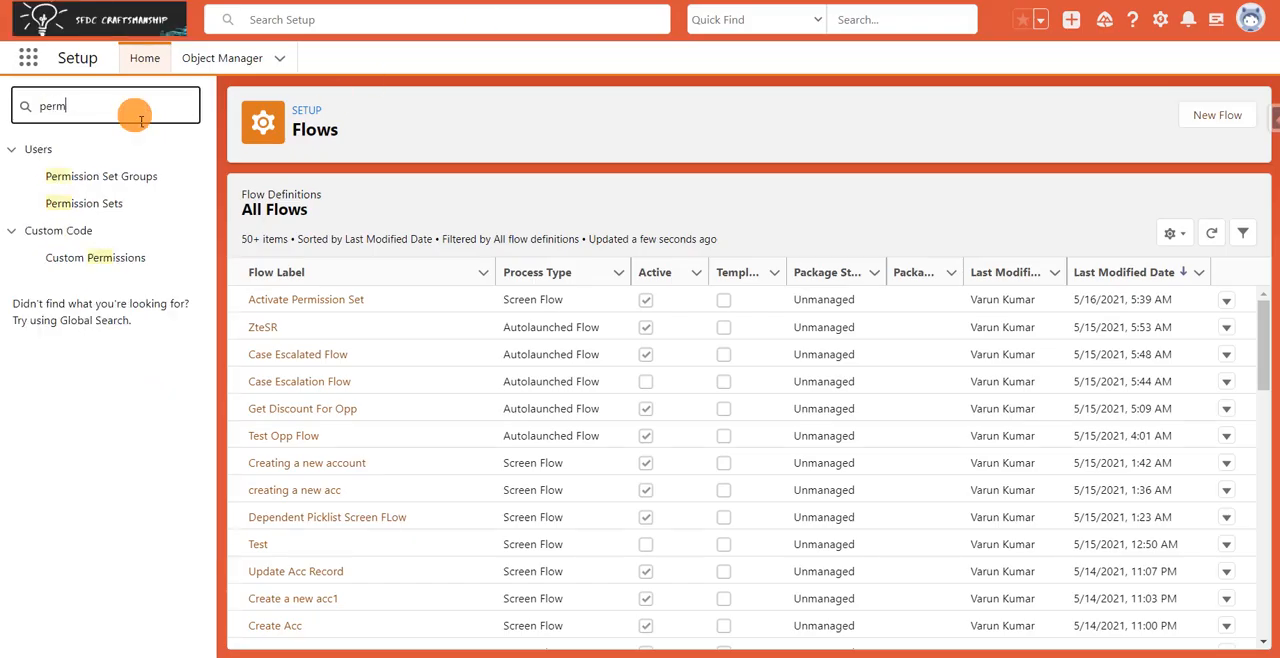
click(102, 202)
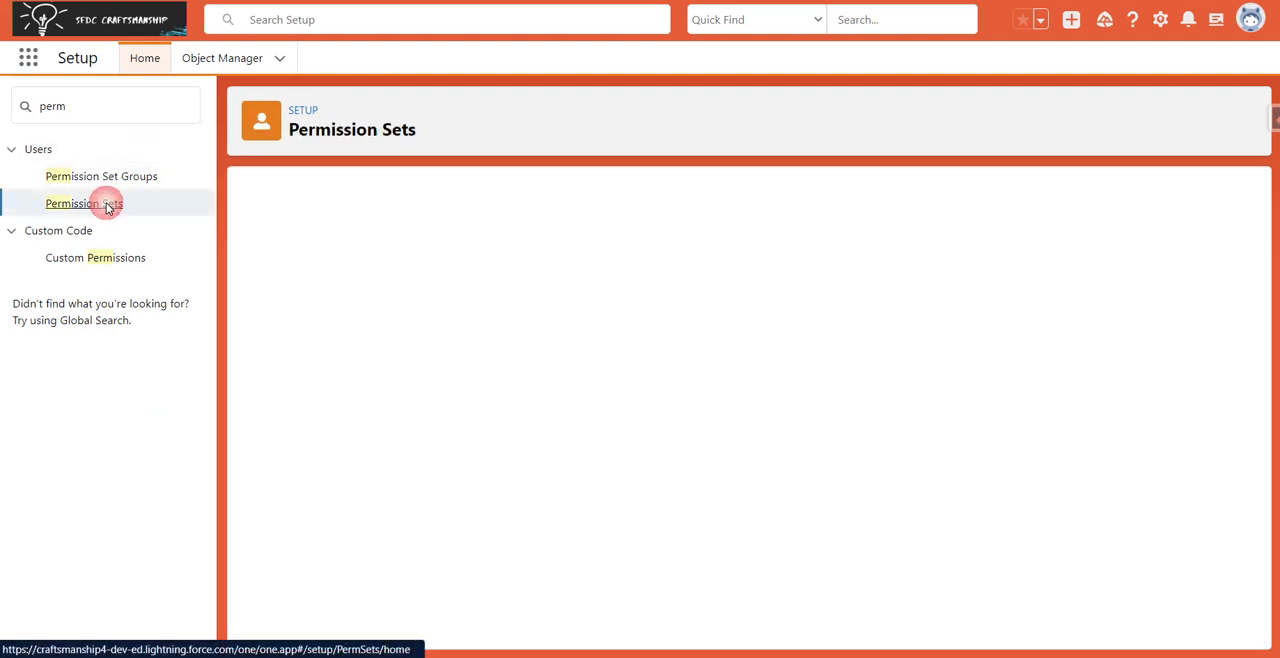
scroll(480, 448, down, 2)
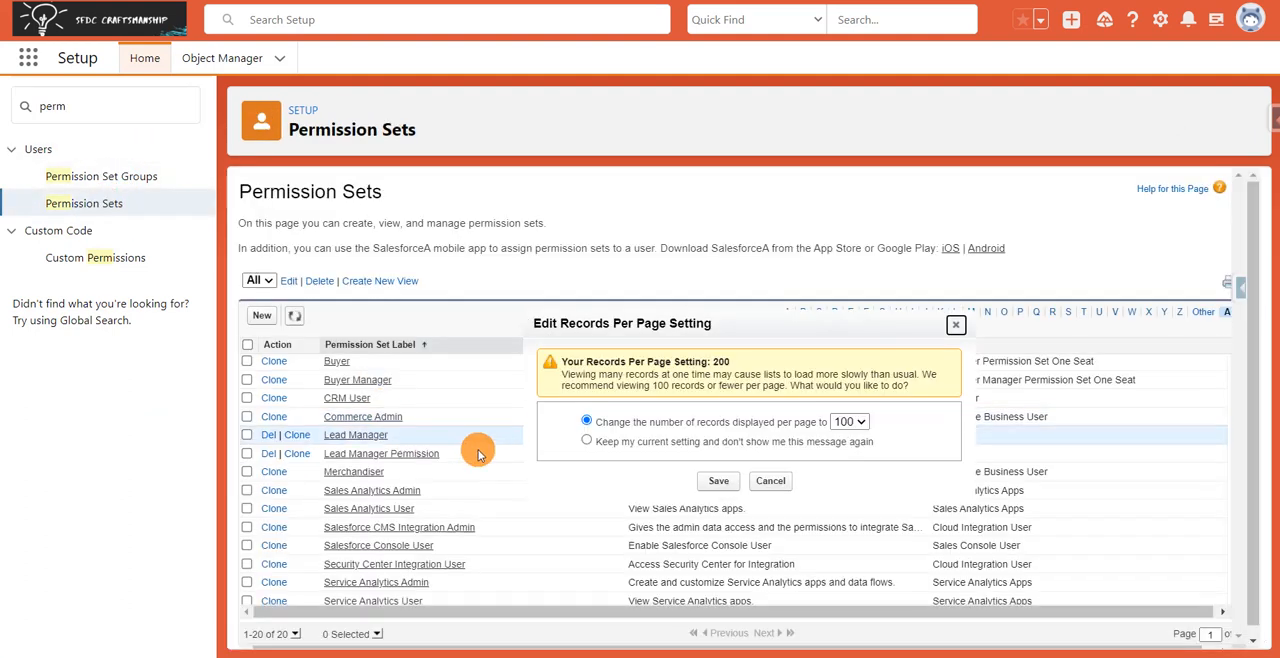
click(768, 481)
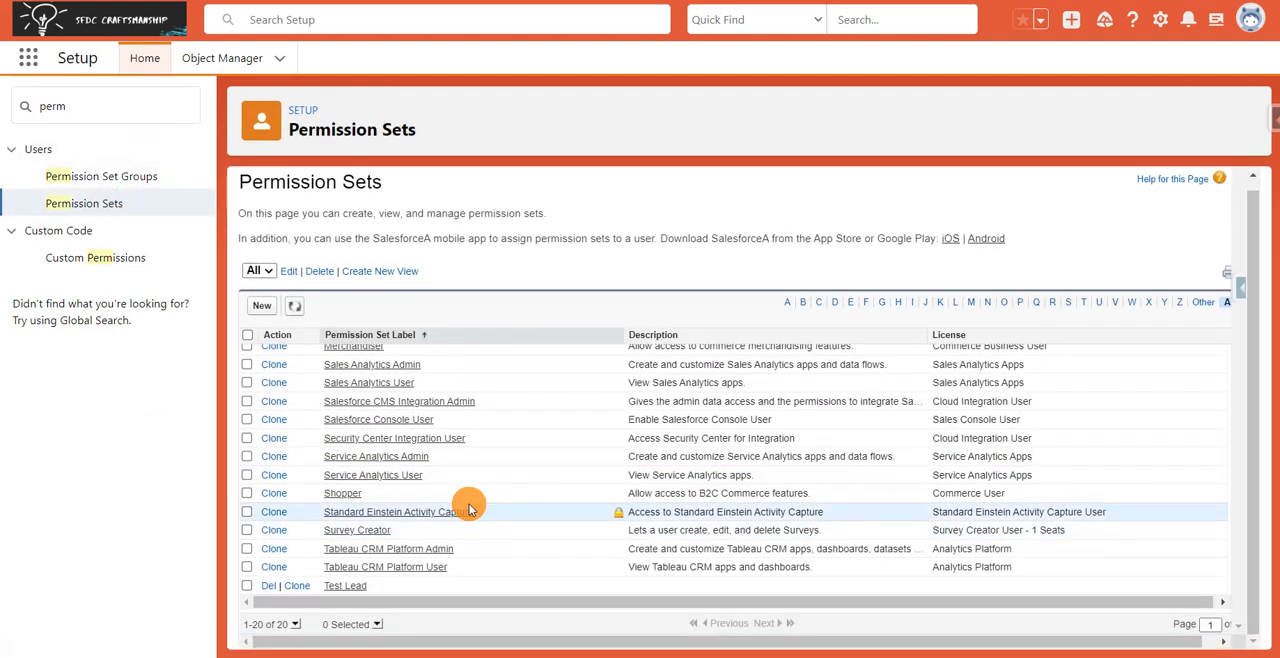
scroll(466, 498, up, 3)
click(399, 450)
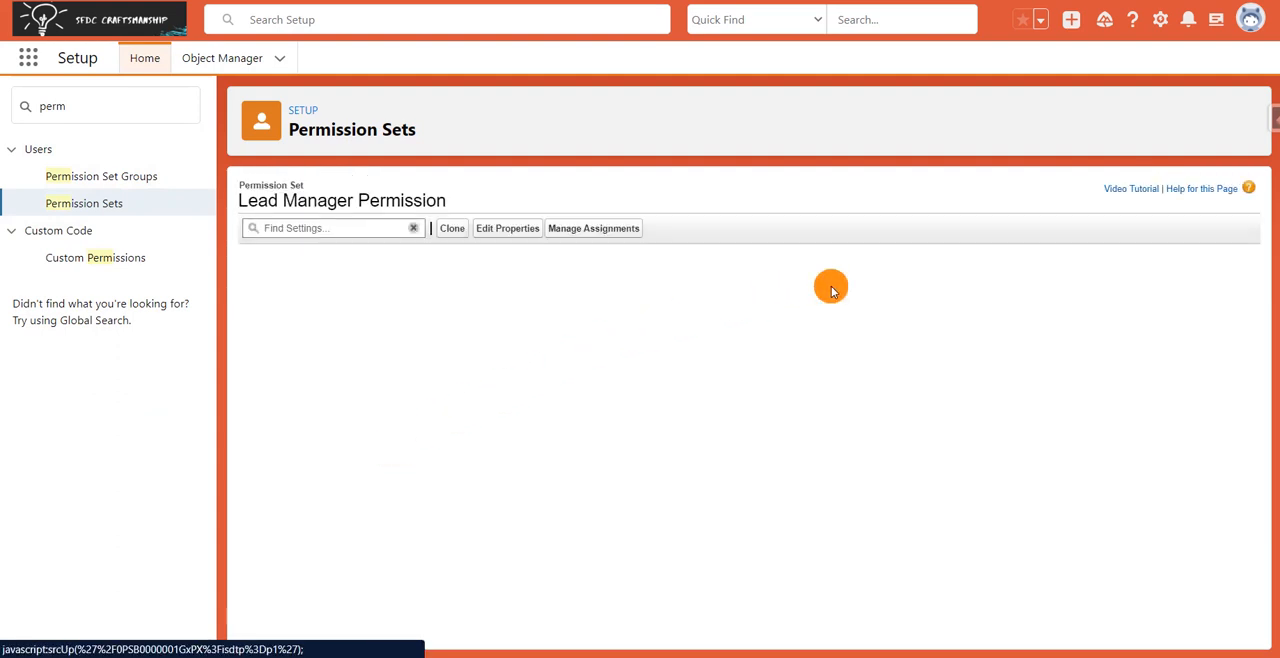
double_click(1000, 286)
key(ctrl+c)
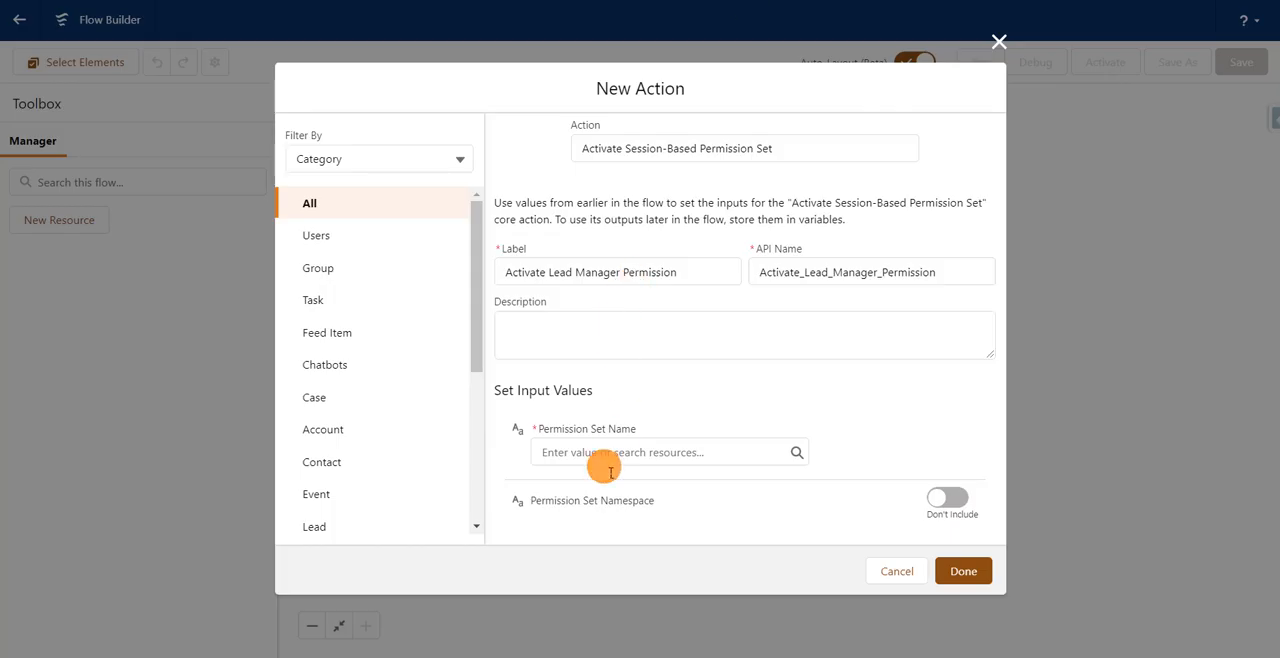
Back in Flow Builder, set the action's Permission Set Name to Lead_Manager_Permission and finish the action.
click(608, 458)
key(ctrl+v)
click(960, 569)
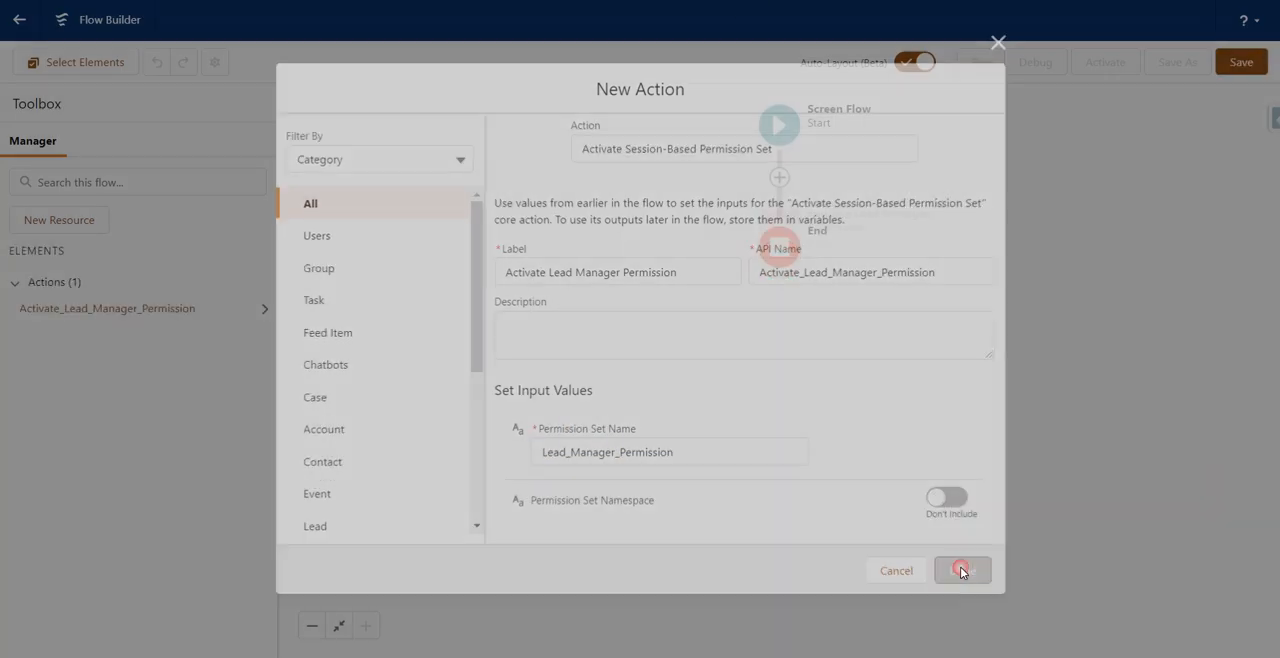
Save the flow with the label "Activate Lead Manager" and activate it.
click(1243, 62)
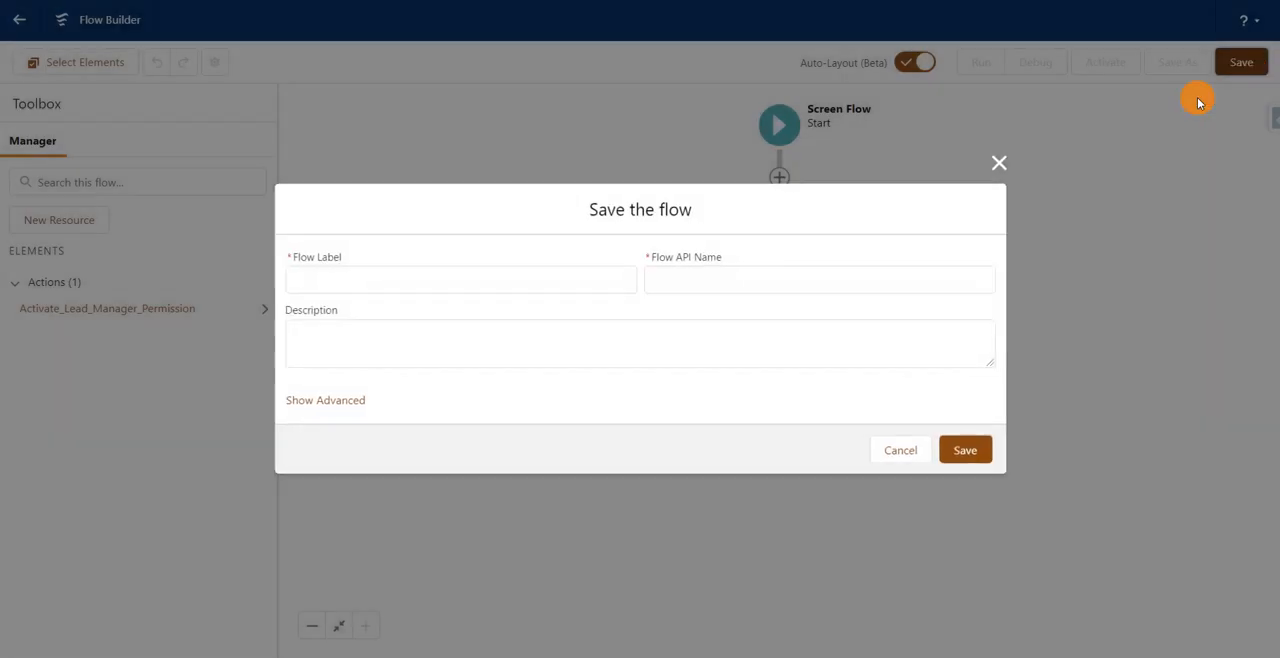
click(478, 290)
text(Acti)
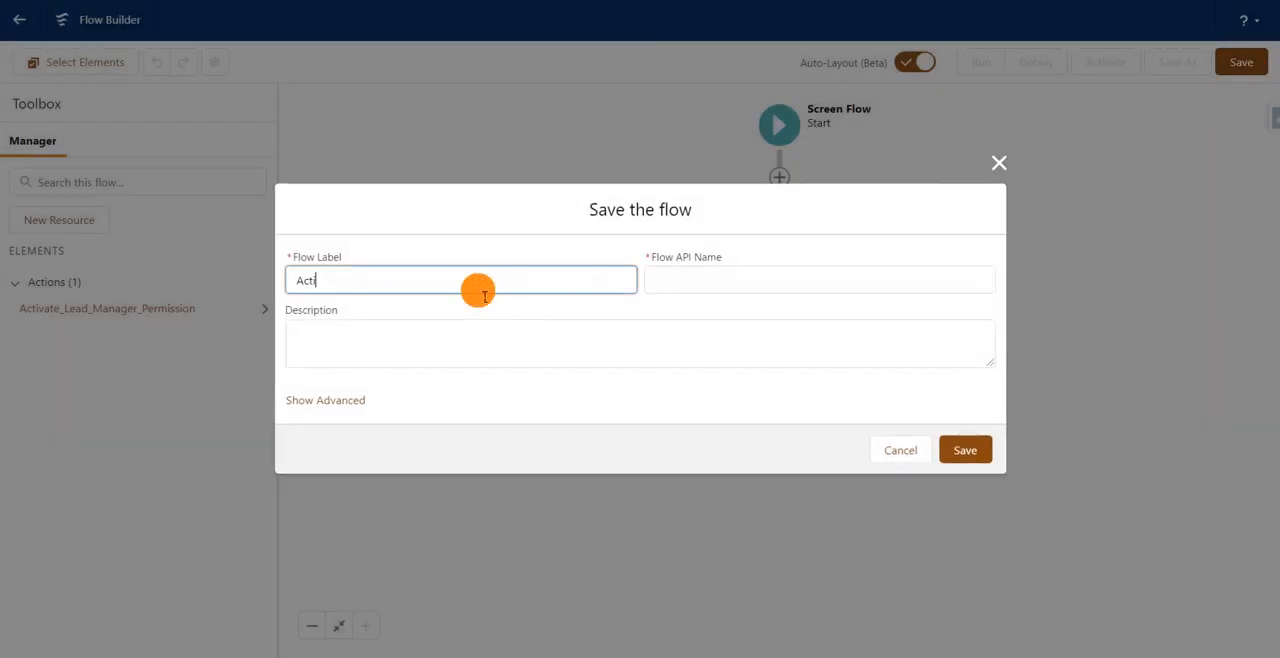
text(vate Lead)
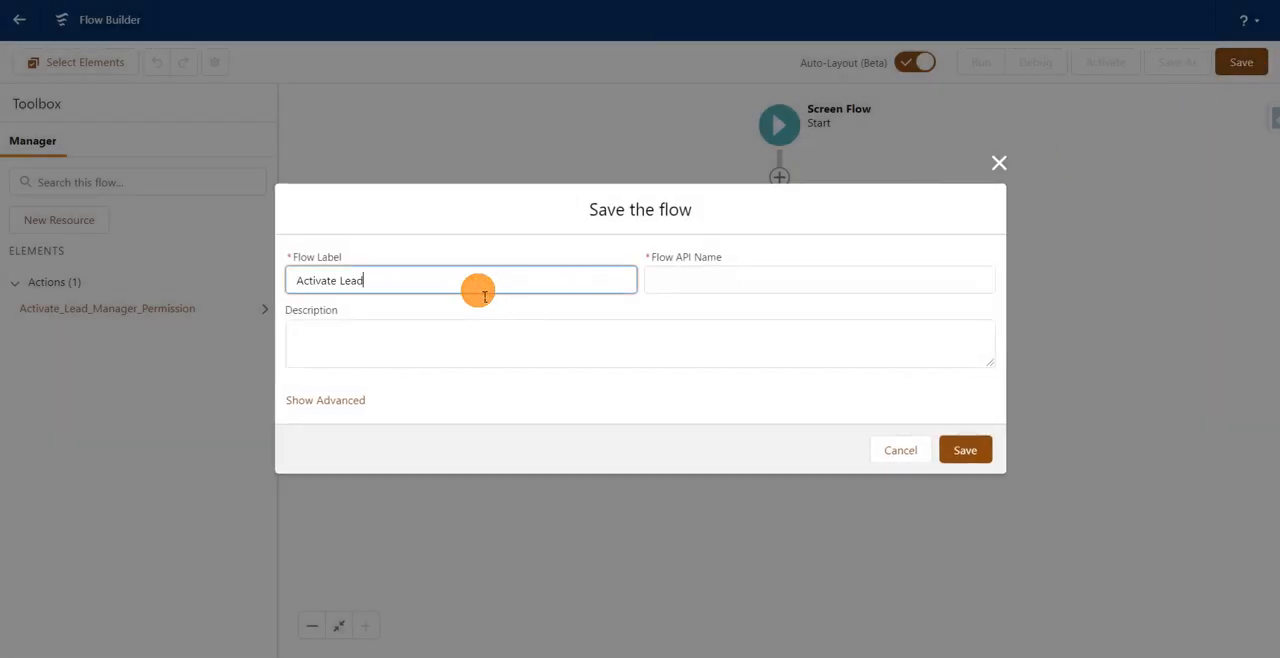
text( Manager)
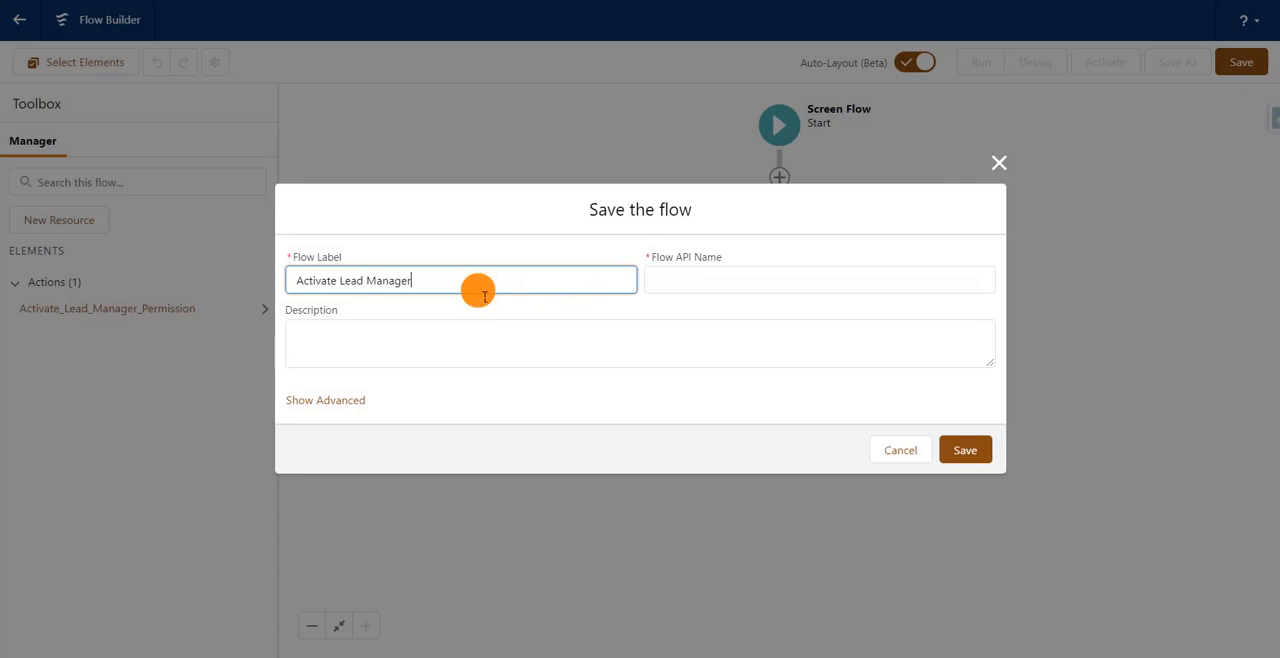
click(965, 452)
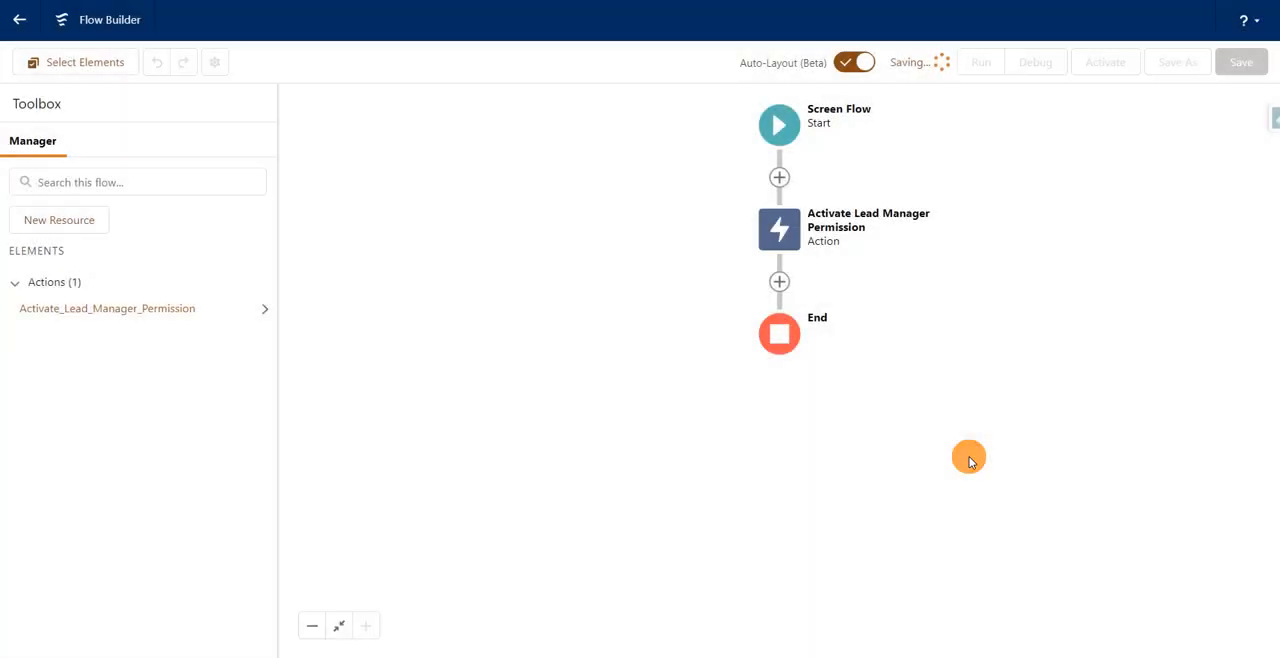
click(1117, 64)
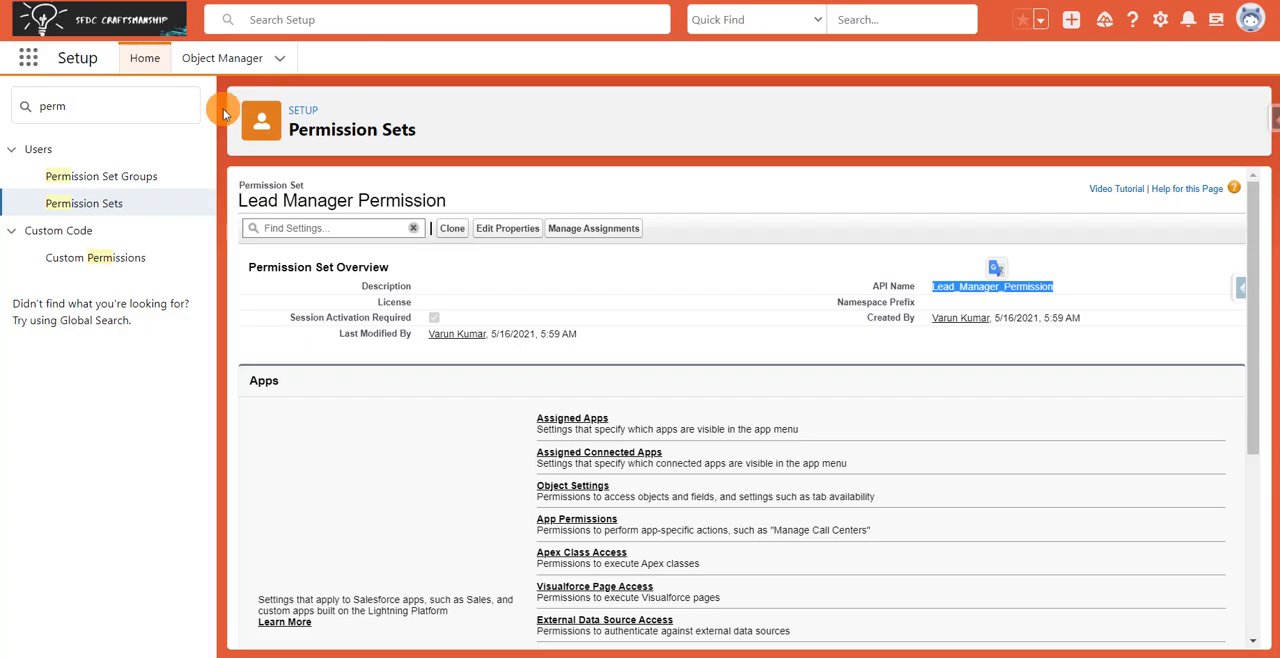
Return to Setup, find "lightning", open Lightning App Builder, and start a new Lightning page.
click(124, 115)
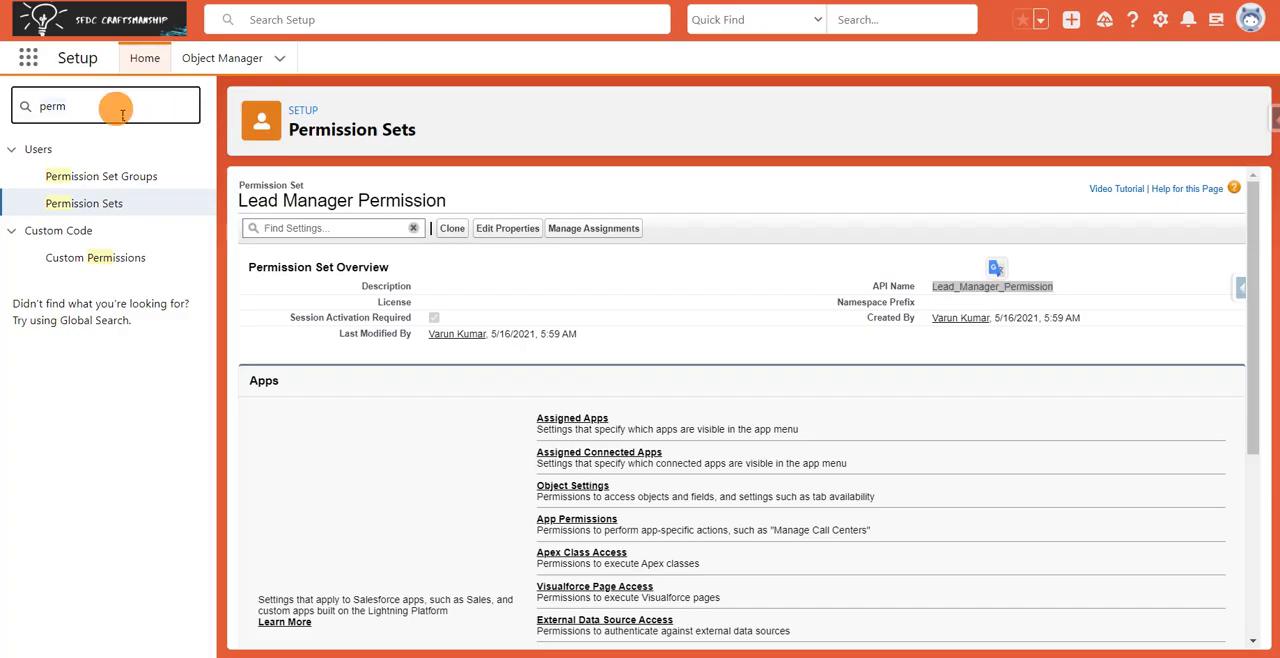
key(BackSpace)
key(BackSpace)
key(BackSpace)
key(BackSpace)
text(lightnign)
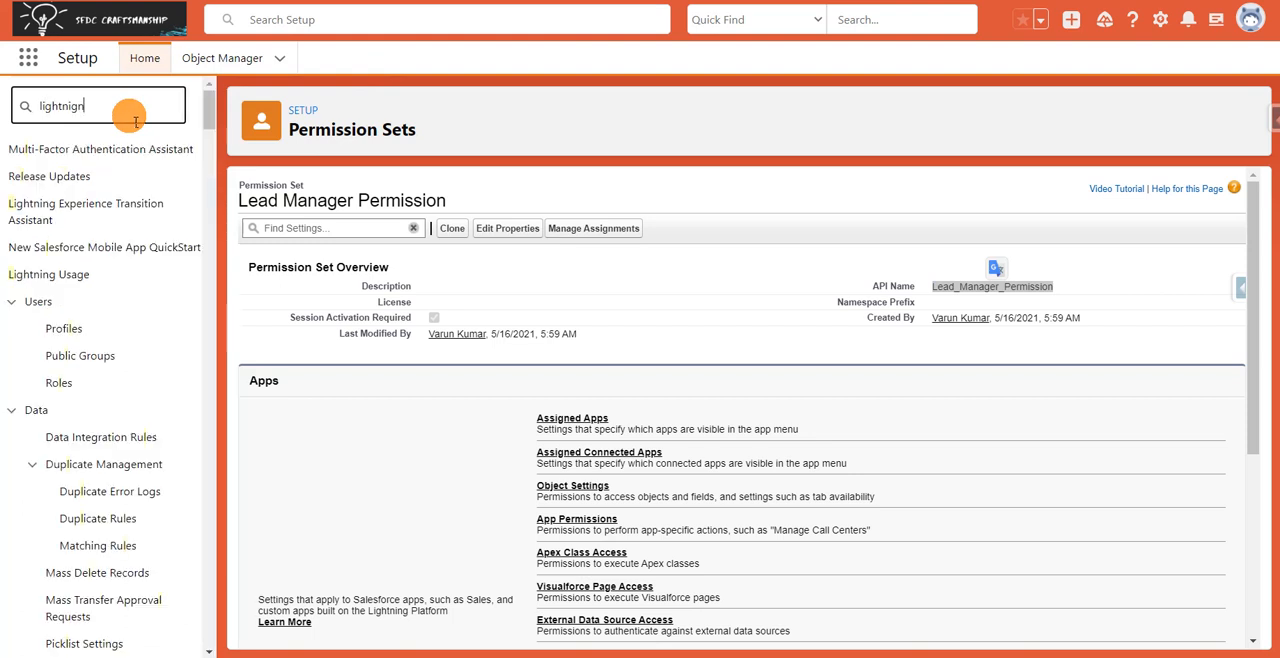
key(BackSpace)
key(BackSpace)
text(ng)
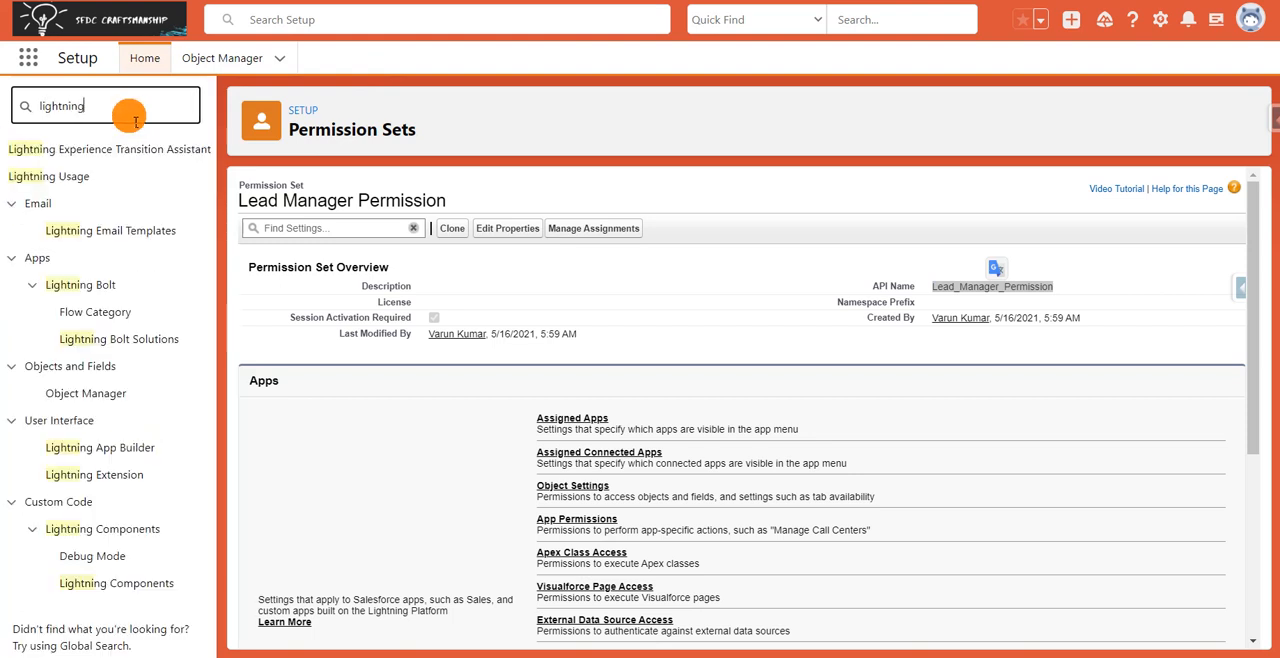
click(100, 447)
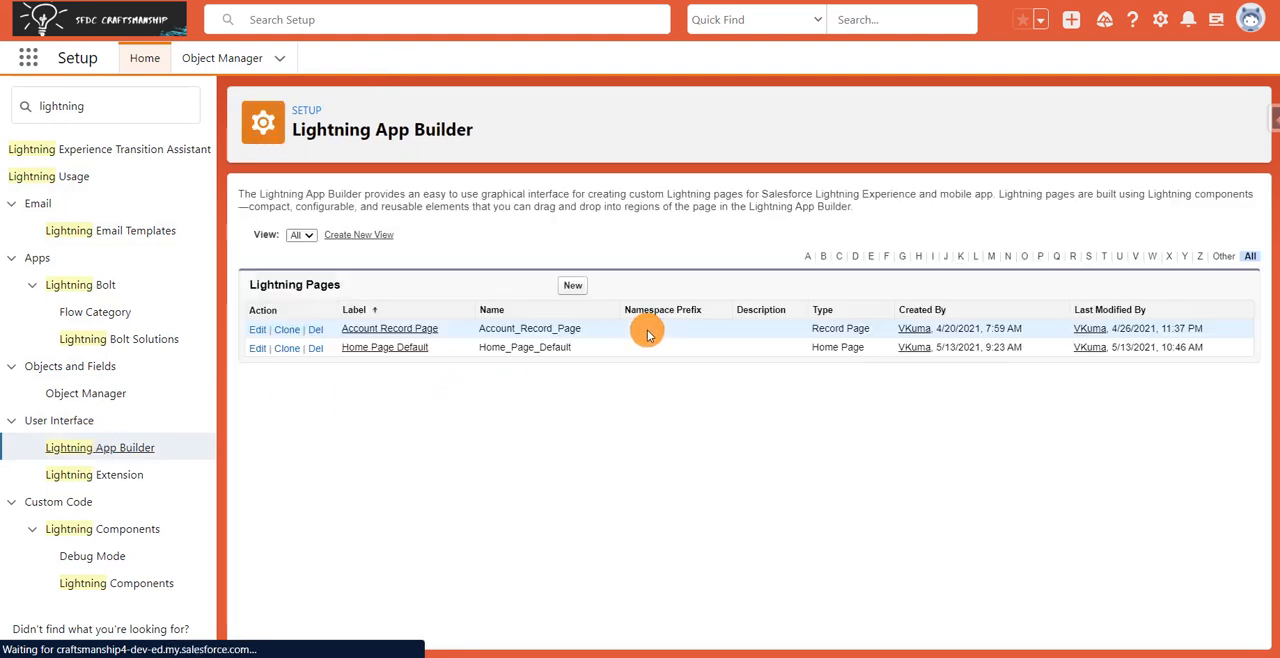
click(580, 290)
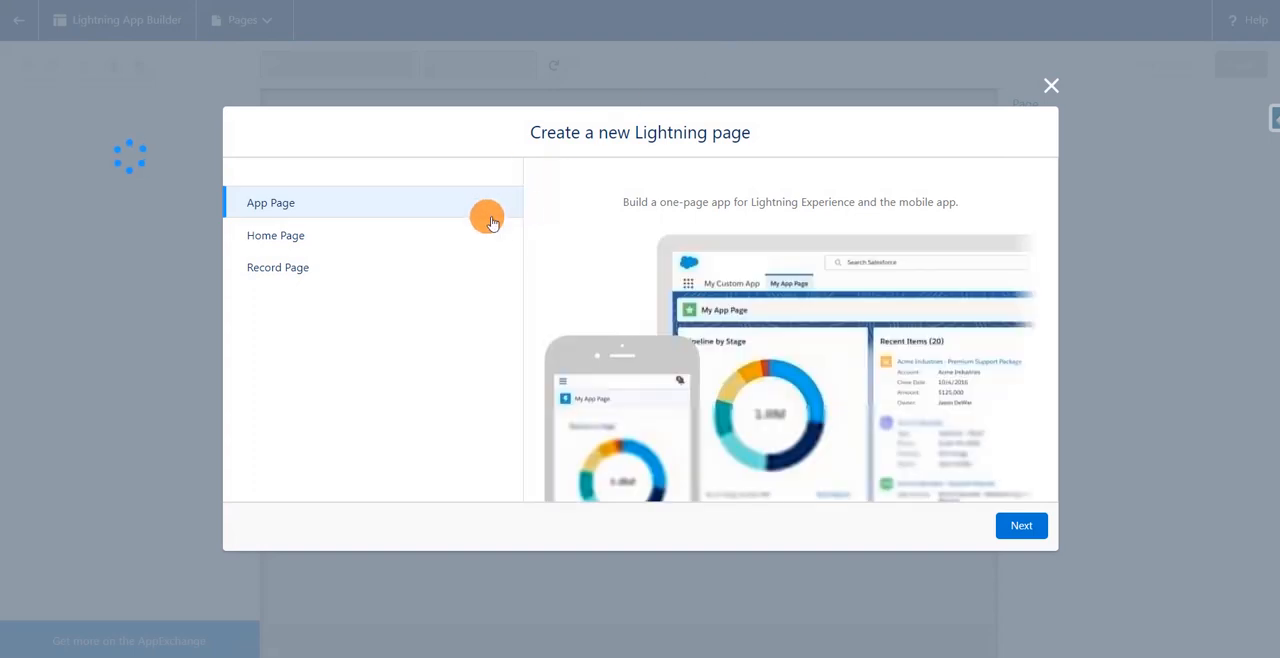
Create an App Page labelled "Activate Lead Manager" with the One Region layout.
click(1025, 533)
click(640, 234)
click(640, 234)
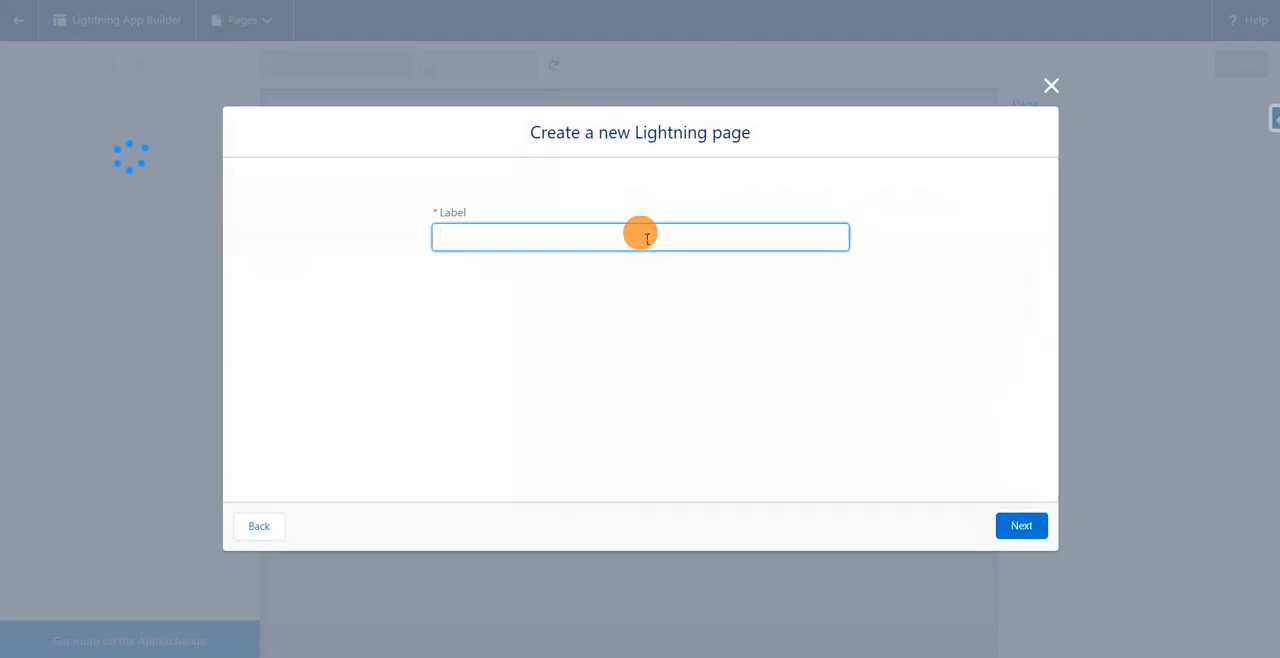
text(Activate Lead Manager)
click(724, 201)
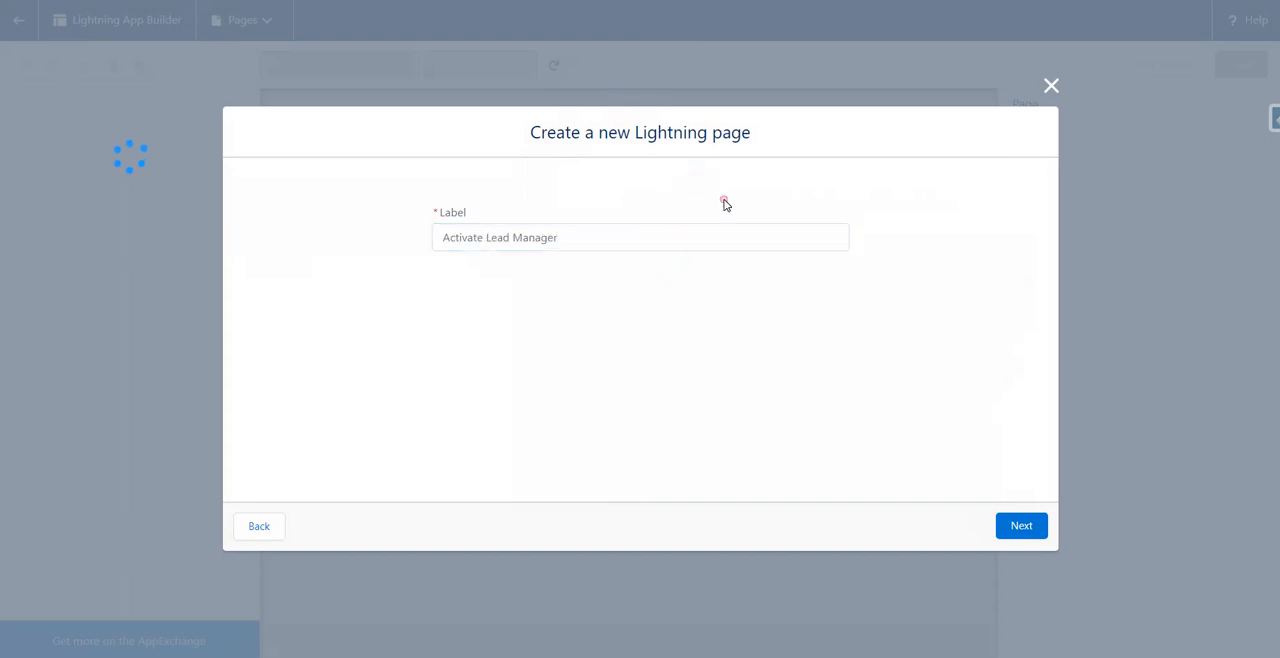
click(1028, 538)
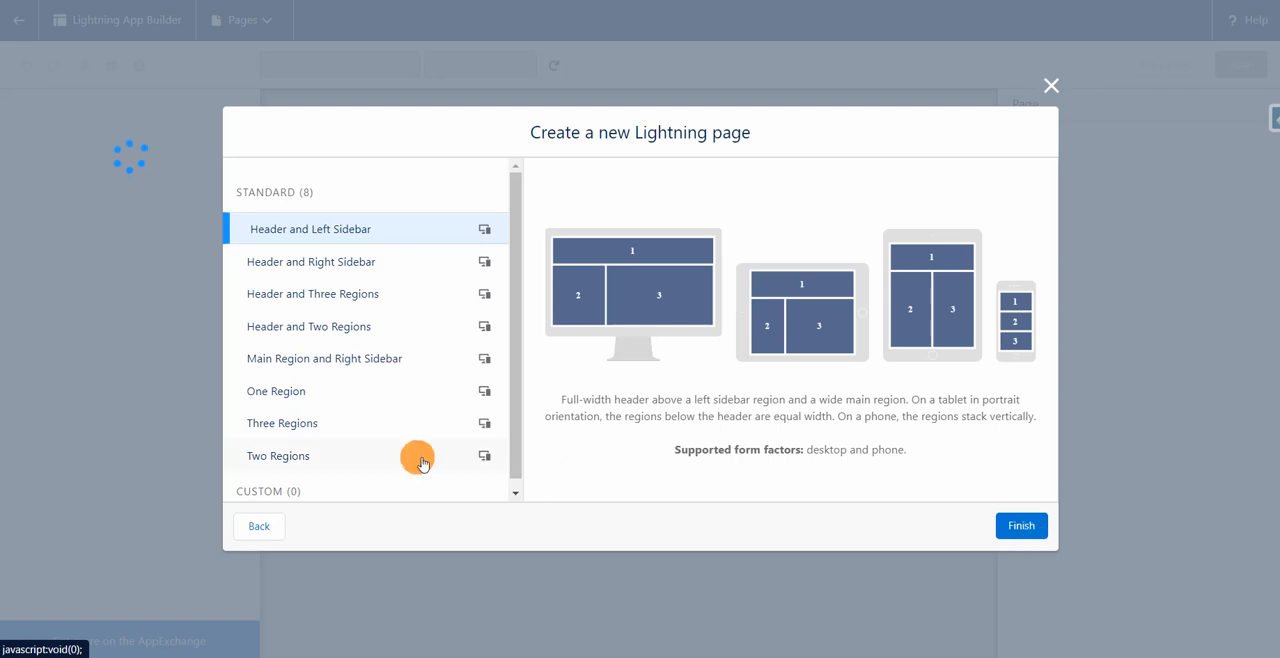
click(297, 392)
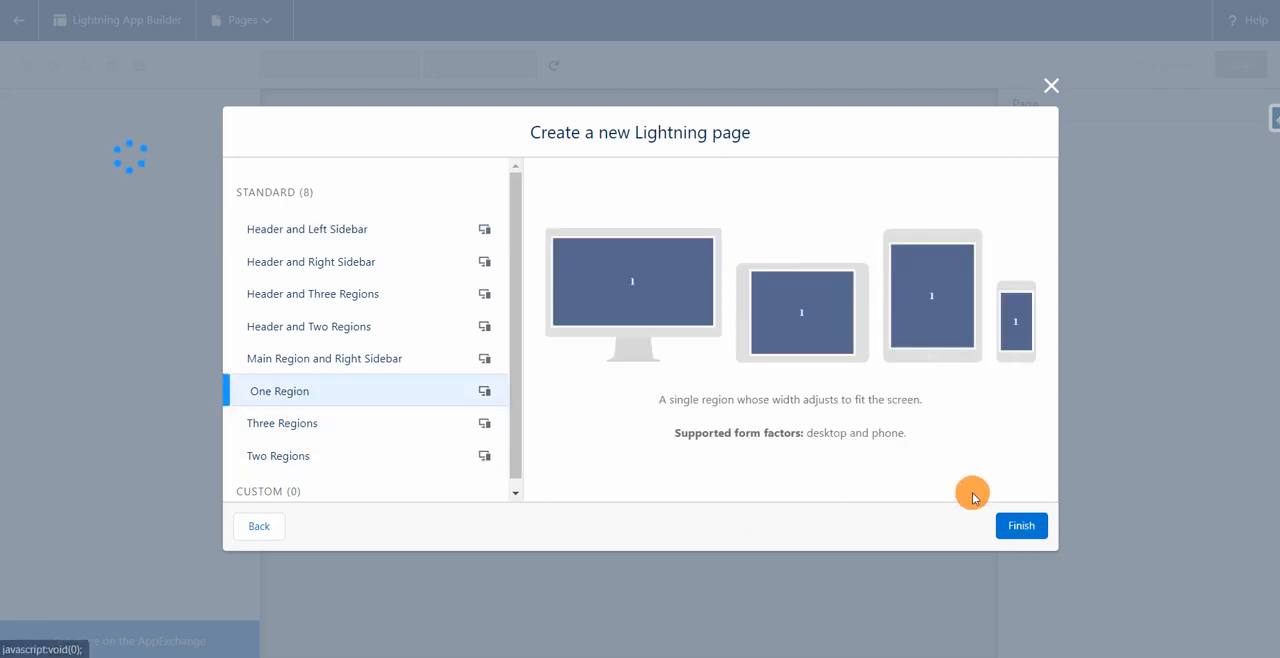
click(1012, 535)
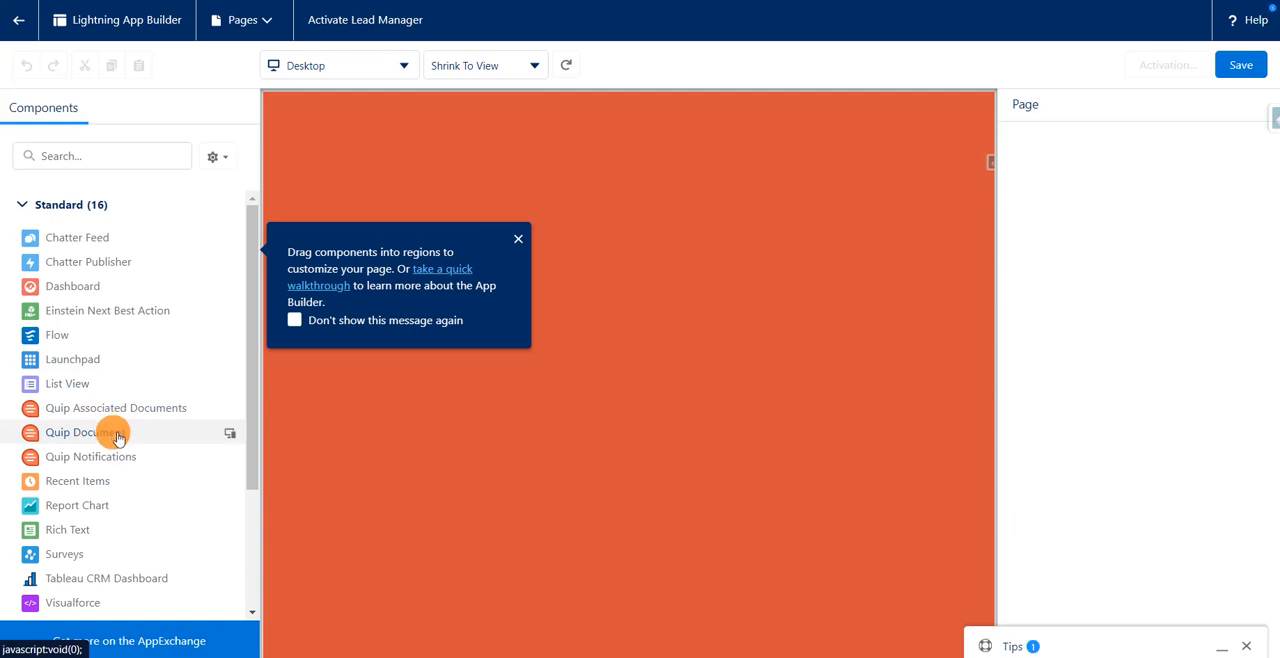
Place a Flow component for the Activate Lead Manager flow in the page's region and save the page.
drag(60, 334, 457, 148)
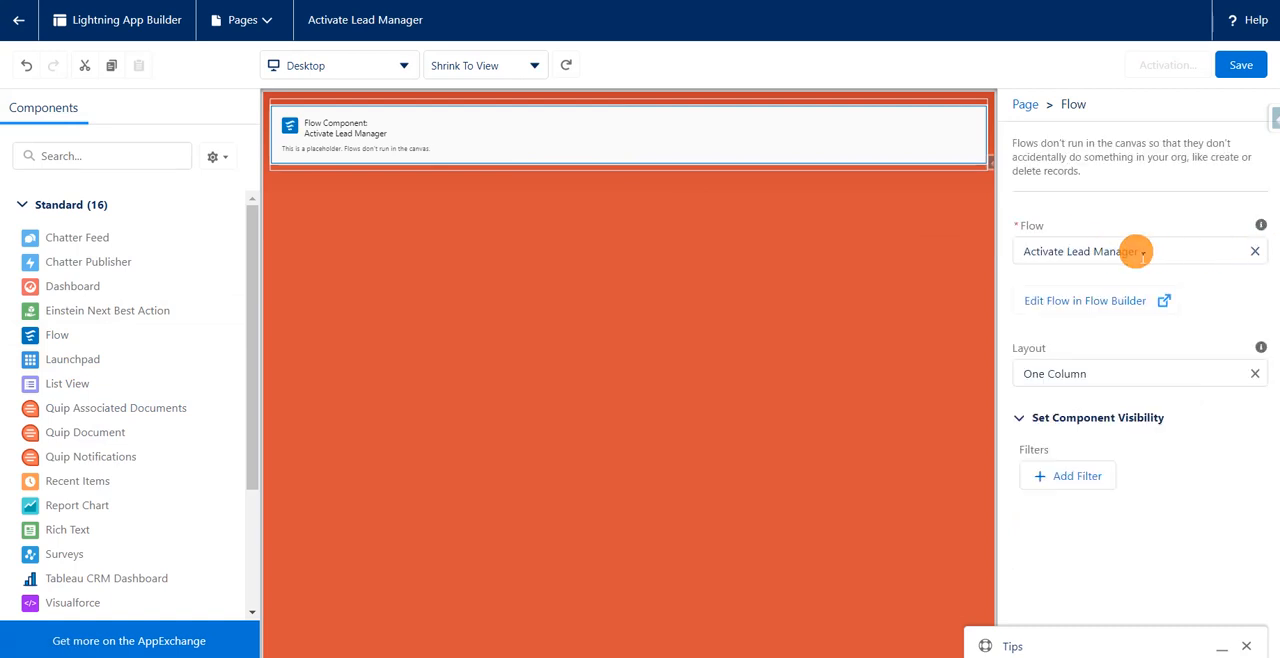
click(1238, 67)
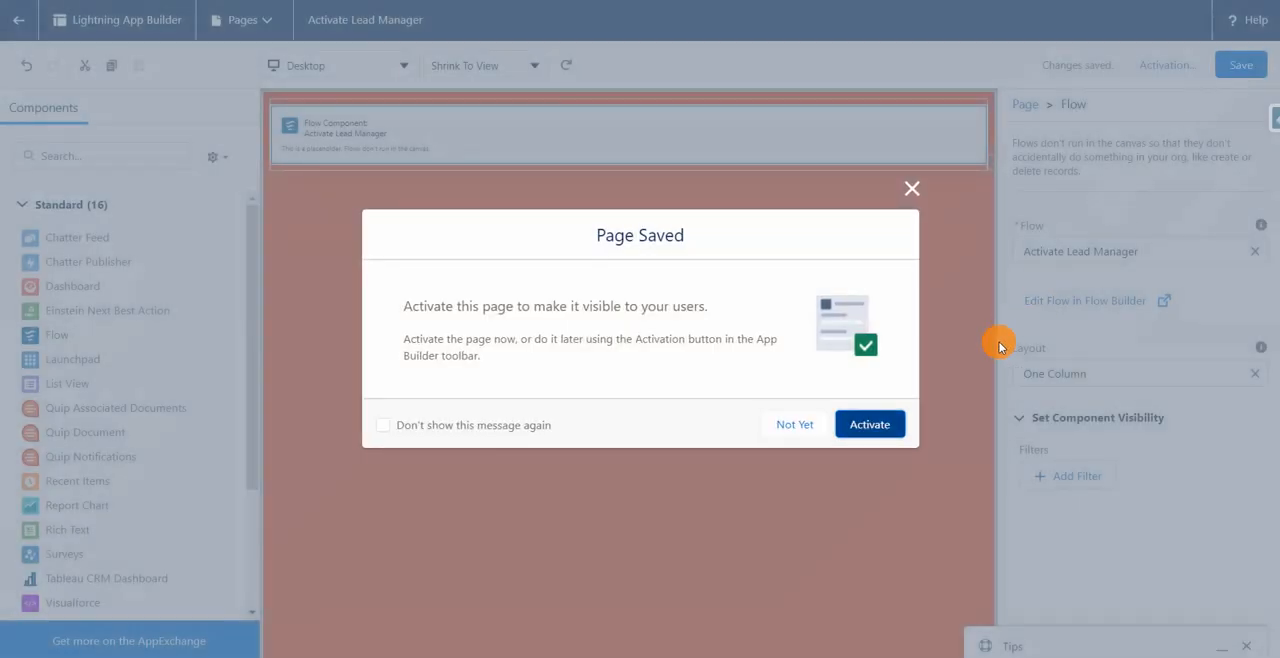
click(845, 425)
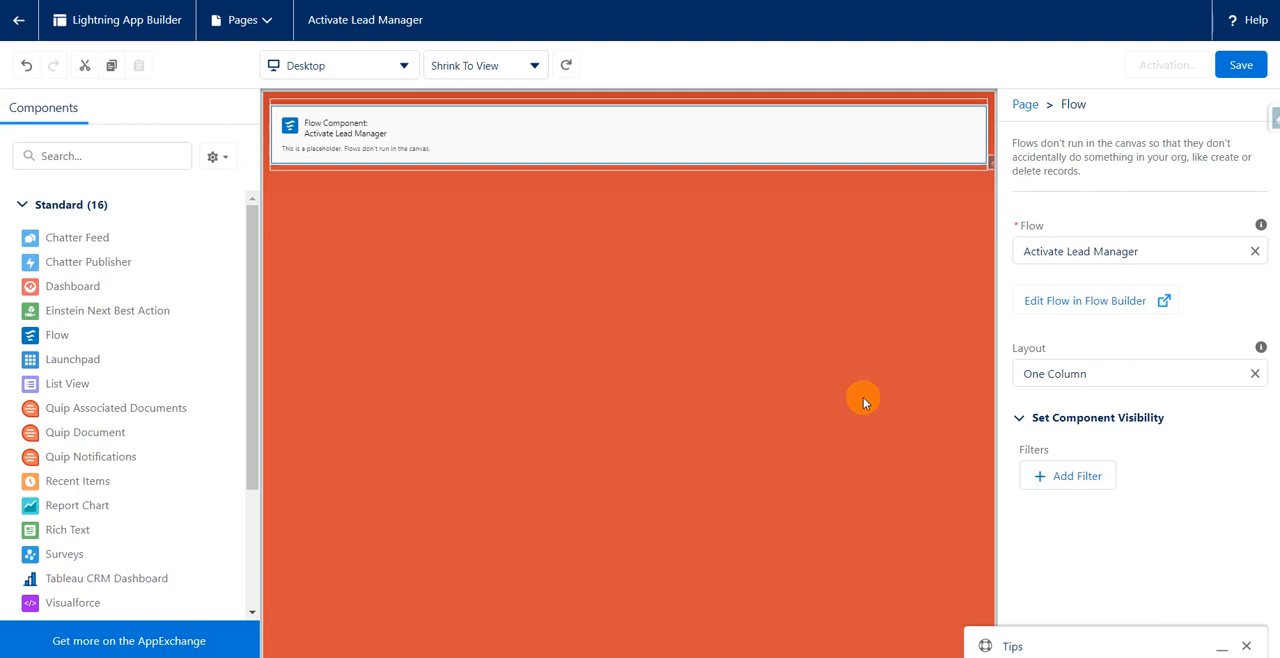
Save the page again and activate it for all users without adding it to any navigation menu.
click(1241, 68)
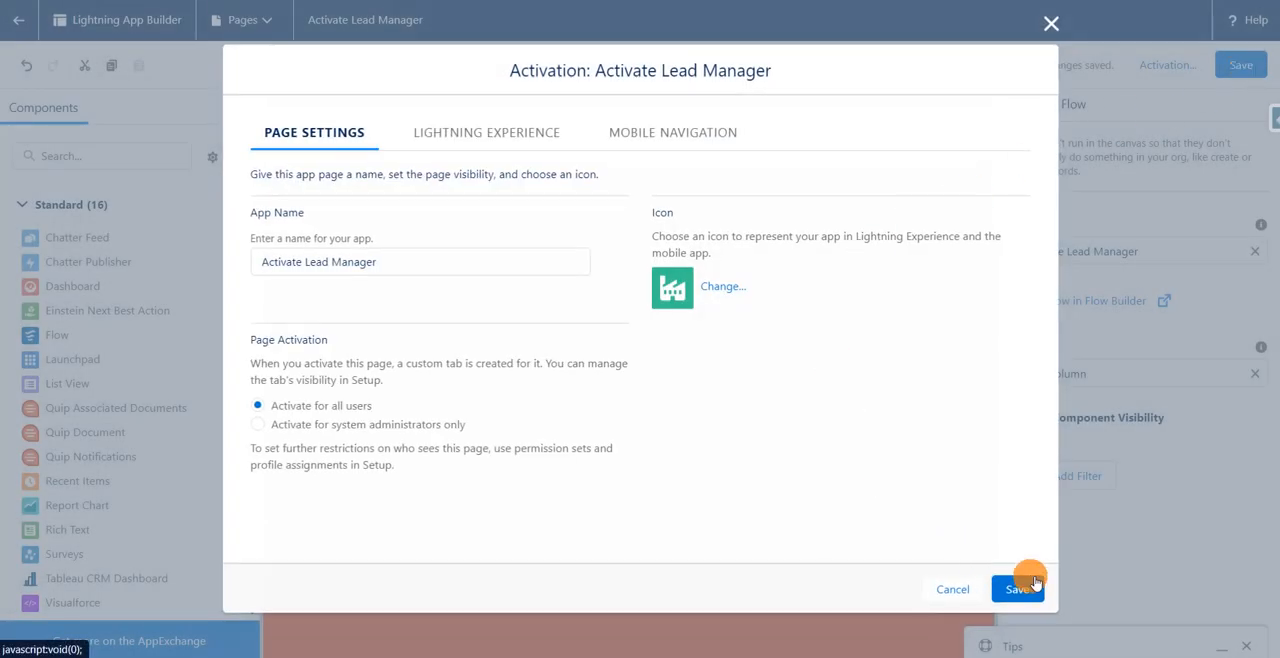
click(1020, 590)
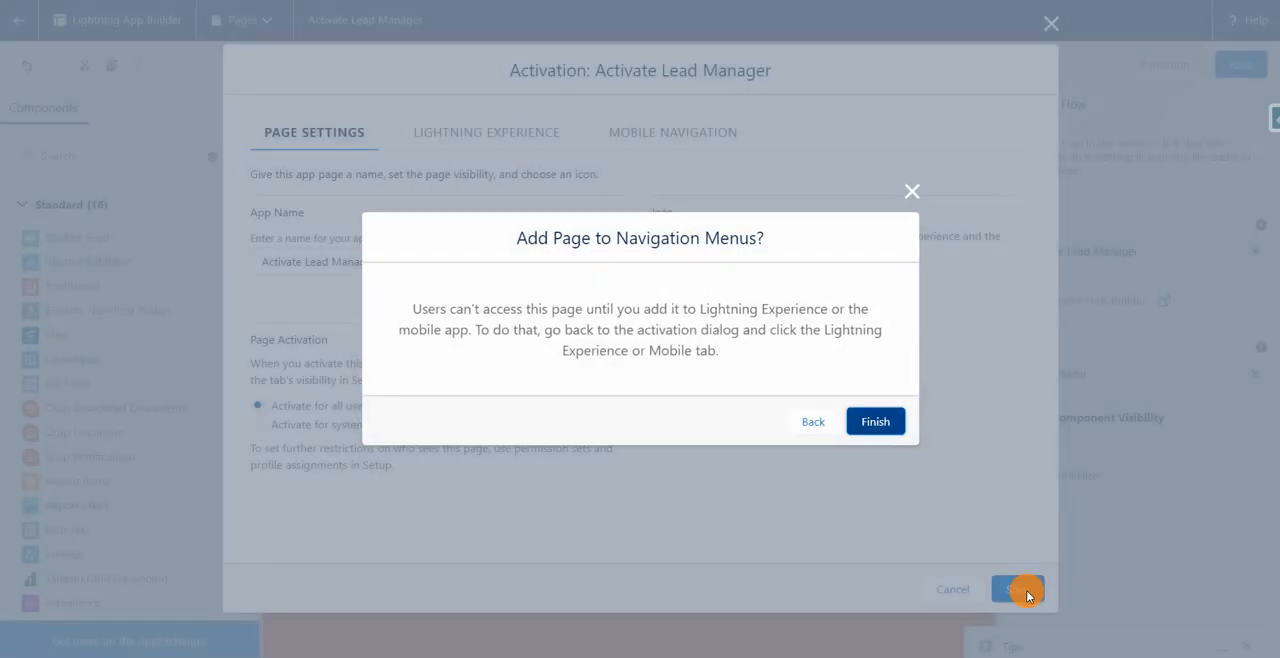
click(876, 420)
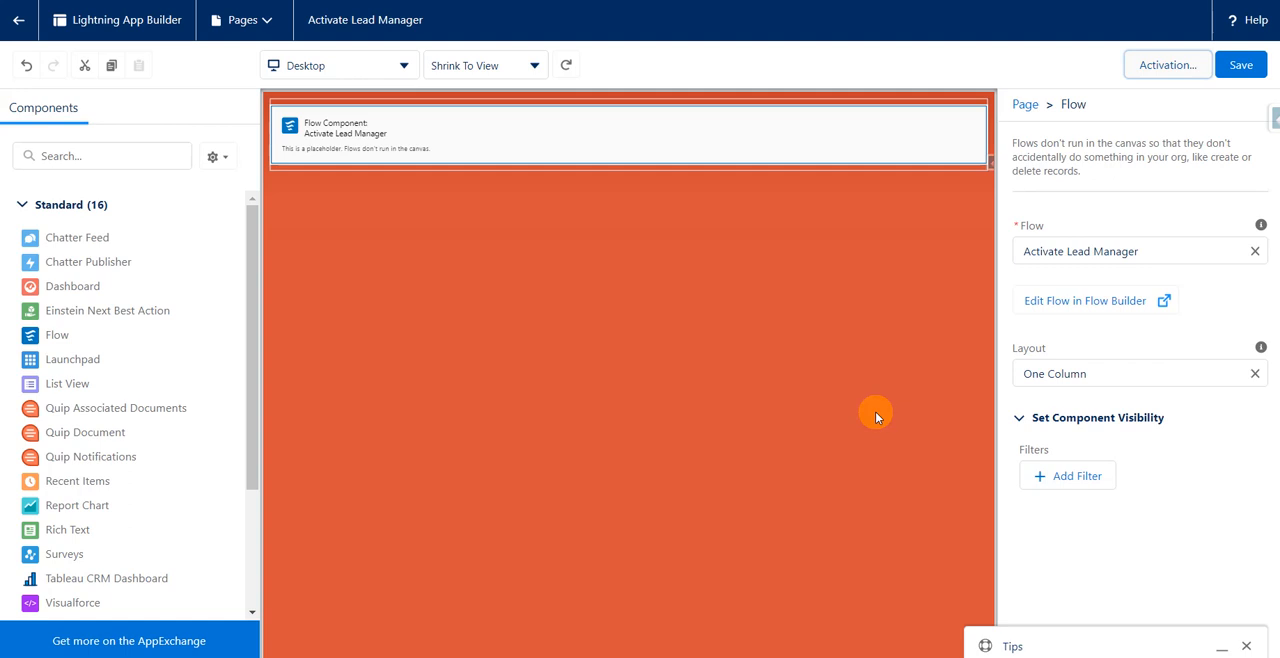
Leave Lightning App Builder, open the Sales app, check its additional navigation items, and search the App Launcher for "act".
click(16, 22)
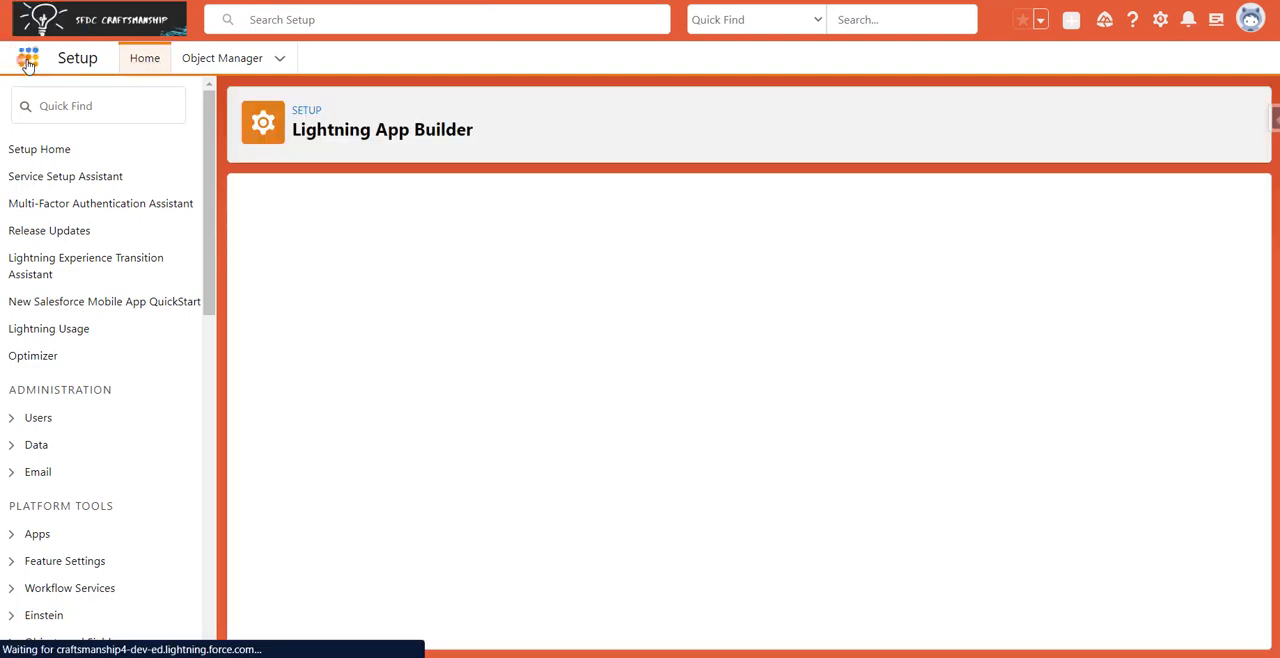
click(28, 57)
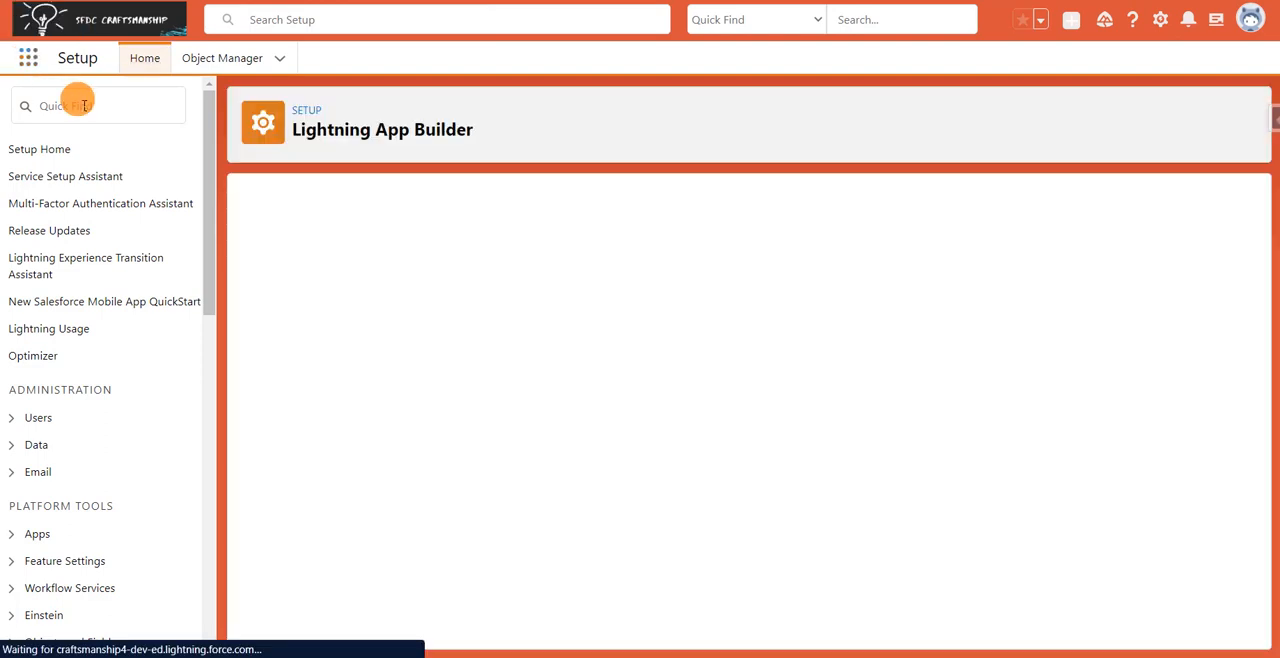
text(sale)
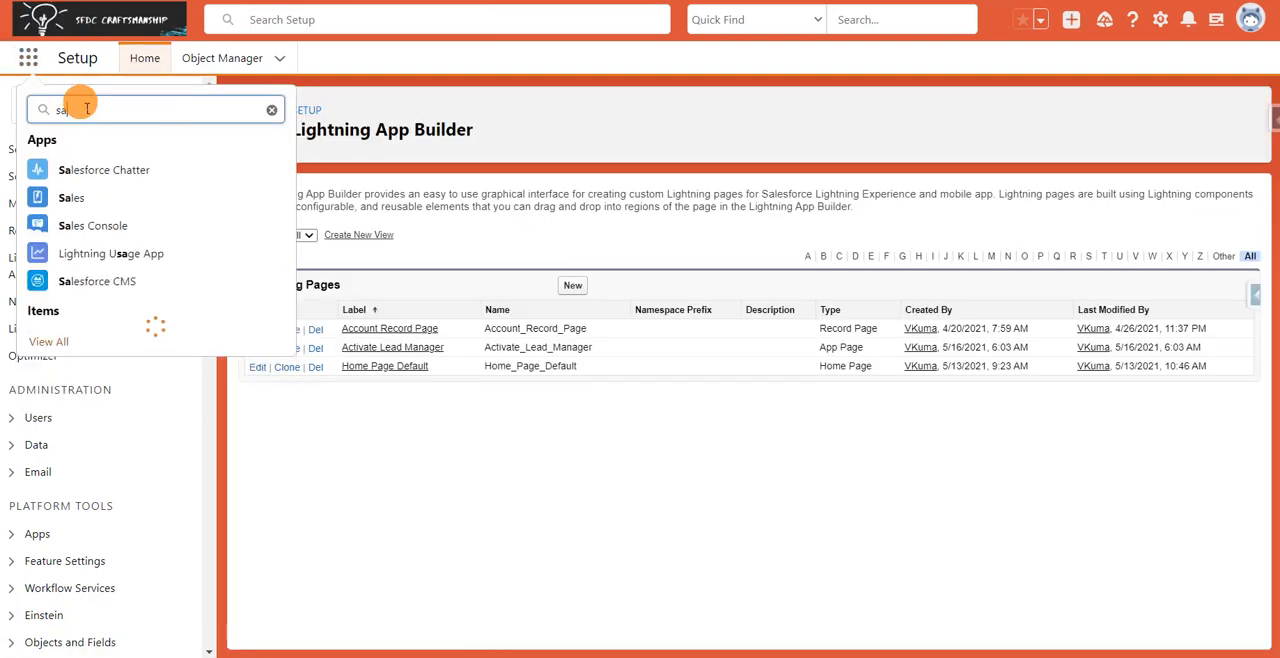
click(113, 205)
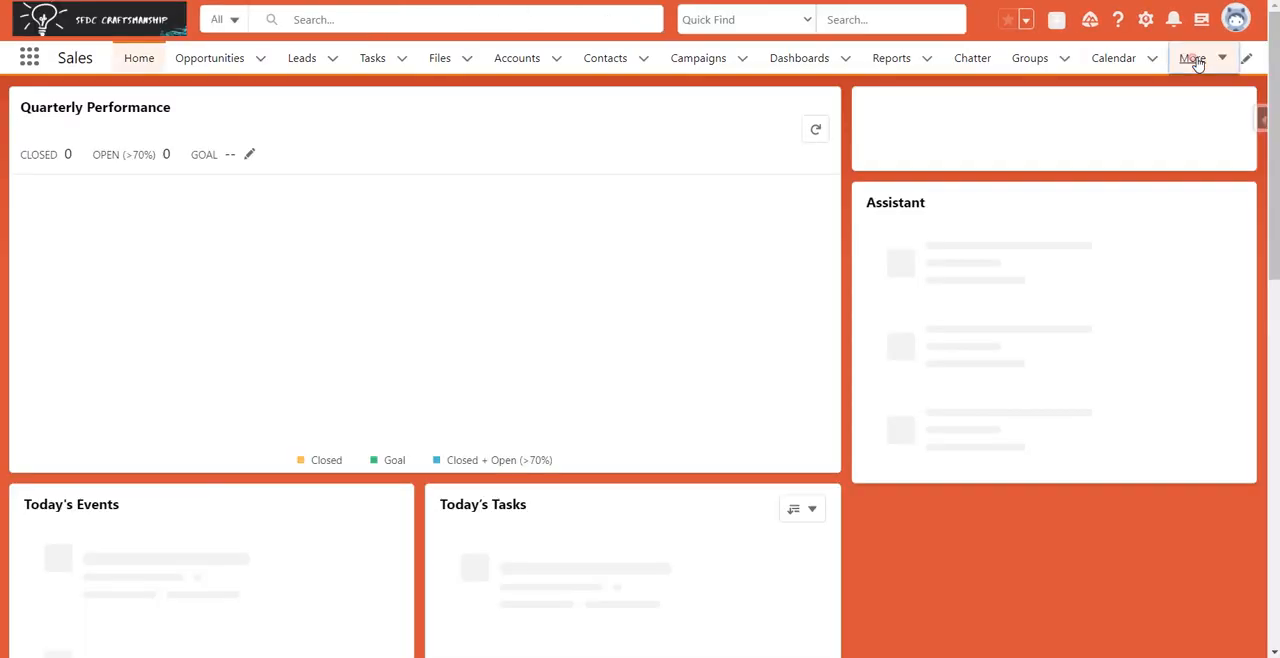
click(1193, 59)
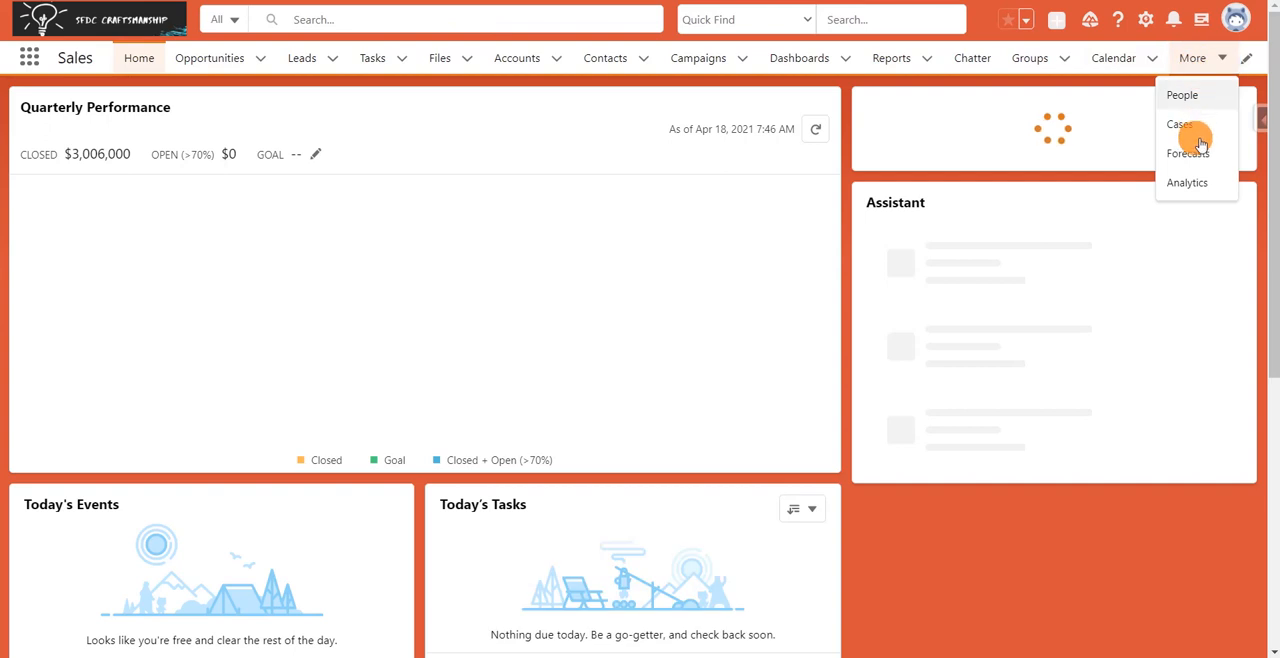
click(29, 57)
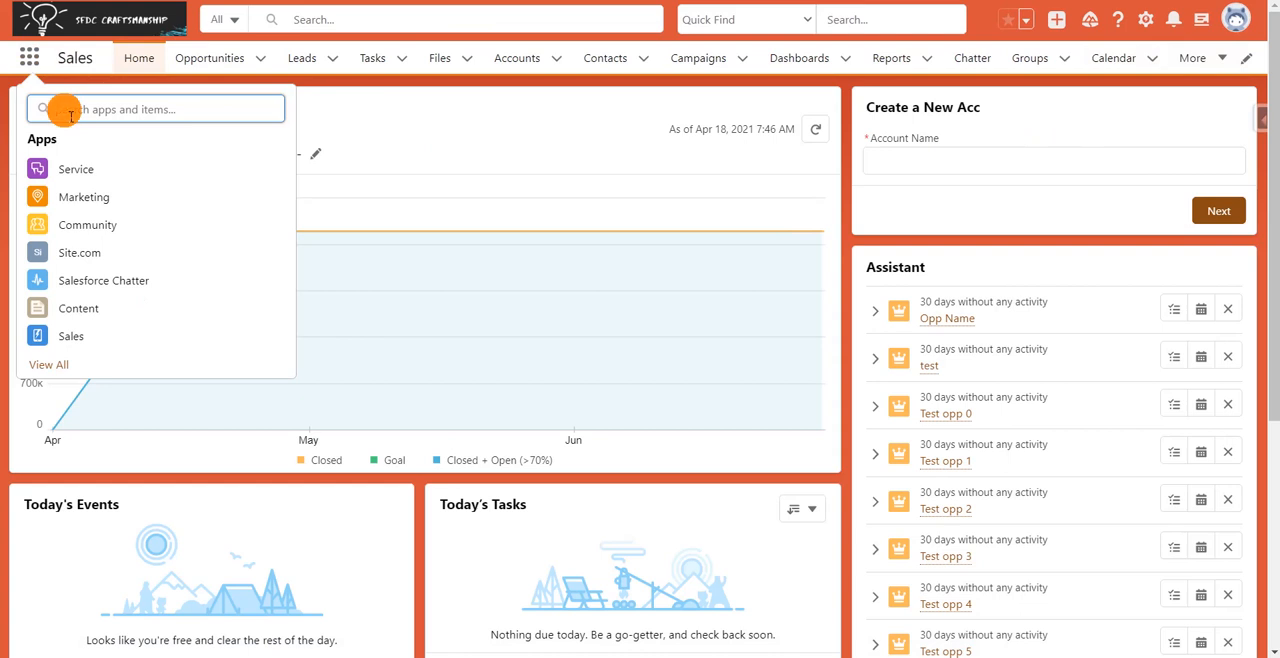
text(act)
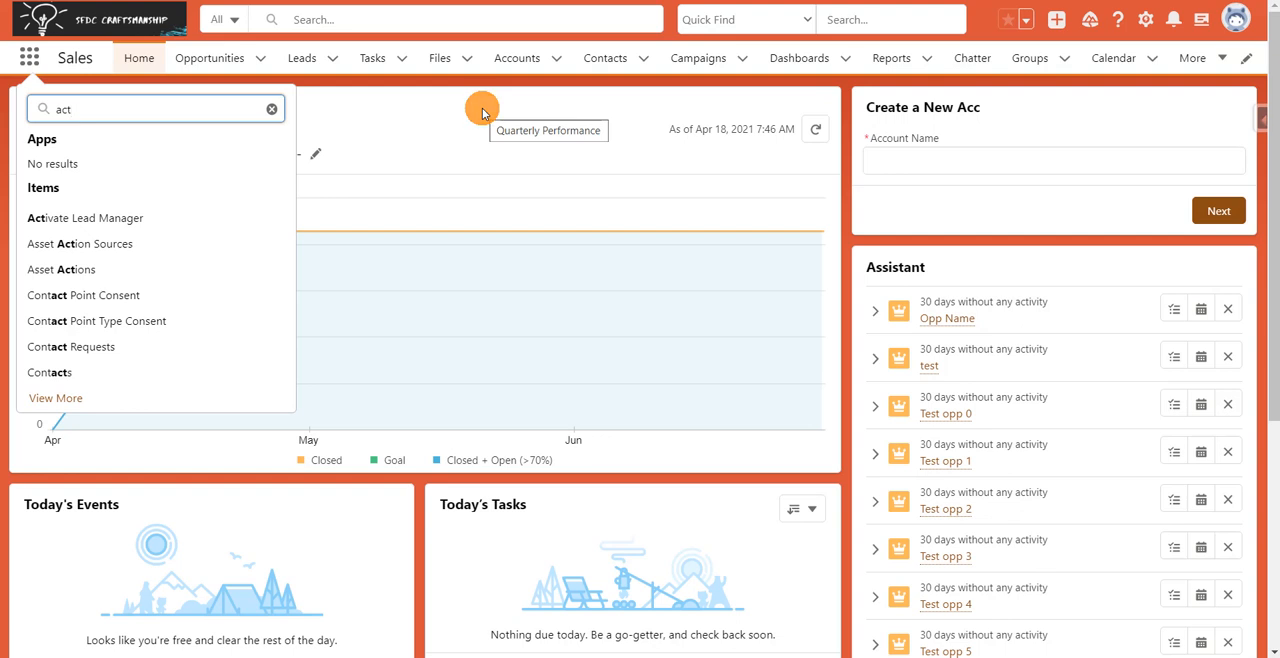
In the Lead Manager user's session, find "act" in the App Launcher and open Activate Lead Manager to run the flow.
mouse_move(10, 154)
click(45, 206)
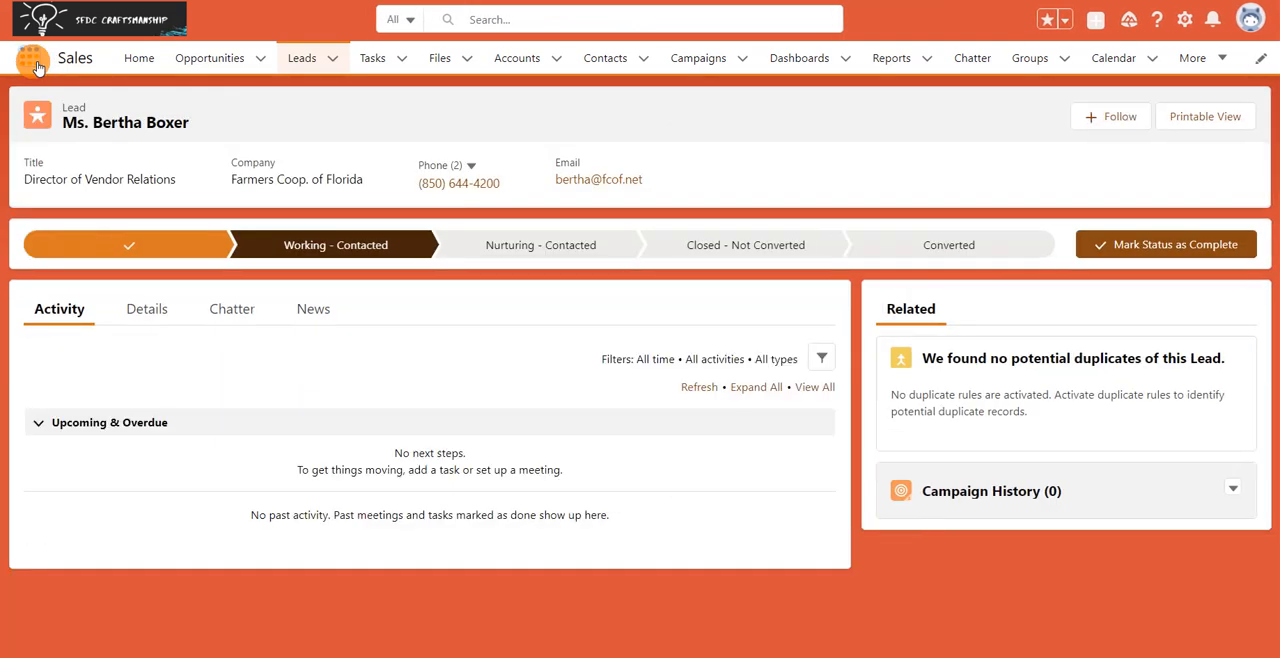
click(36, 63)
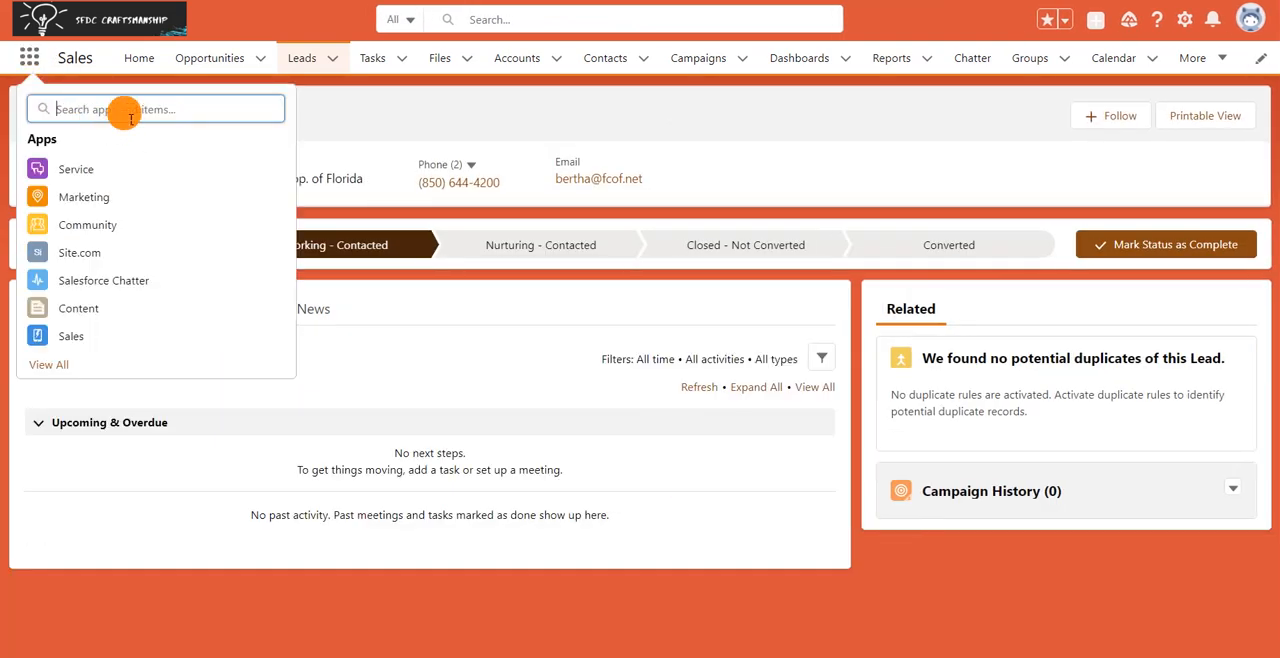
text(act)
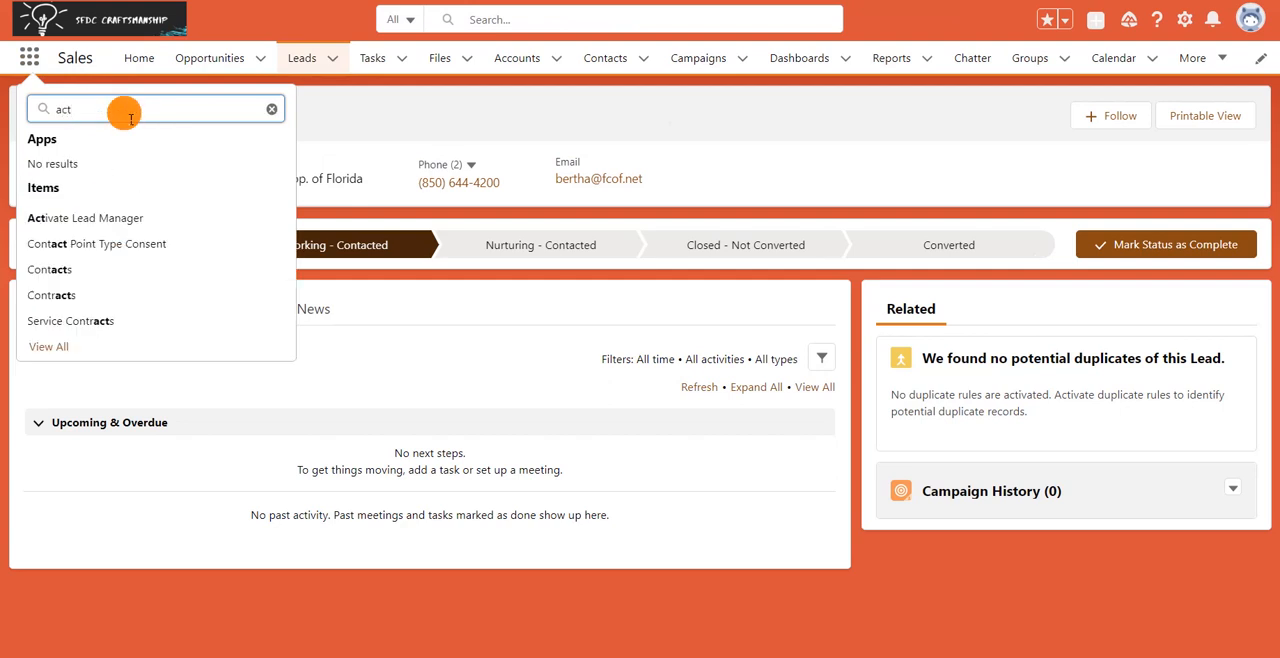
click(116, 224)
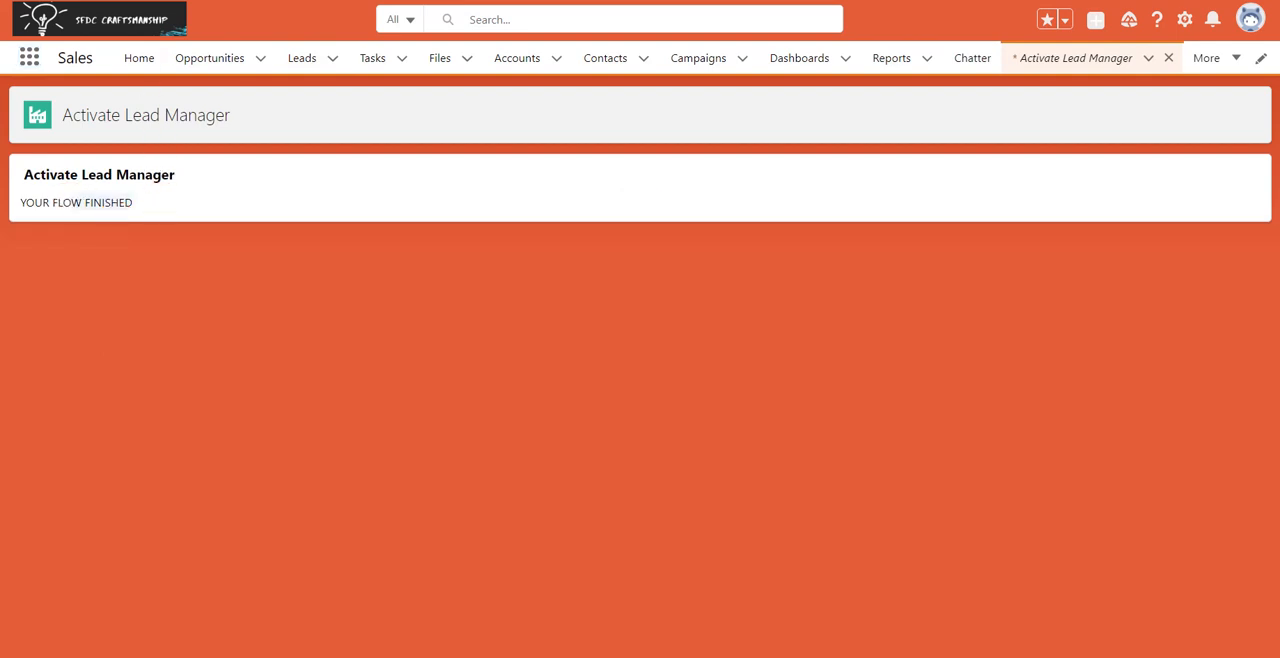
Try to create a new lead from the Leads list in the Lead Manager user's session.
click(303, 60)
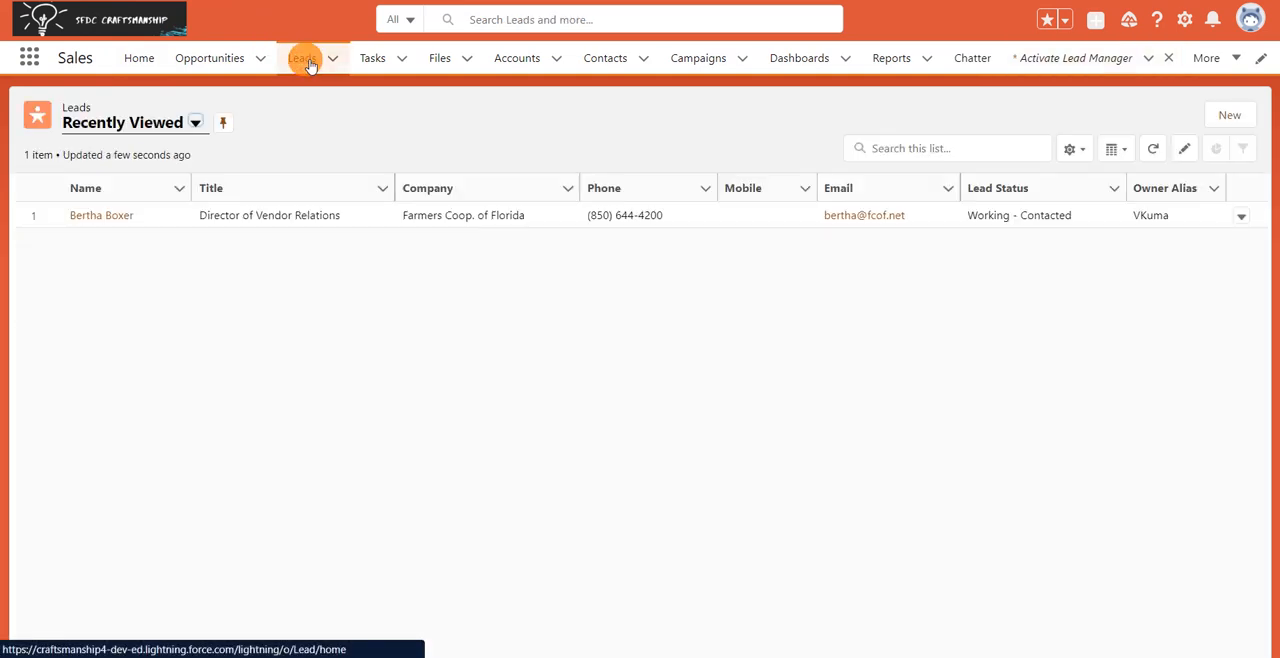
click(1217, 119)
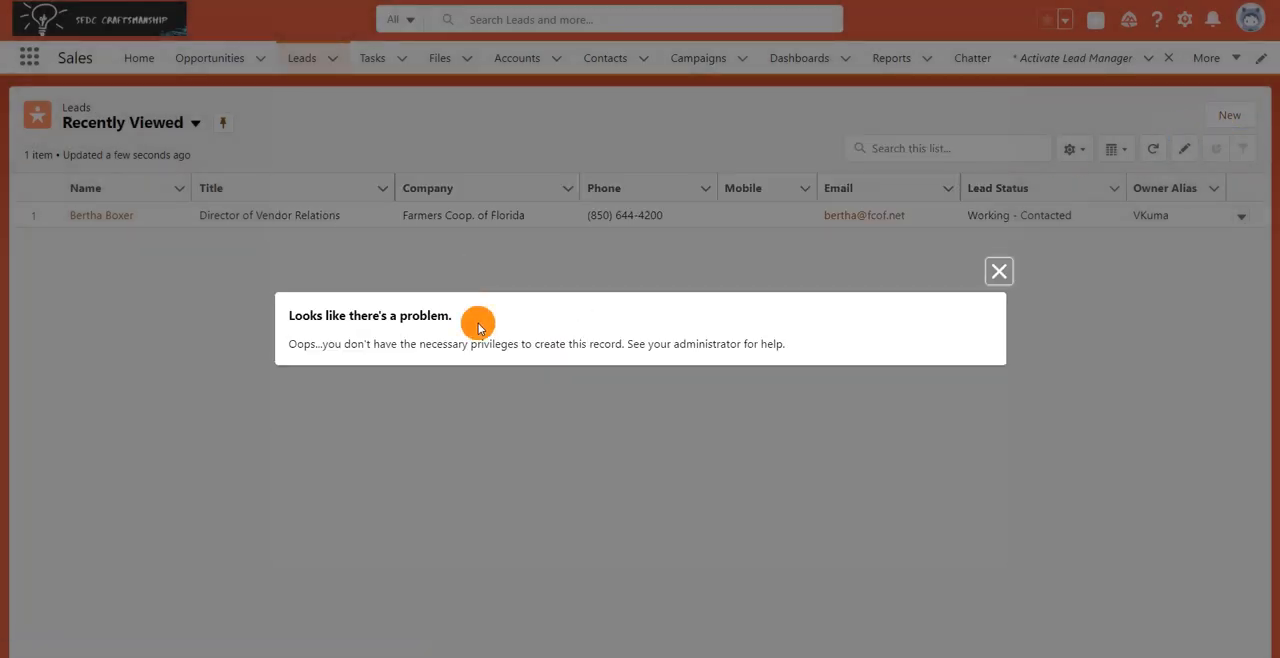
Dismiss the privilege error and create a new lead with zLead as both last name and company, leaving the lead status at its default.
click(999, 271)
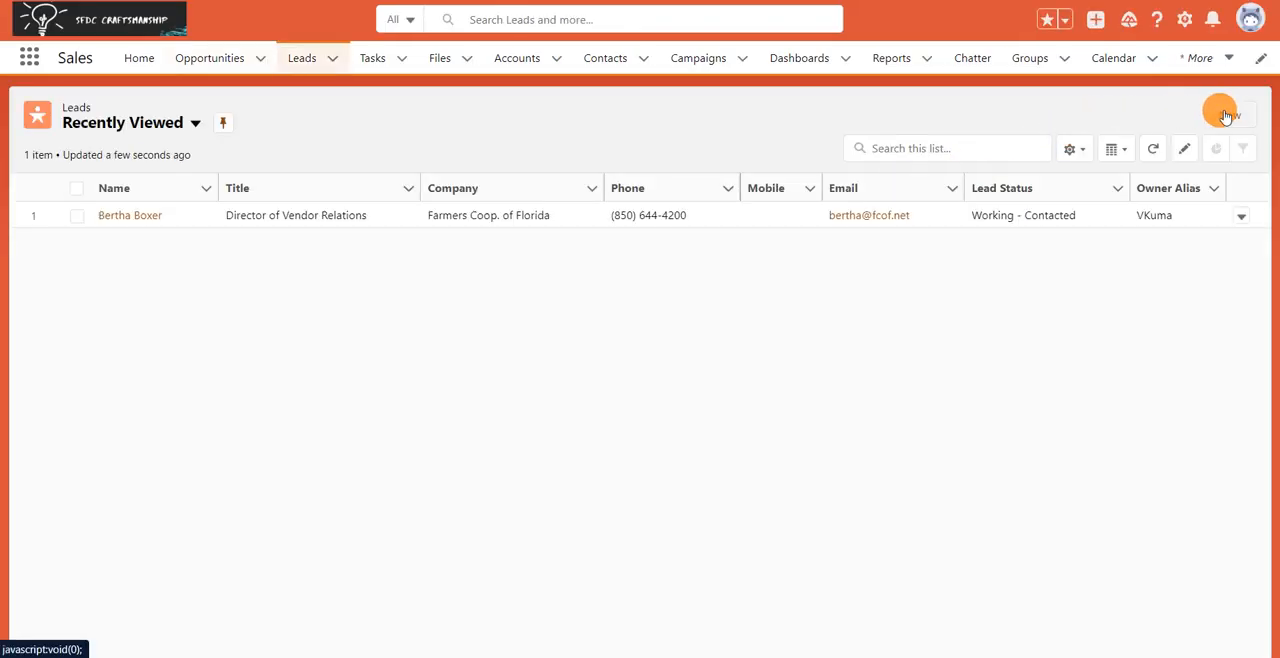
click(1226, 117)
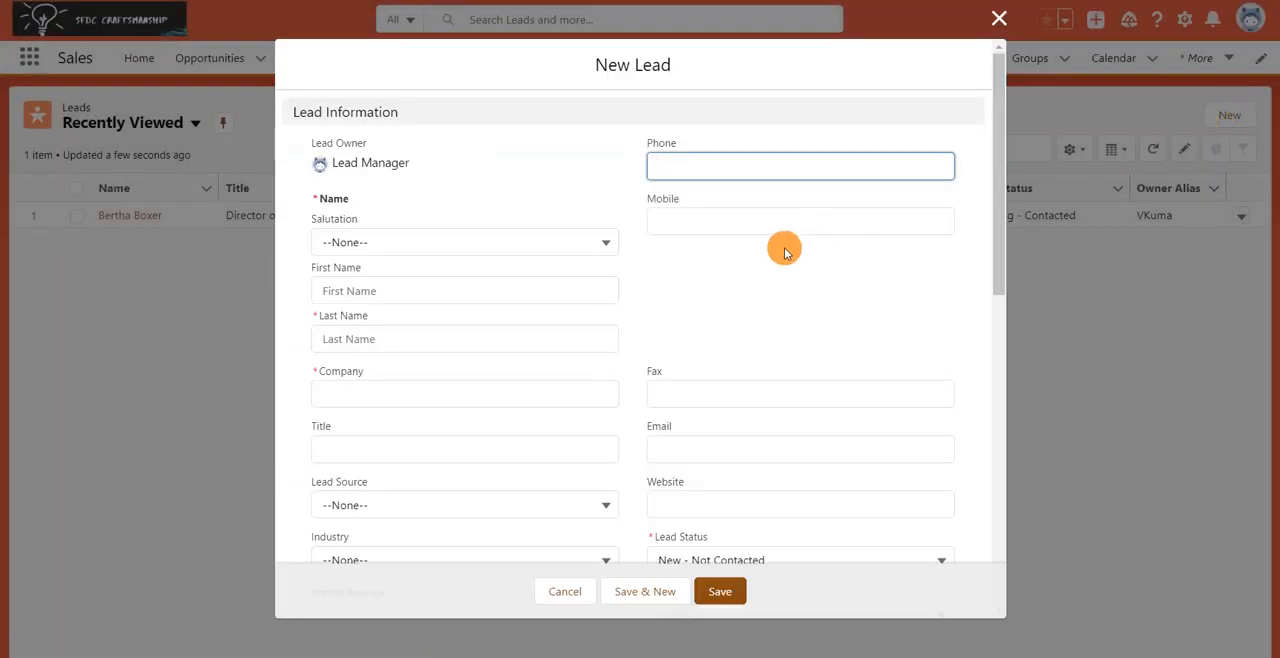
click(492, 336)
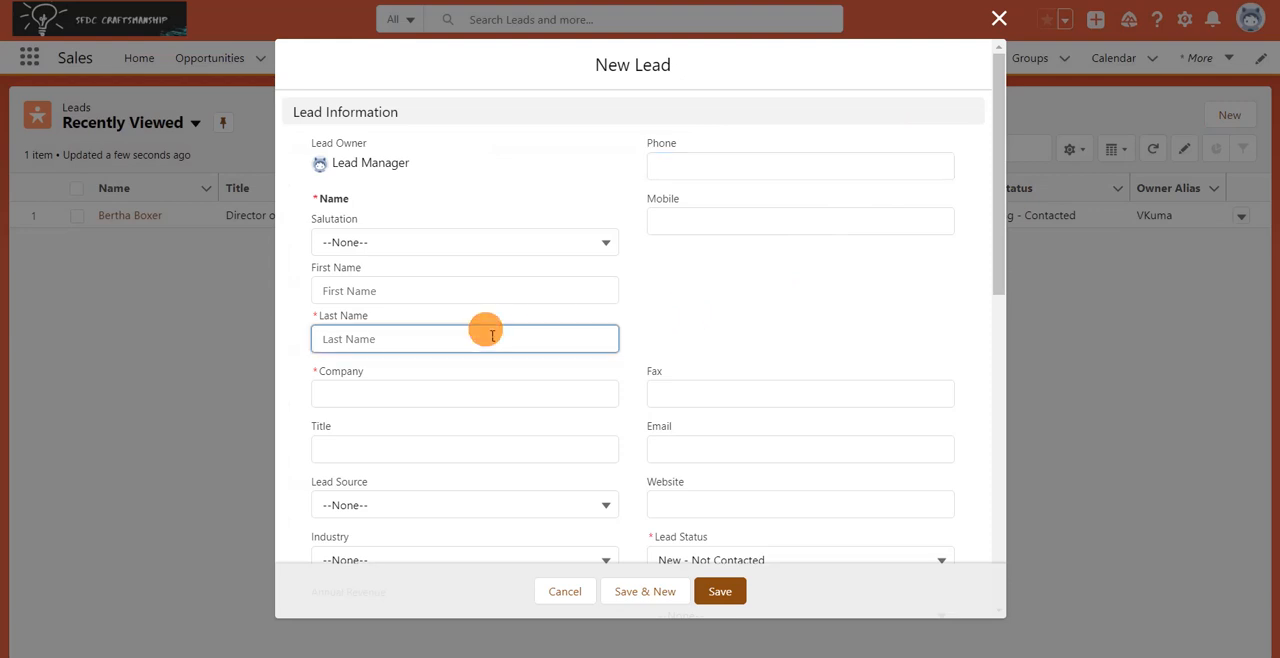
text(zLead)
double_click(492, 336)
key(ctrl+c)
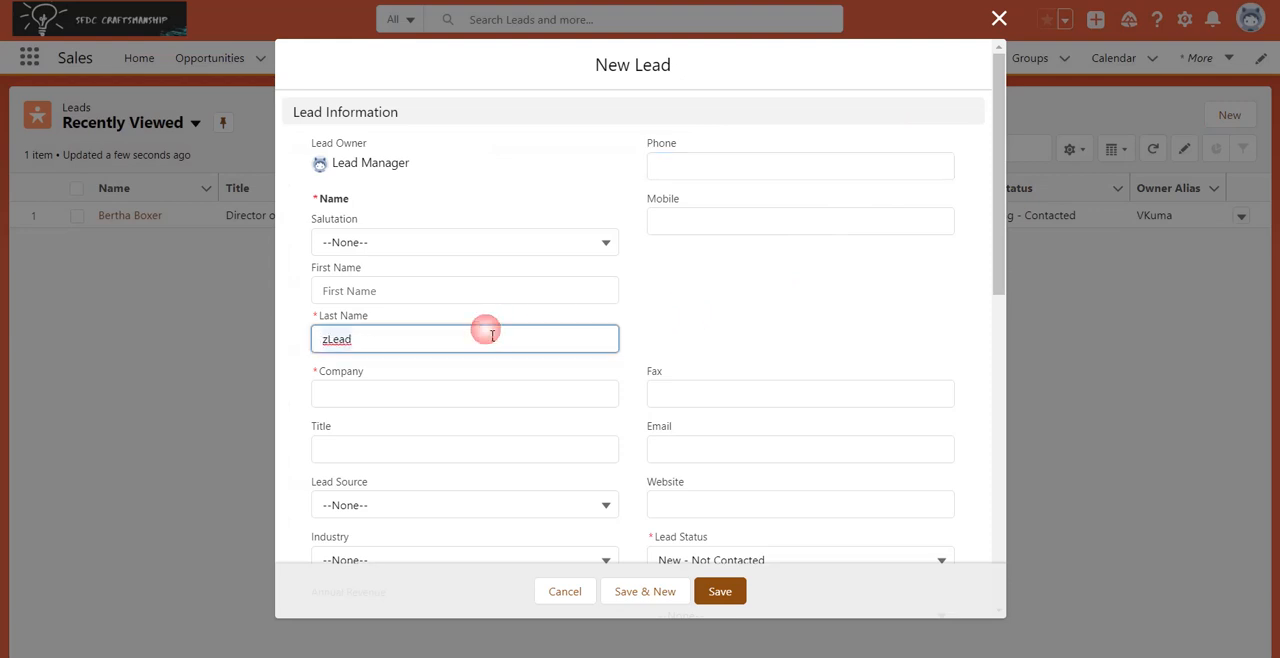
click(450, 405)
key(ctrl+v)
scroll(551, 446, down, 4)
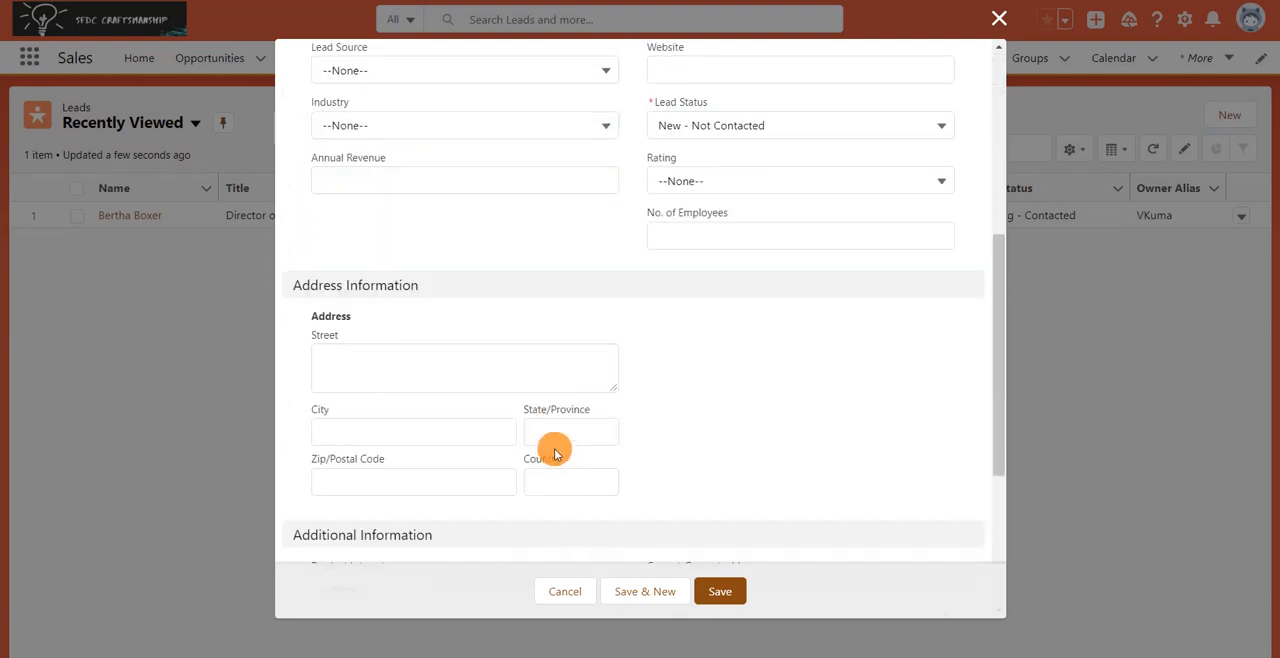
scroll(560, 426, up, 2)
click(720, 591)
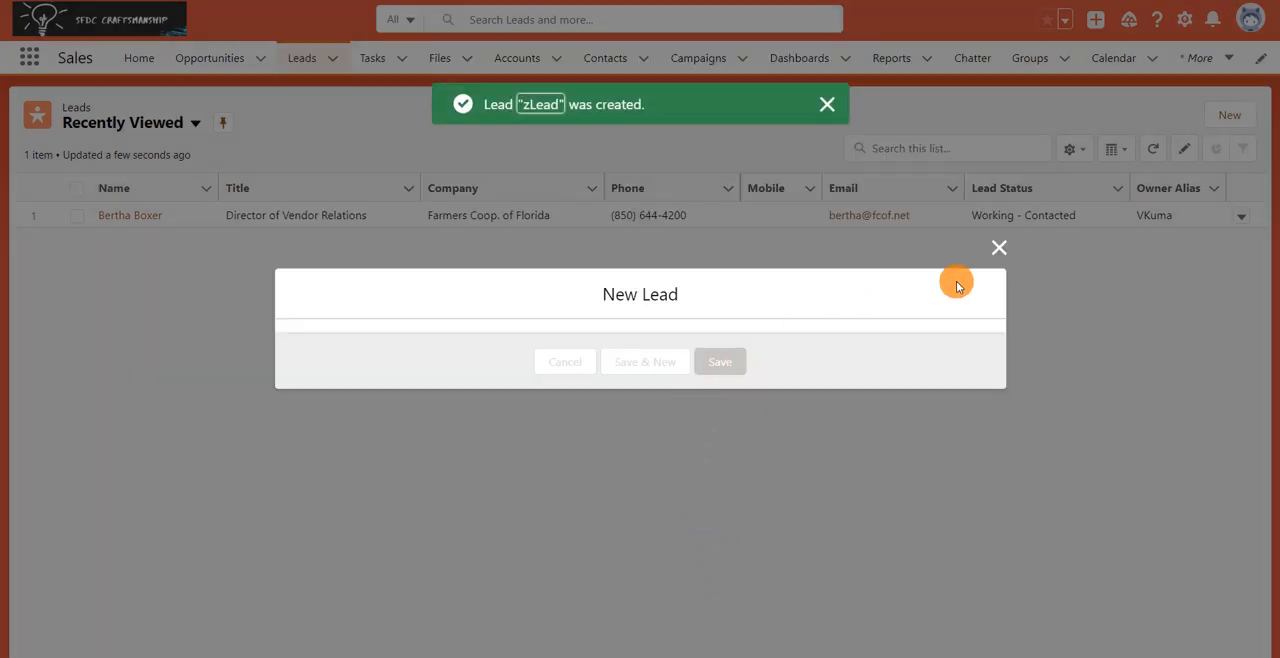
click(998, 248)
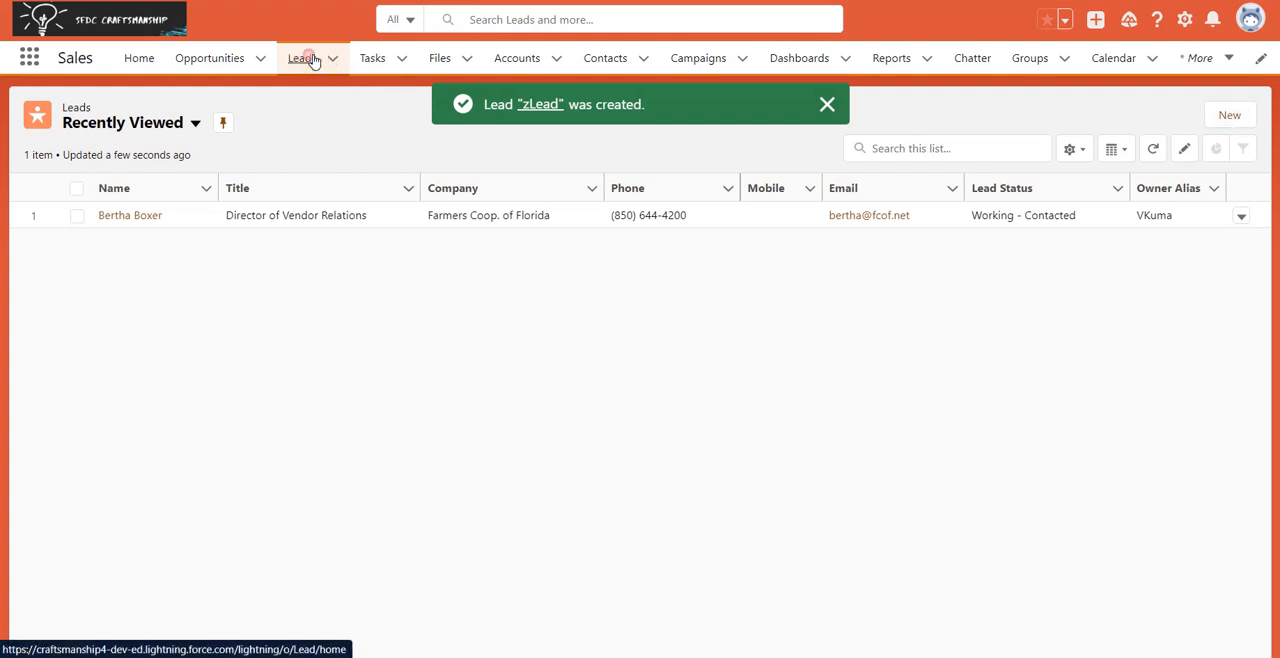
Reload the Leads list and view the details of the lead for Farmers Coop. of Florida.
click(312, 60)
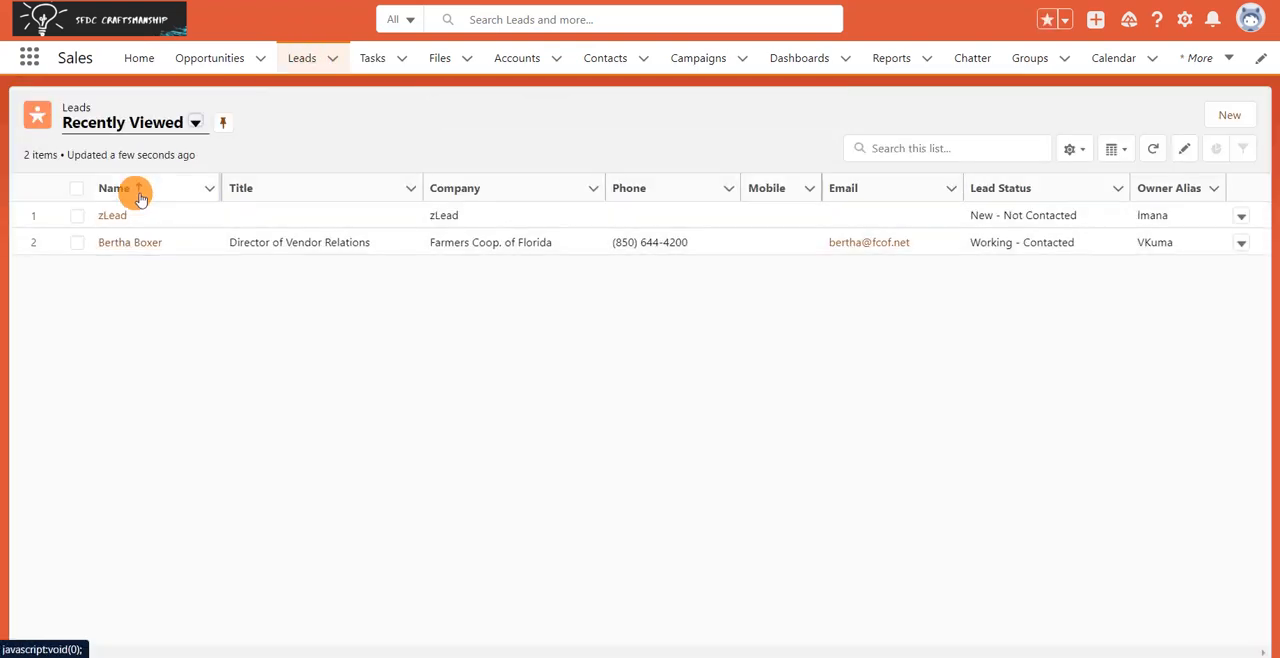
click(128, 242)
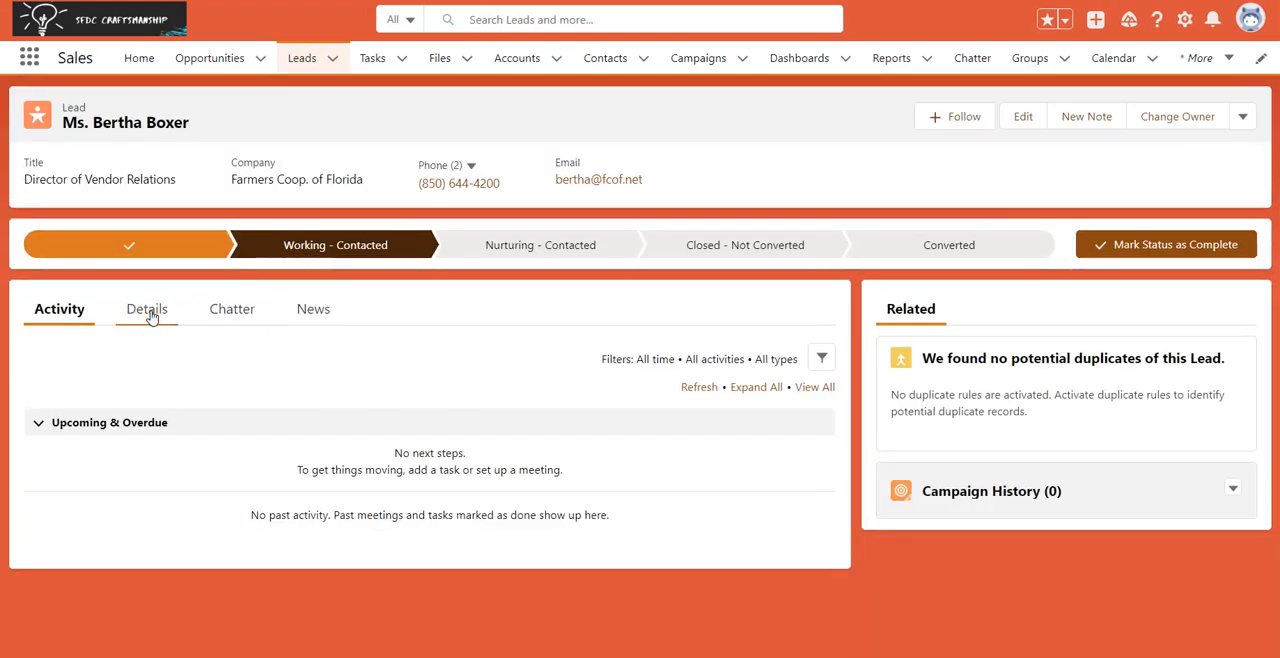
click(148, 312)
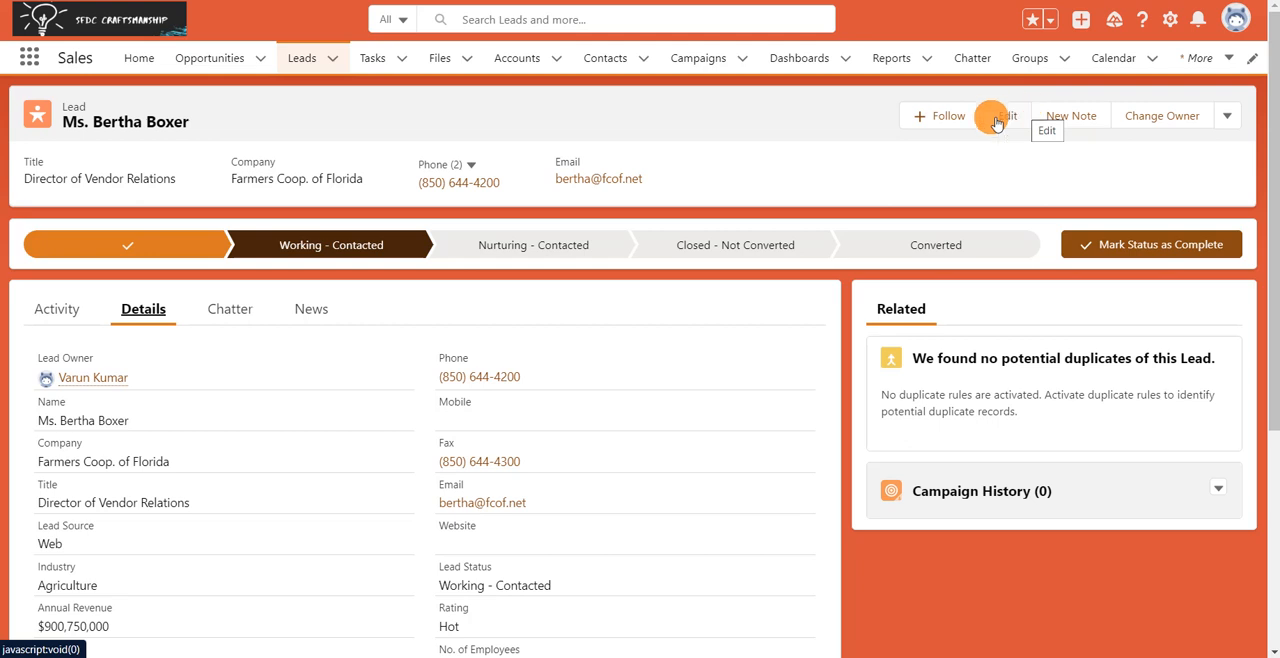
Switch back to the administrator's session, open Setup, search for "flow" and open the Flows page.
click(0, 152)
click(52, 107)
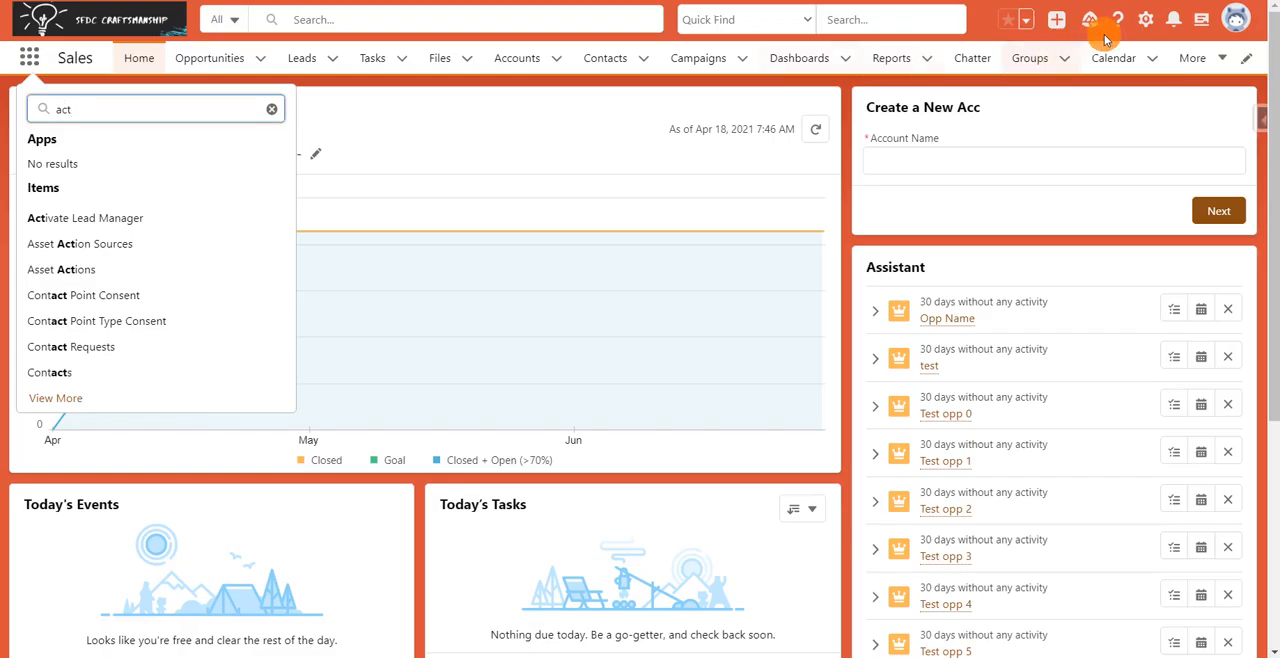
click(1145, 20)
click(1105, 72)
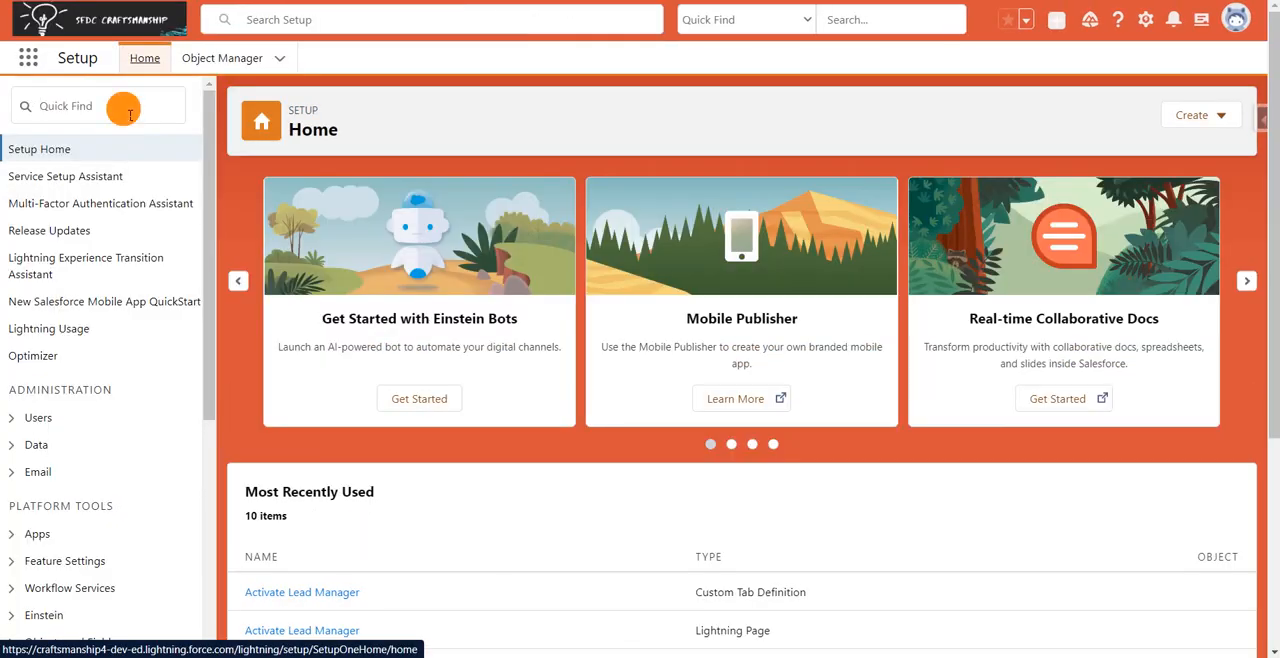
click(129, 112)
text(flow)
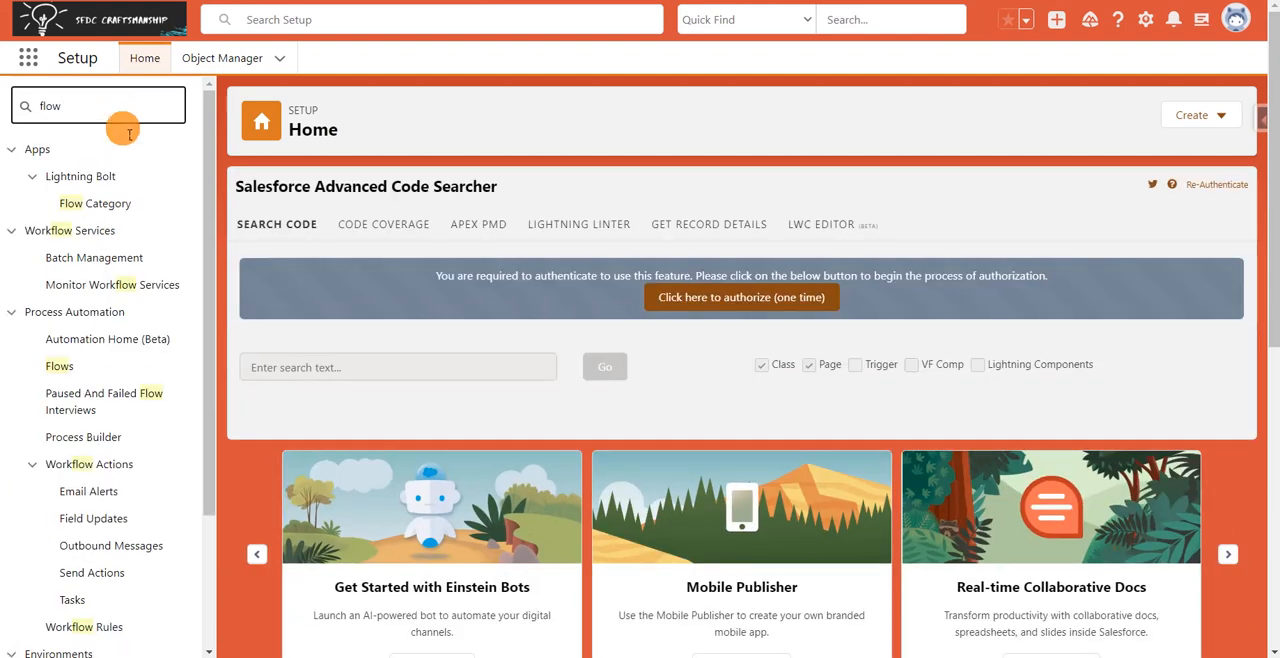
click(60, 371)
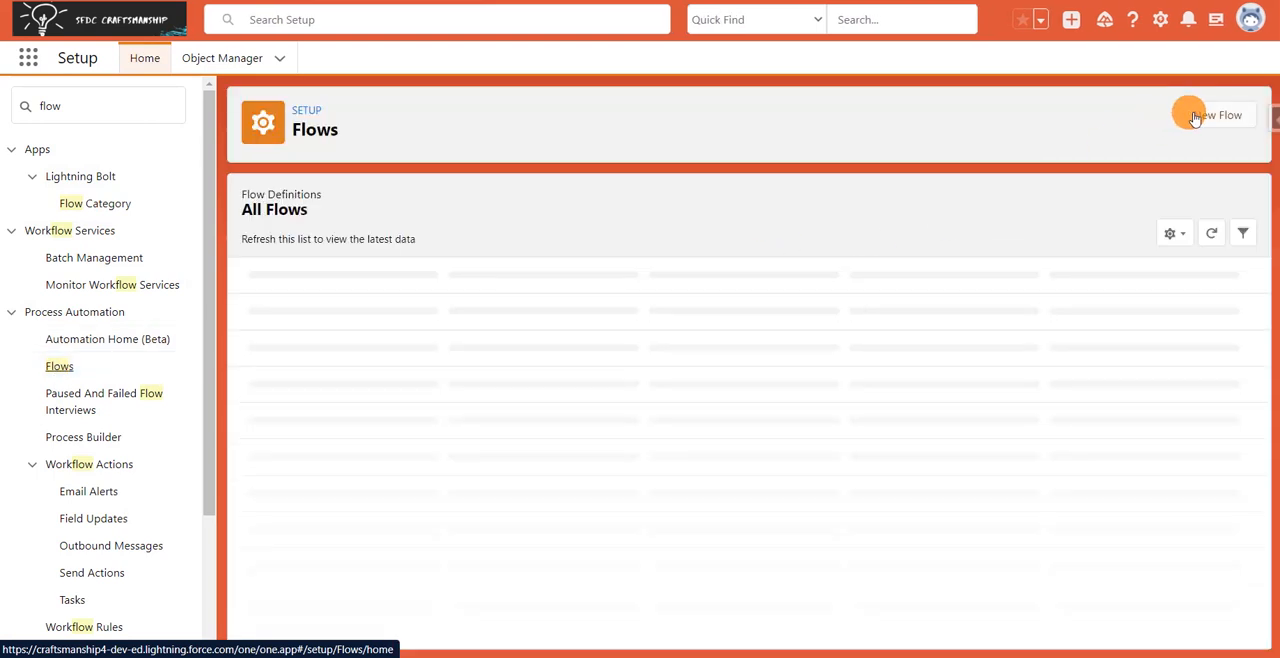
Start a new Screen Flow with the Auto-Layout canvas.
click(1184, 112)
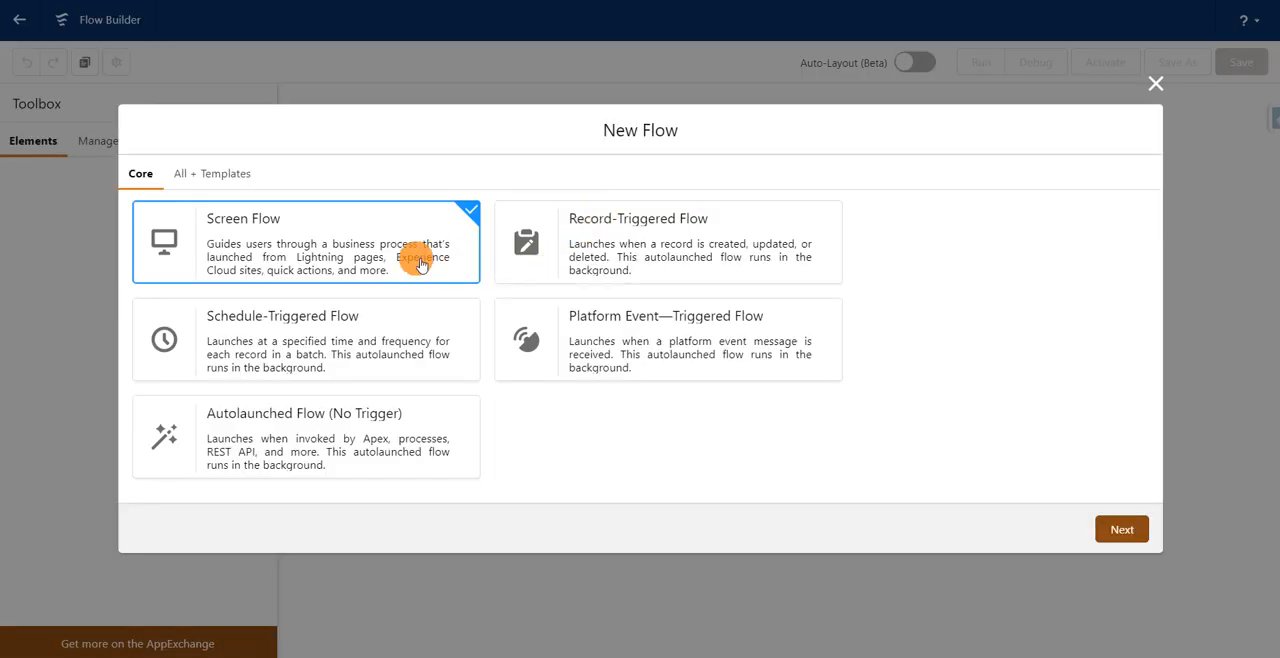
click(1121, 530)
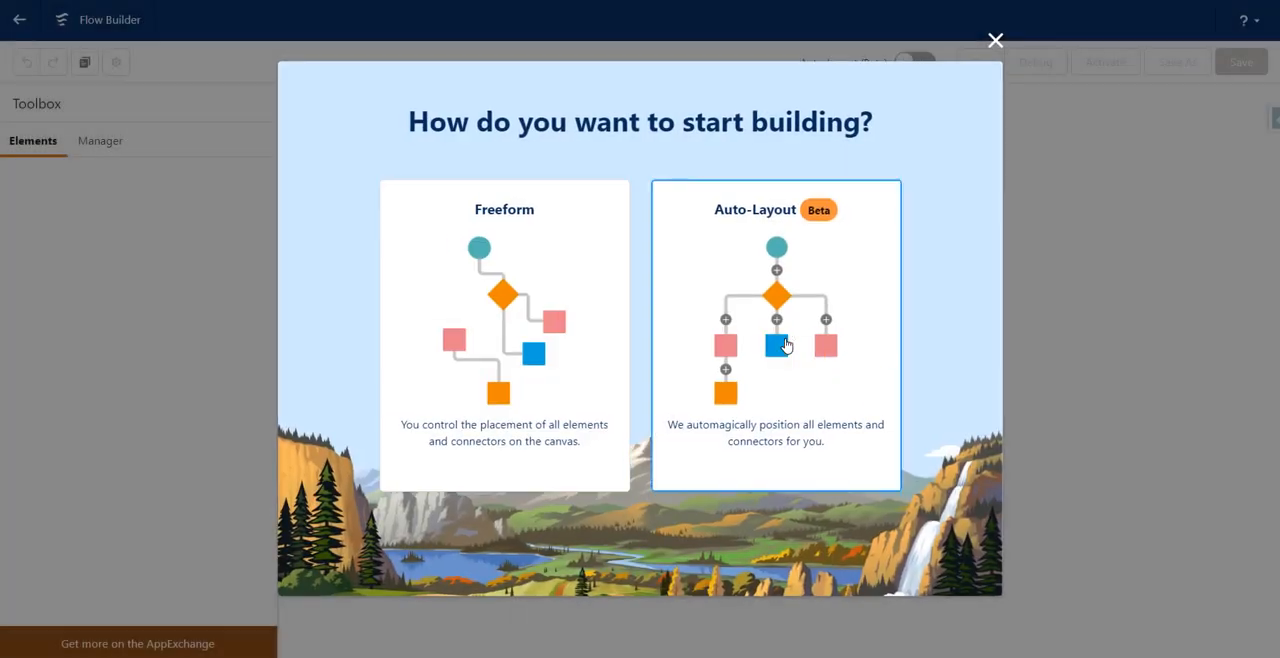
click(695, 311)
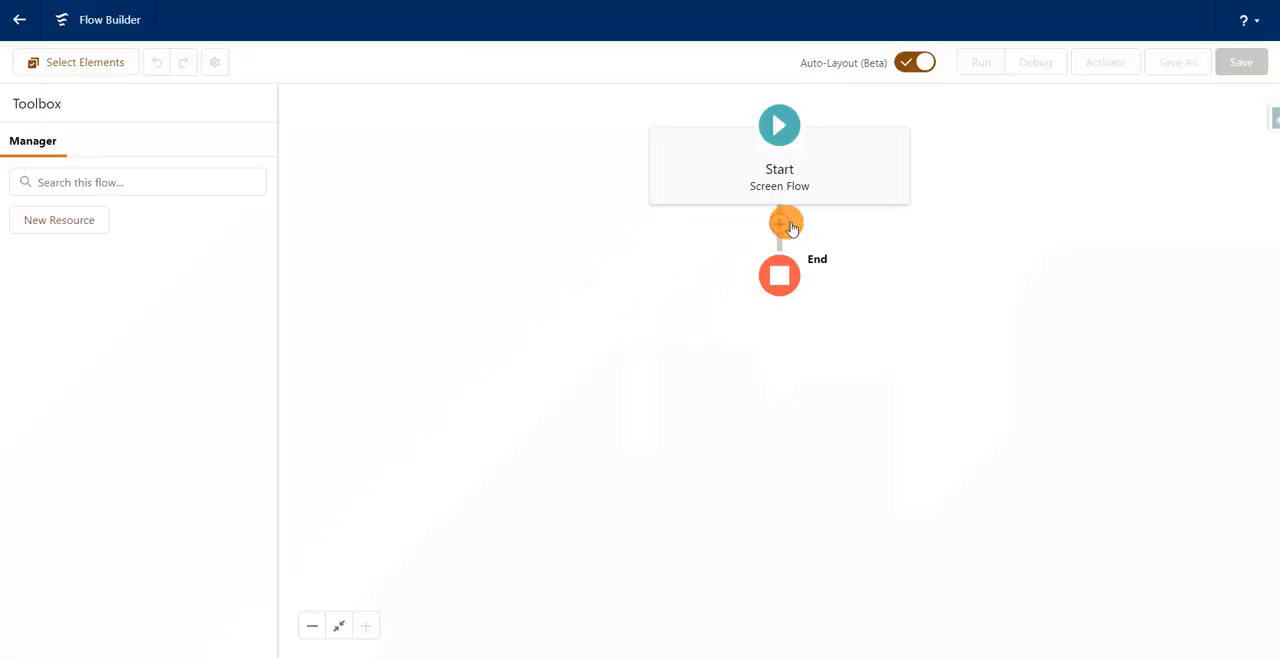
click(781, 224)
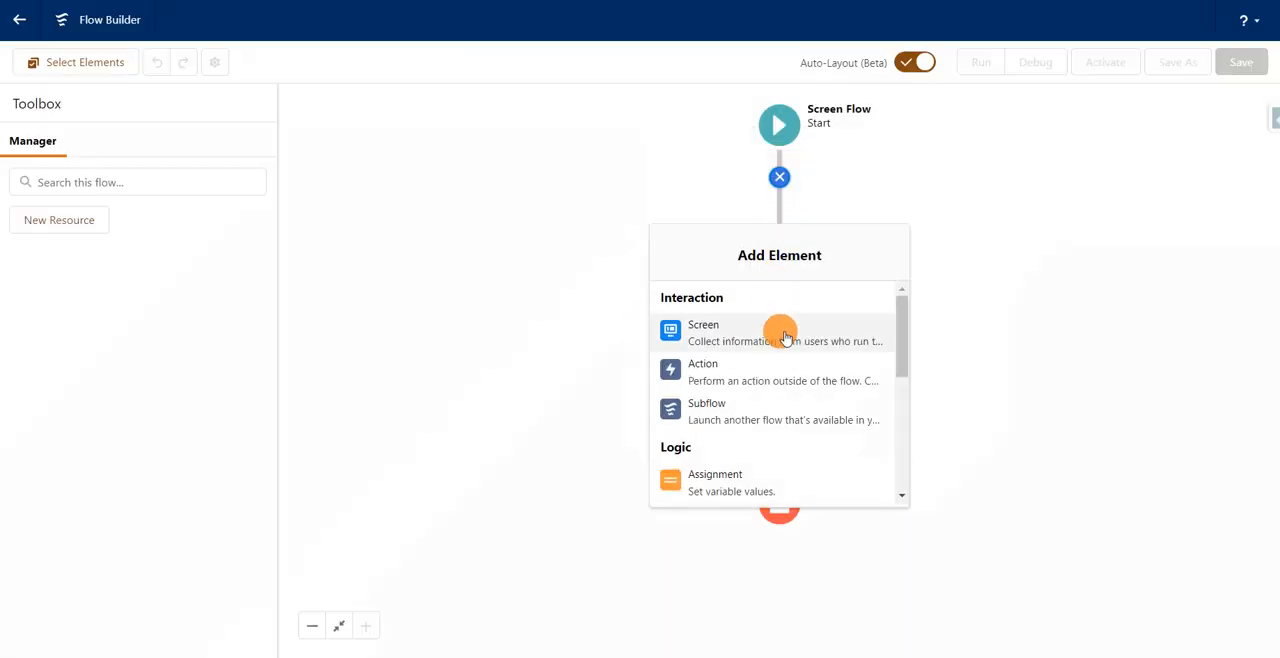
click(780, 330)
click(1143, 80)
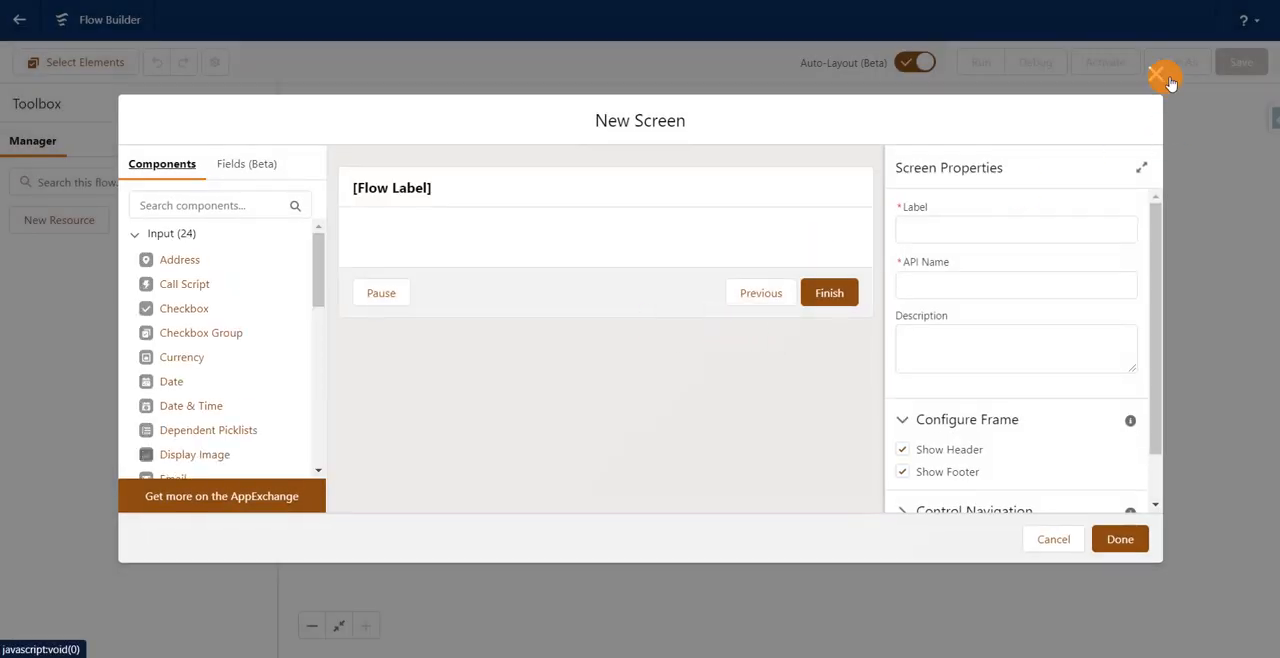
Add an Action element after Start, search for "dea" and choose Deactivate Session-Based Permission Set.
click(780, 178)
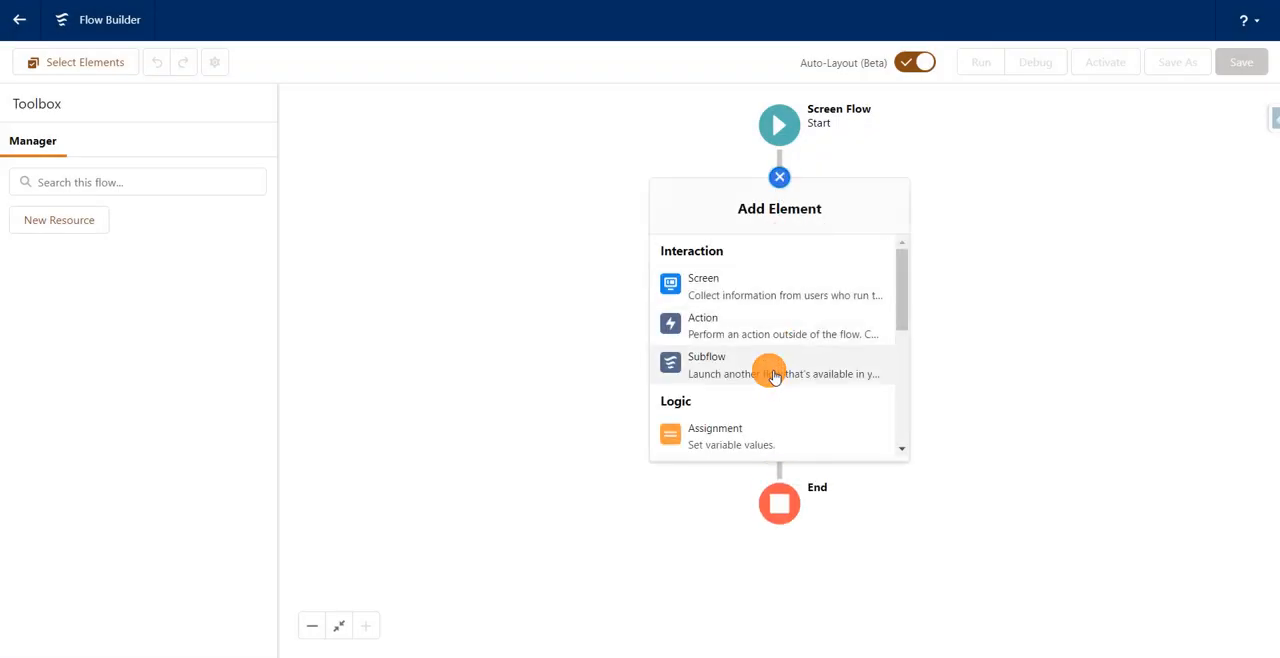
click(773, 344)
click(648, 158)
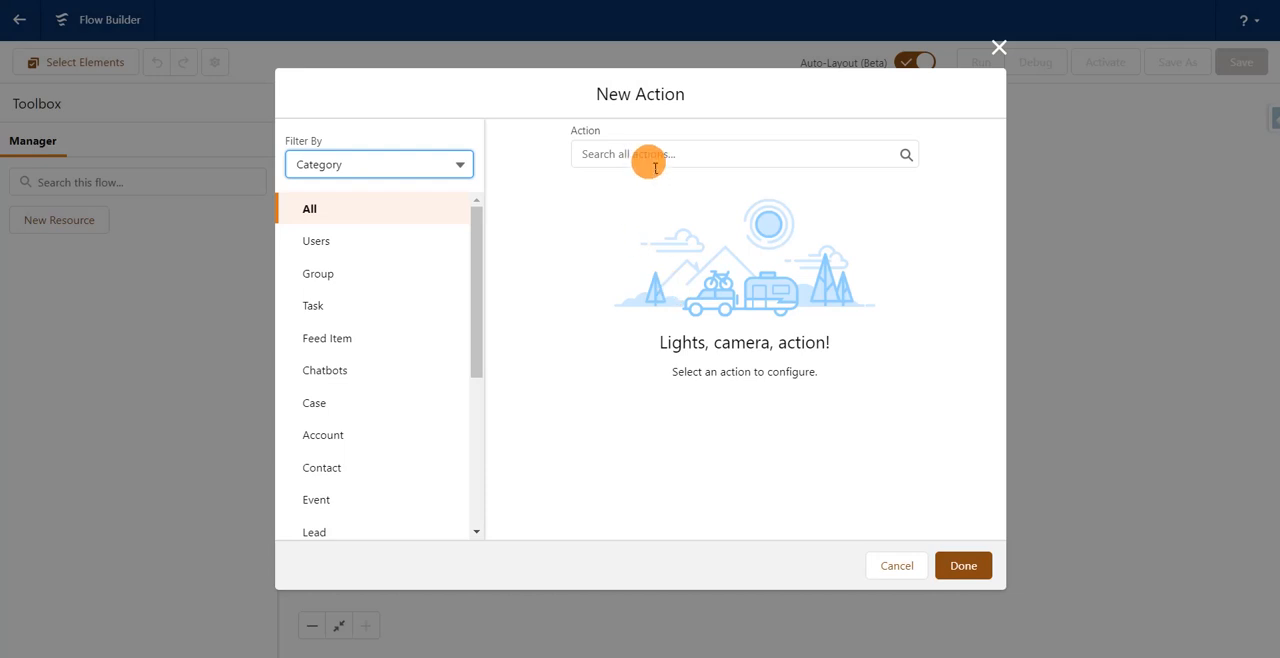
text(dea)
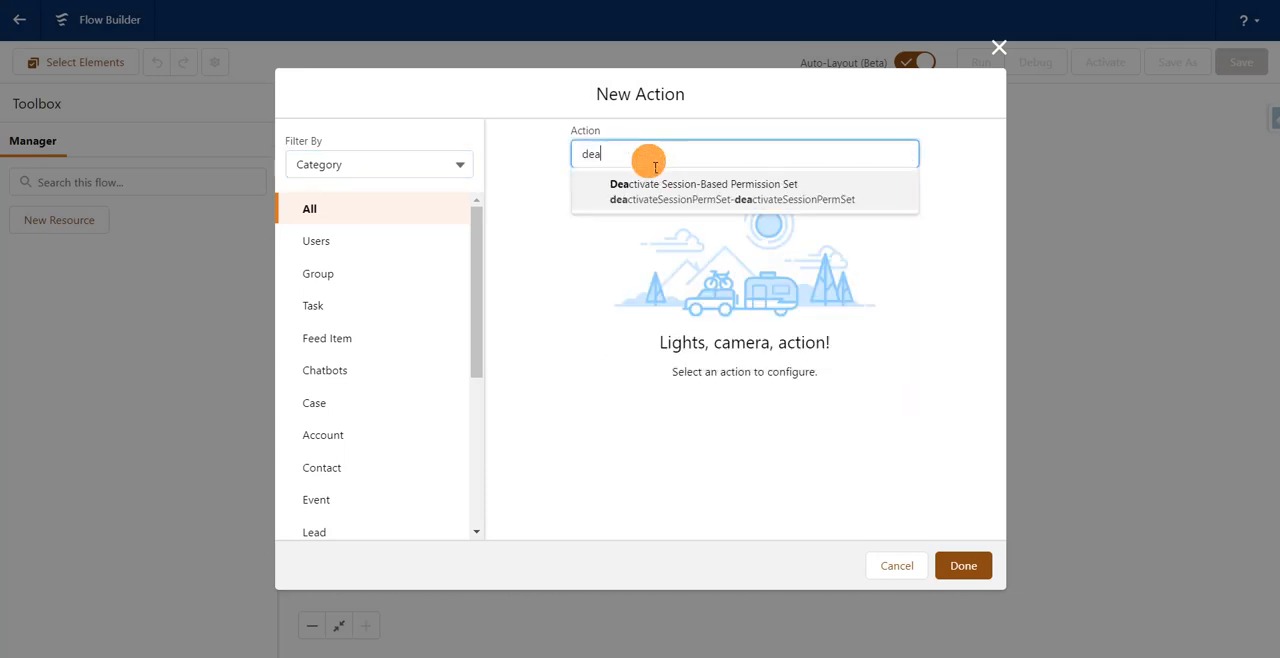
click(658, 190)
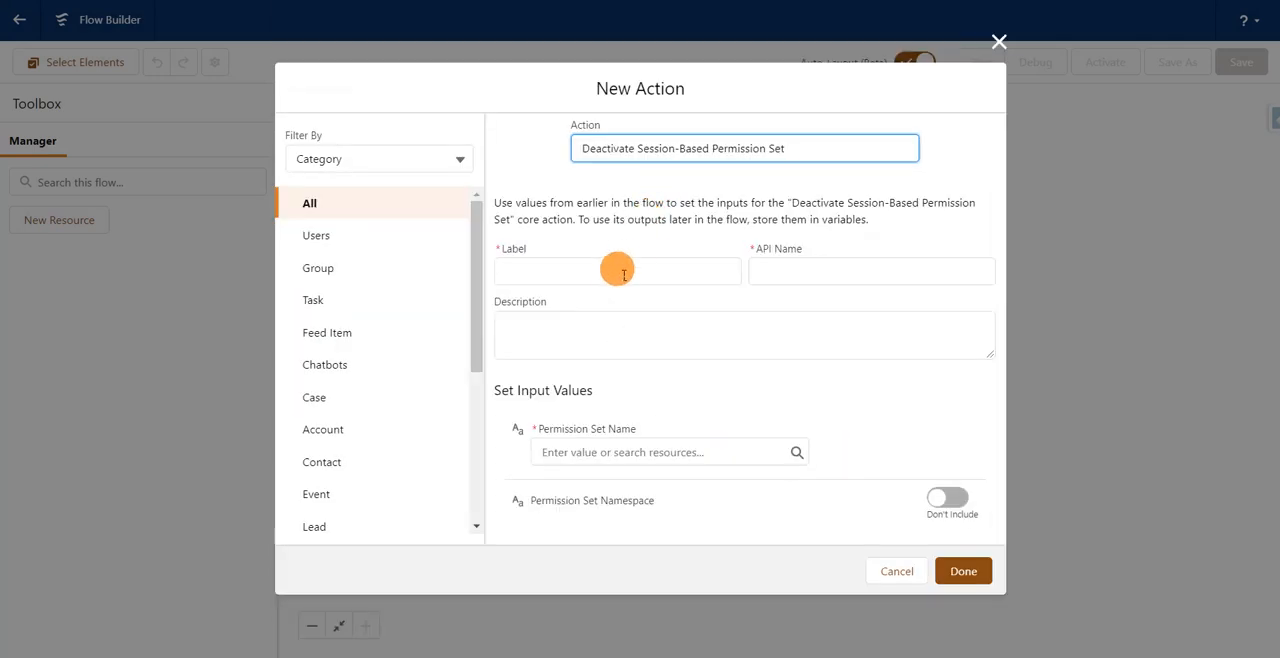
Label the new action Deactivate Lead Manager and let its API name fill in from the label.
click(616, 272)
text(Deactive)
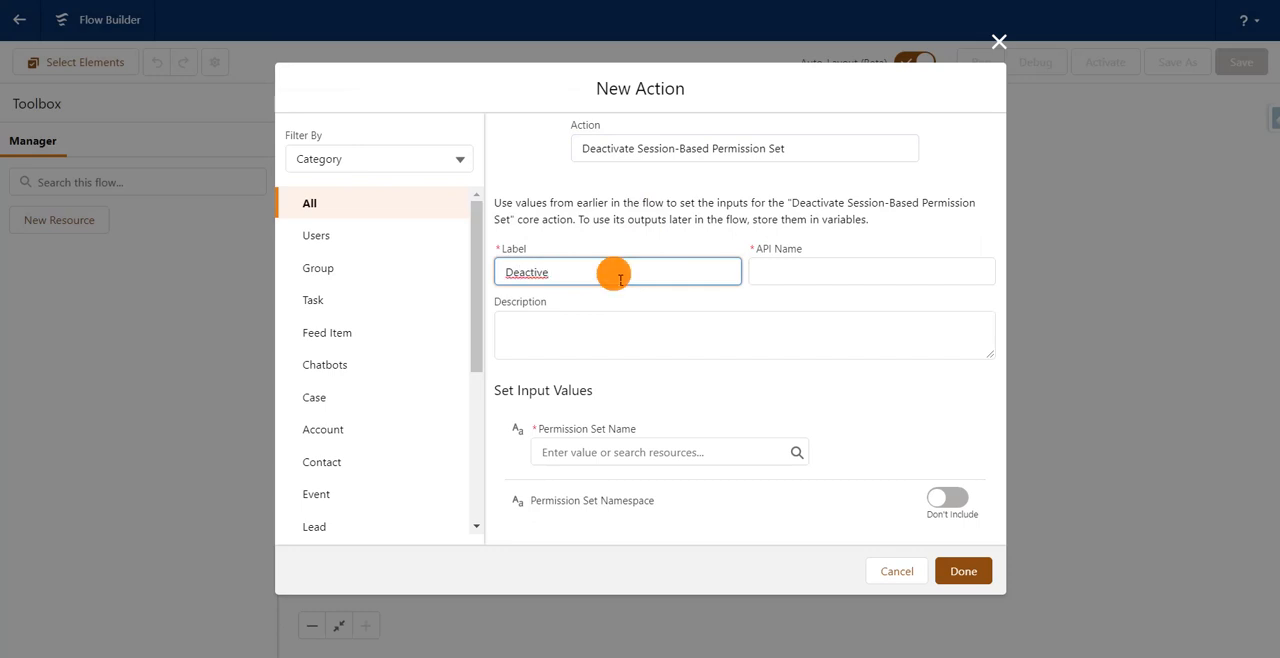
key(BackSpace)
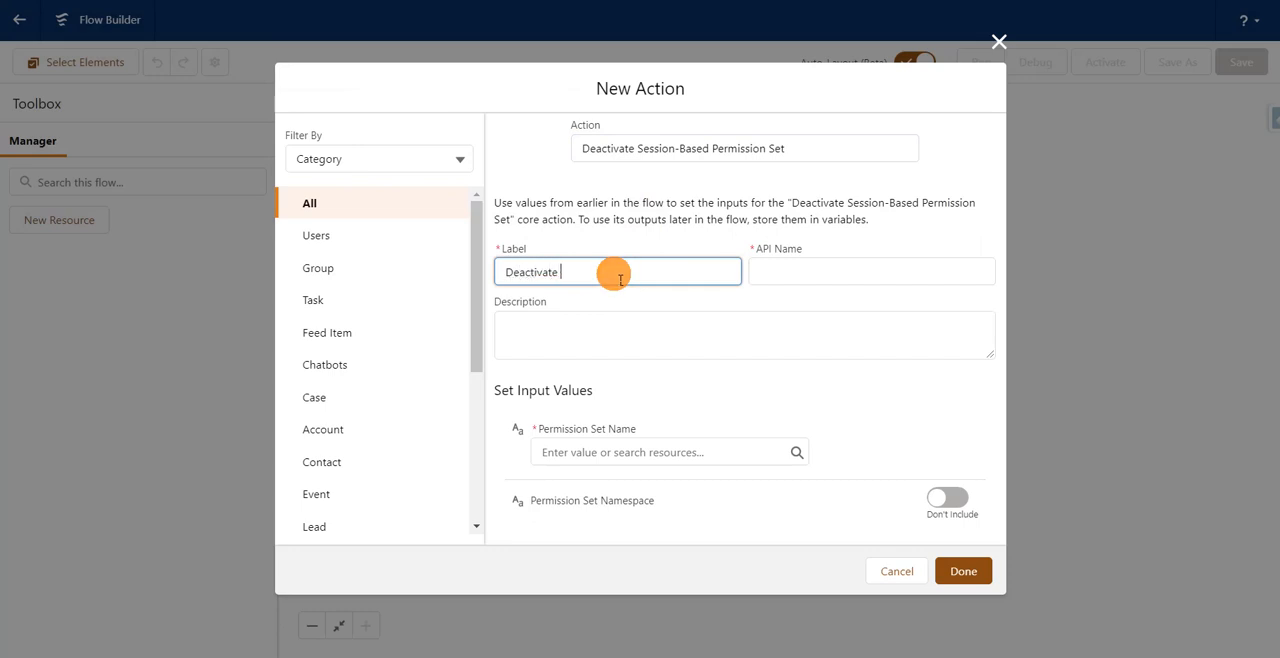
text(ate Lead Manager)
click(660, 232)
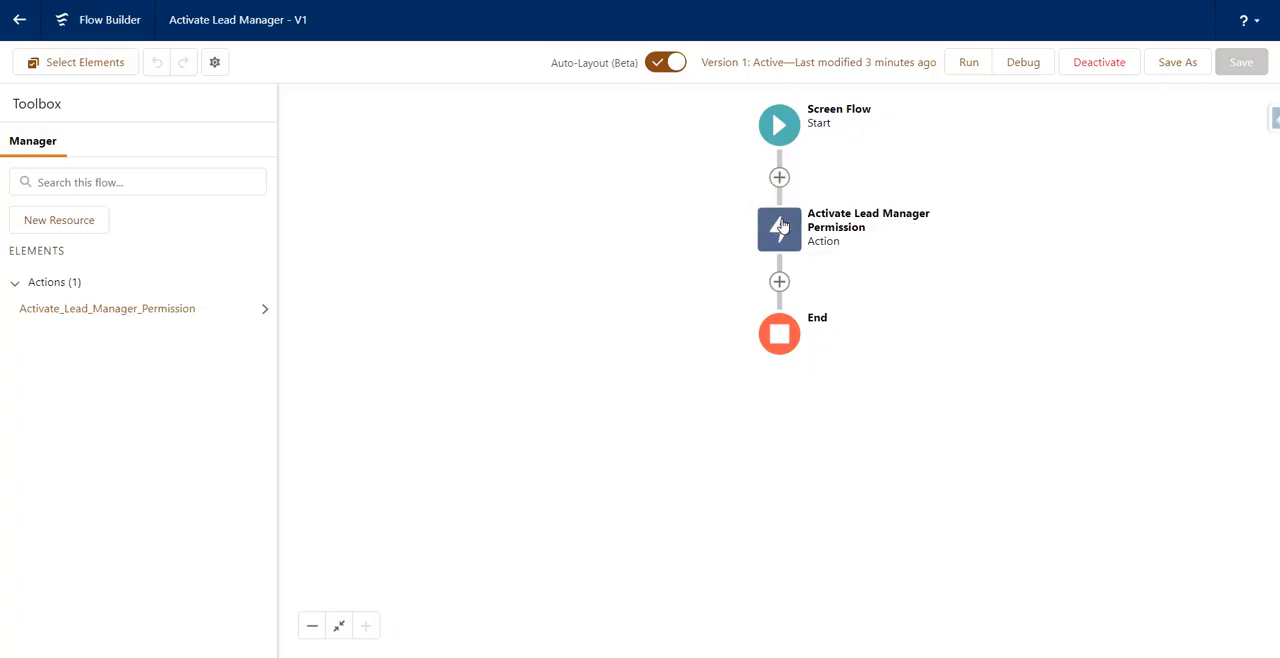
Copy Lead_Manager_Permission from the Activate Lead Manager flow's action into the deactivation action's permission set name and finish the action.
click(774, 220)
click(771, 457)
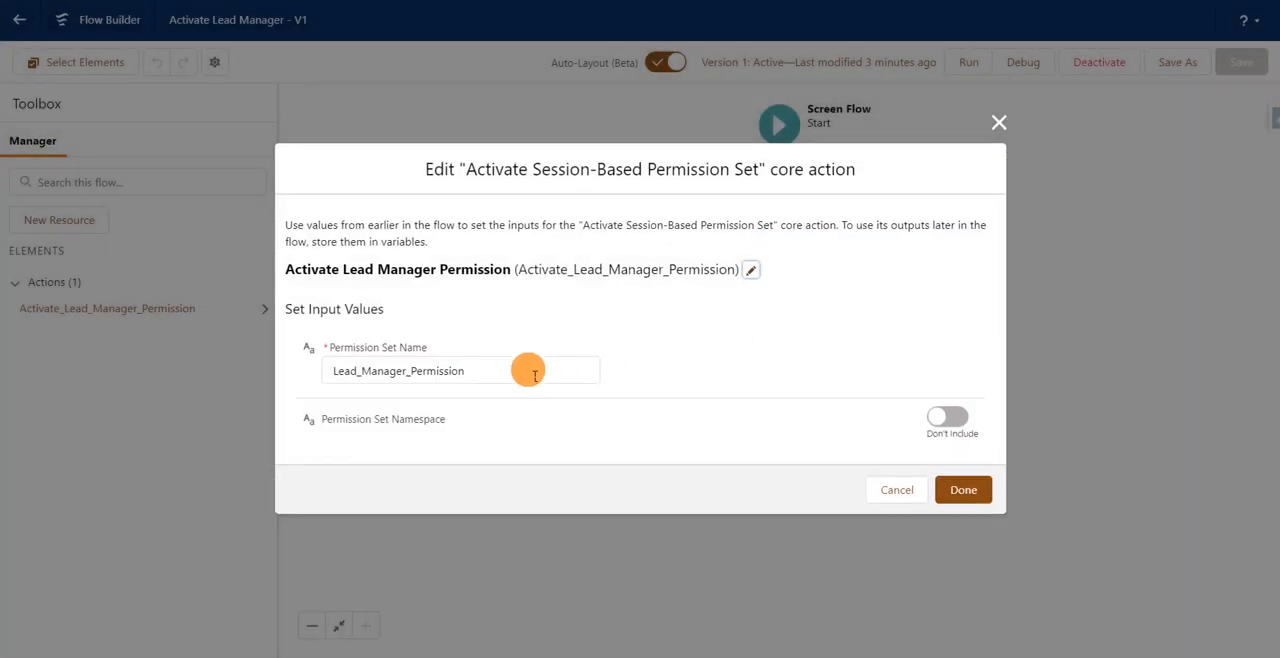
click(528, 371)
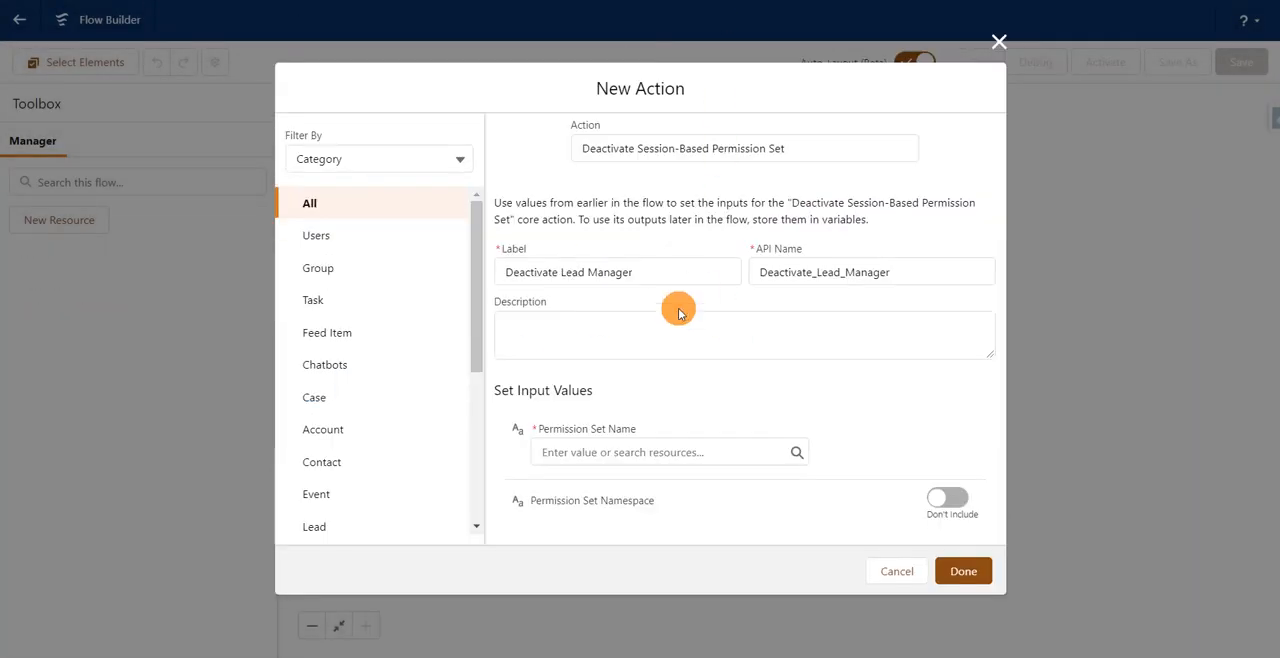
click(632, 457)
text(Lead_Manager_Permission)
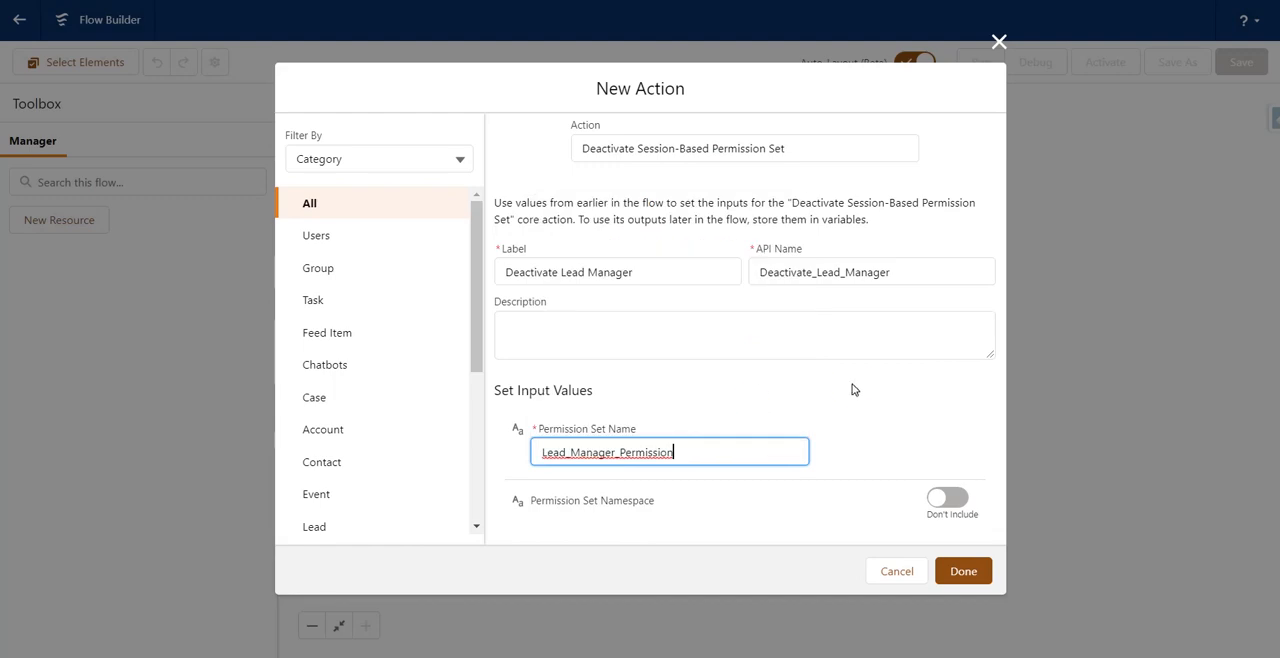
click(853, 387)
click(974, 561)
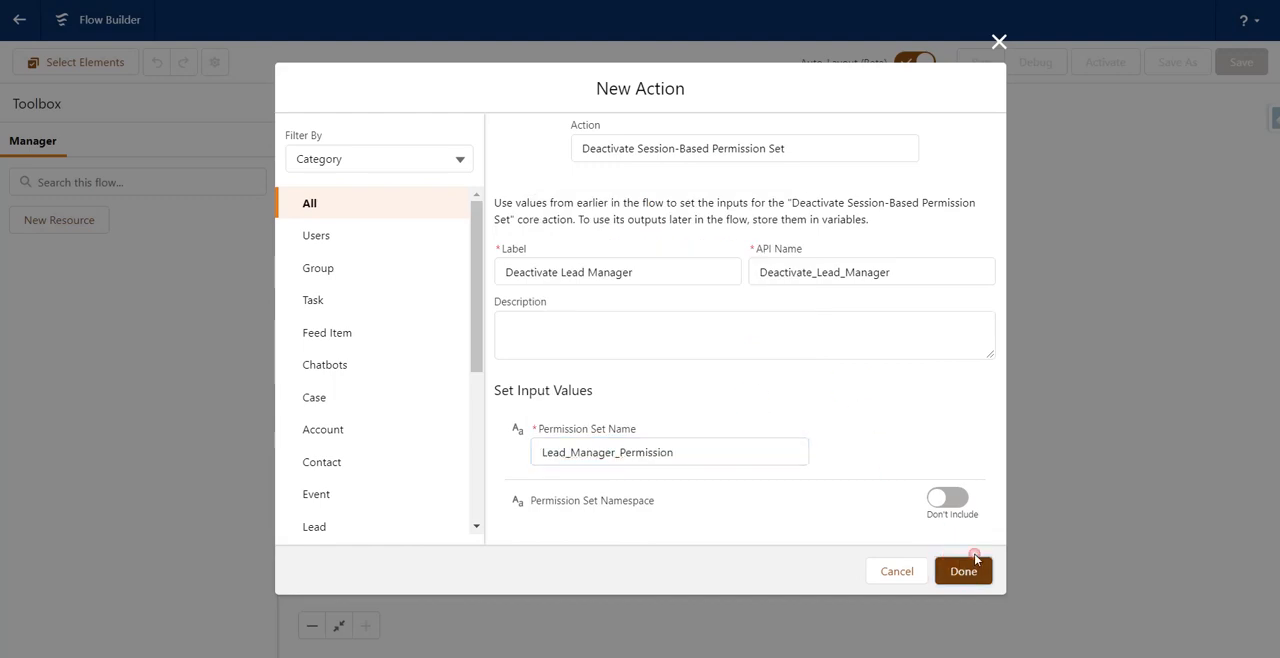
Save the flow with the label Deactivate Lead Manager.
click(1241, 62)
text(D)
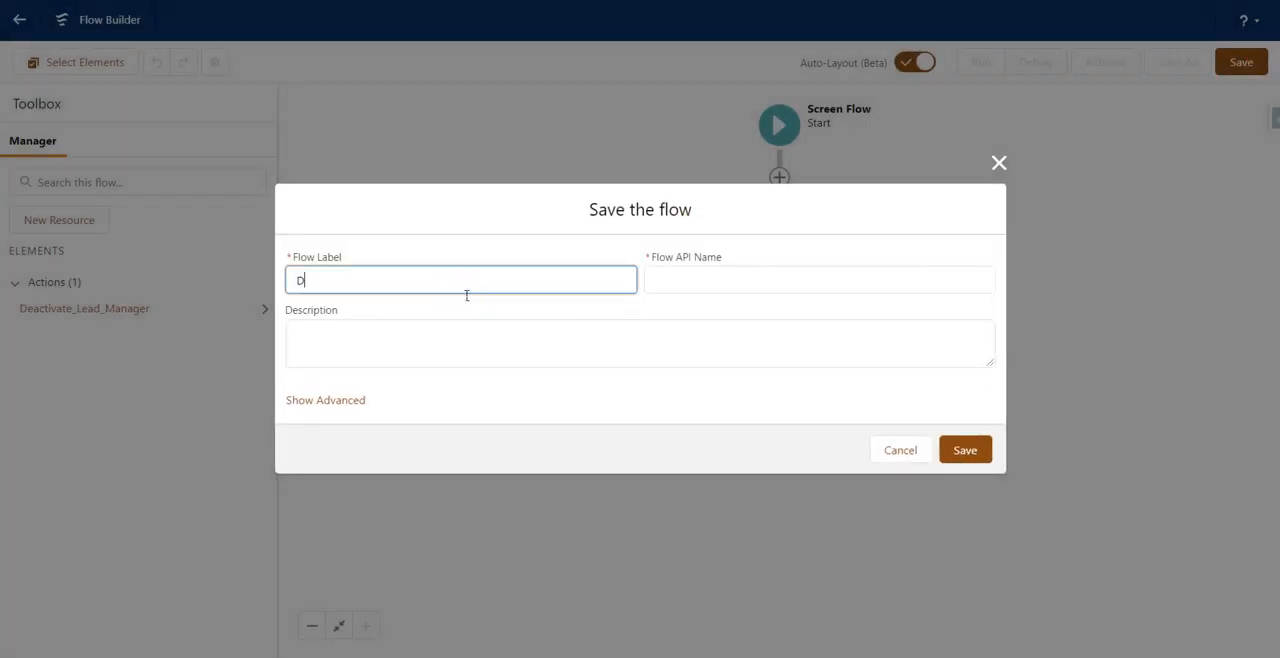
click(466, 295)
text(eactivate Lead Manager)
click(790, 440)
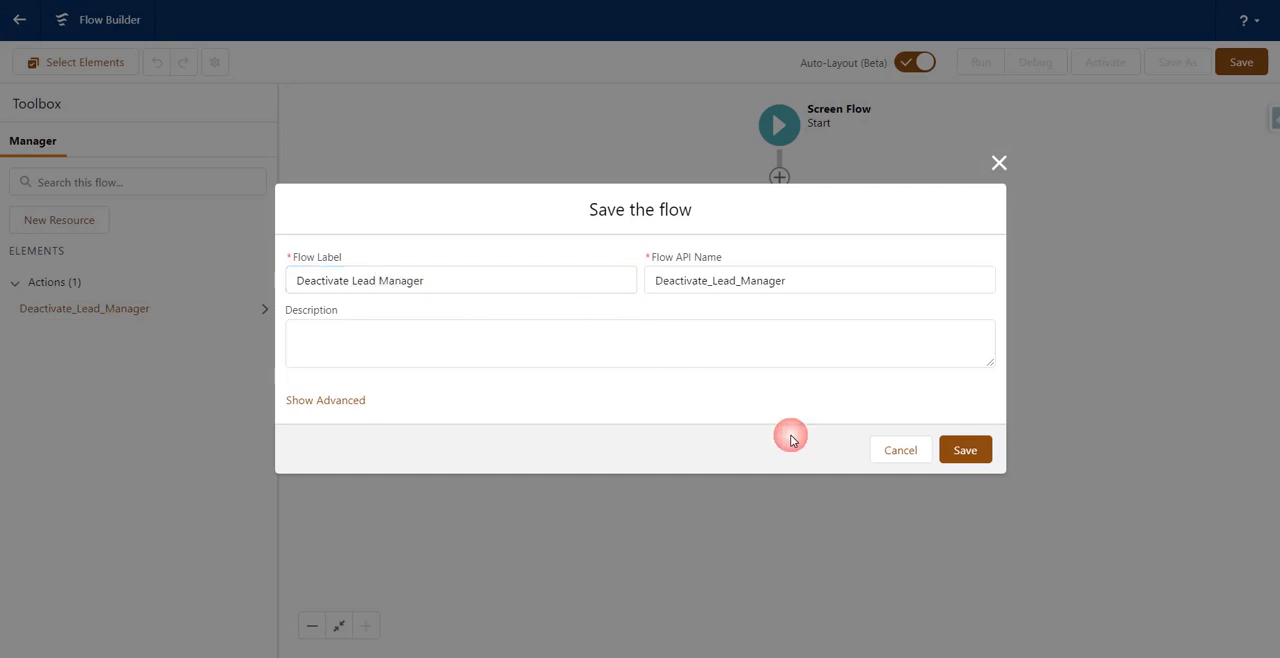
click(966, 452)
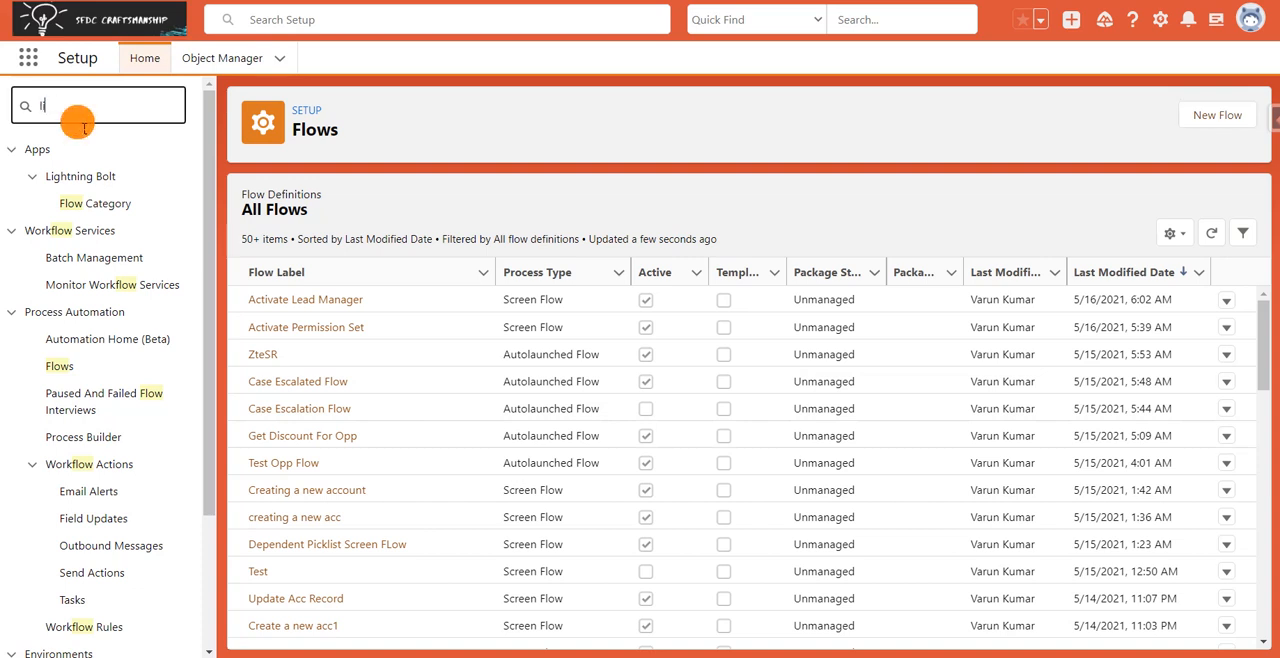
Search Setup for "lightning a", open Lightning App Builder and start a new Lightning page of the App Page type.
text(ightning a)
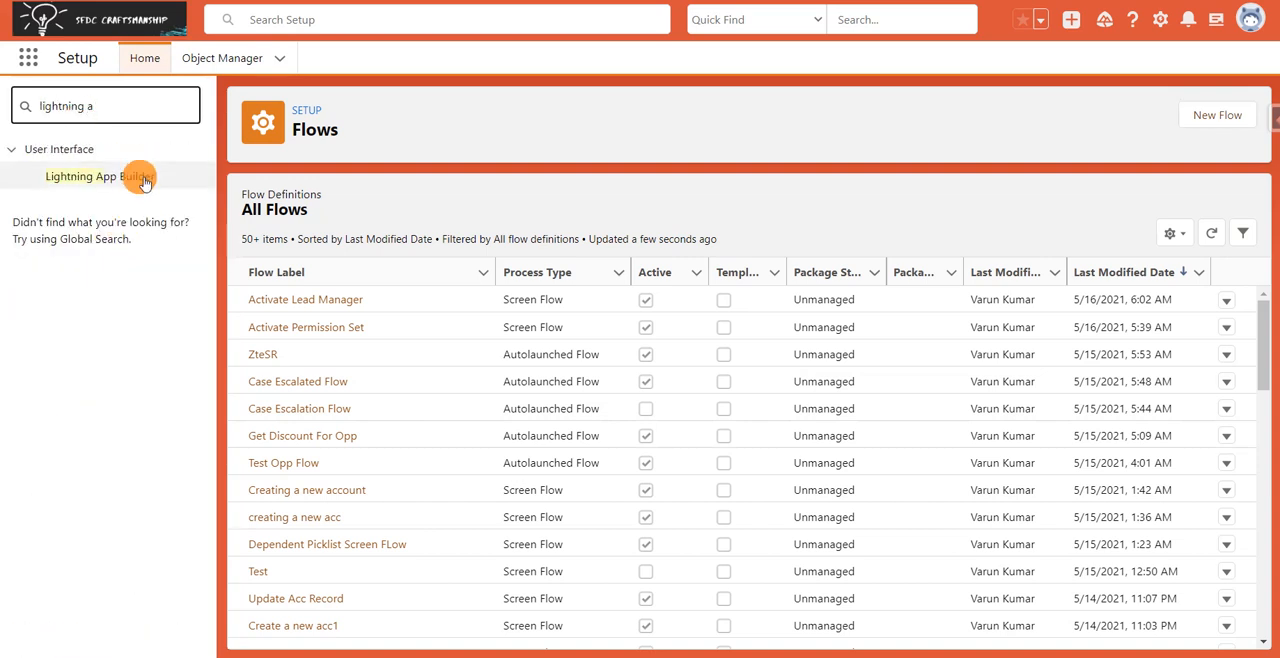
click(141, 177)
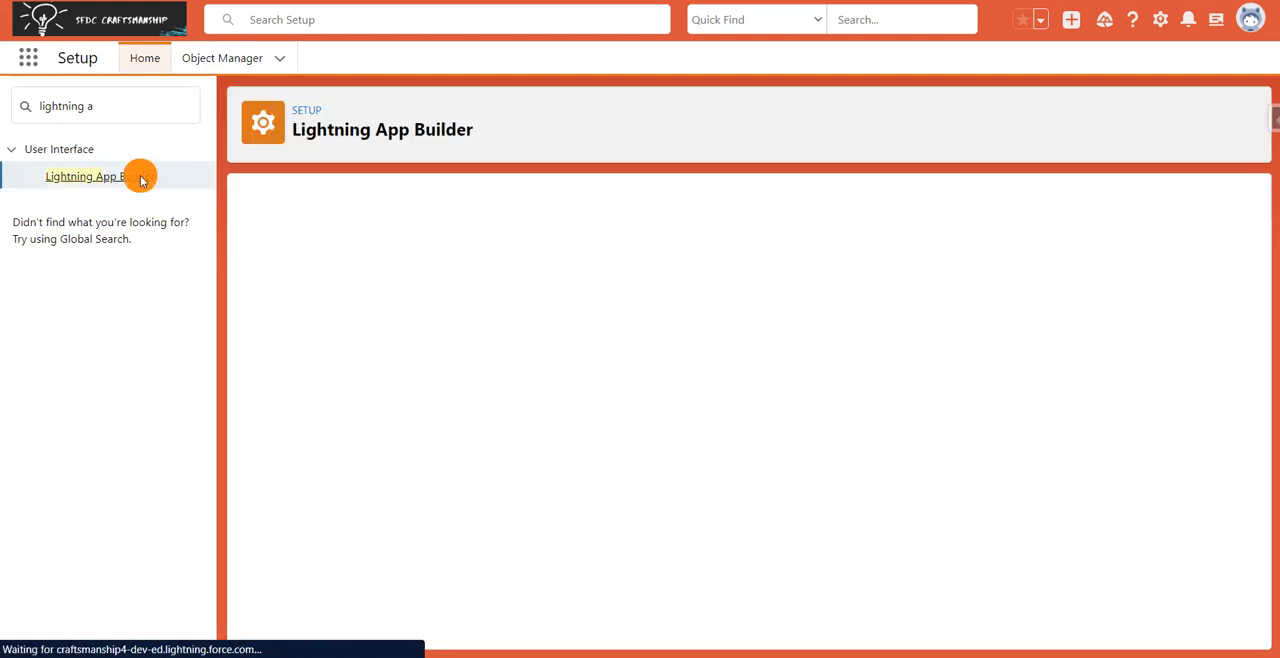
click(572, 287)
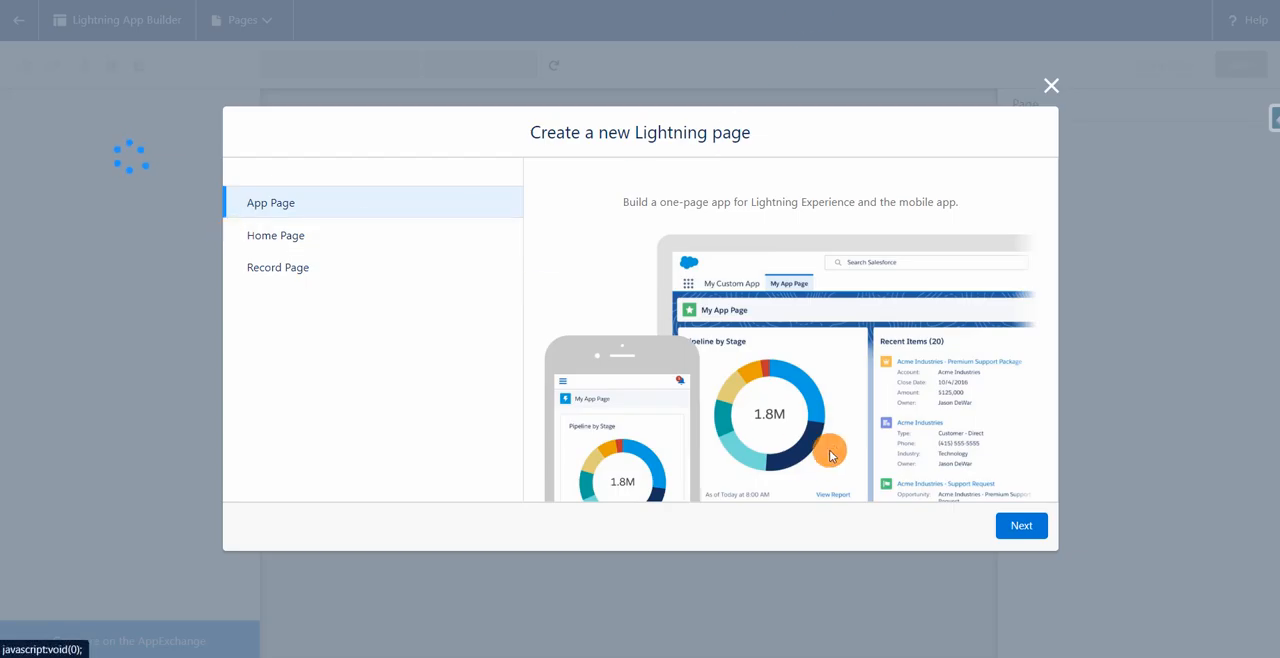
click(1019, 525)
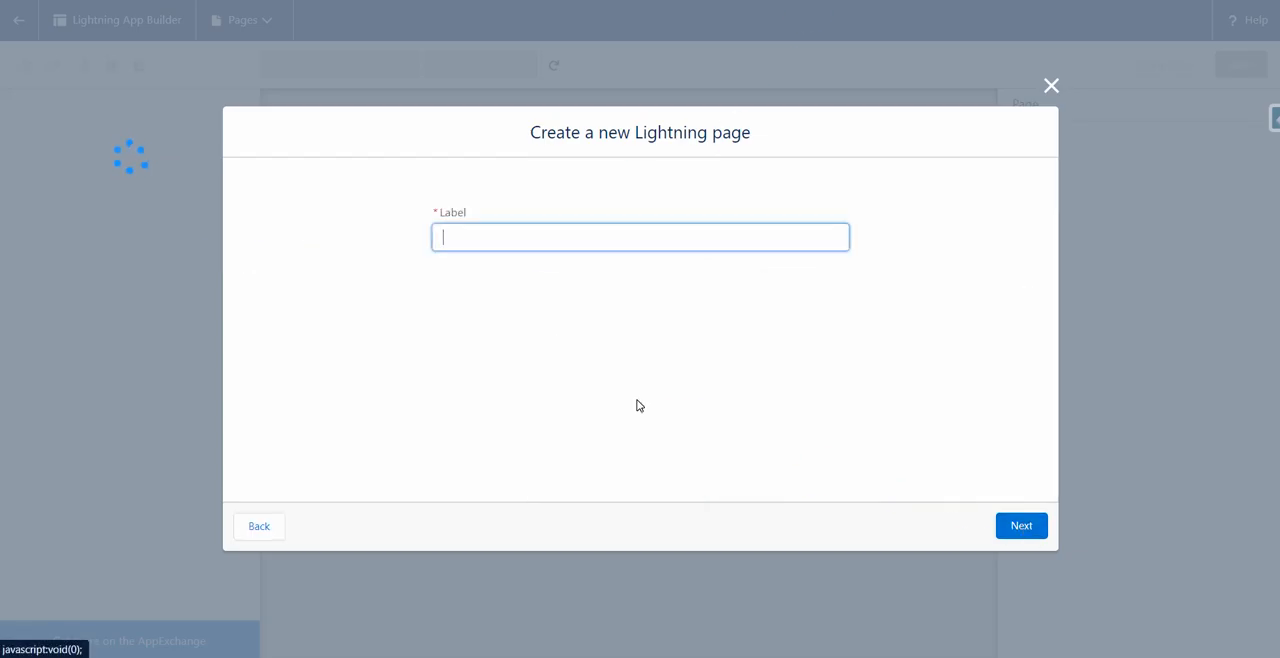
Label the new app page Deactivate Lead Manager and create it with the One Region template.
click(552, 251)
text(Deactivate)
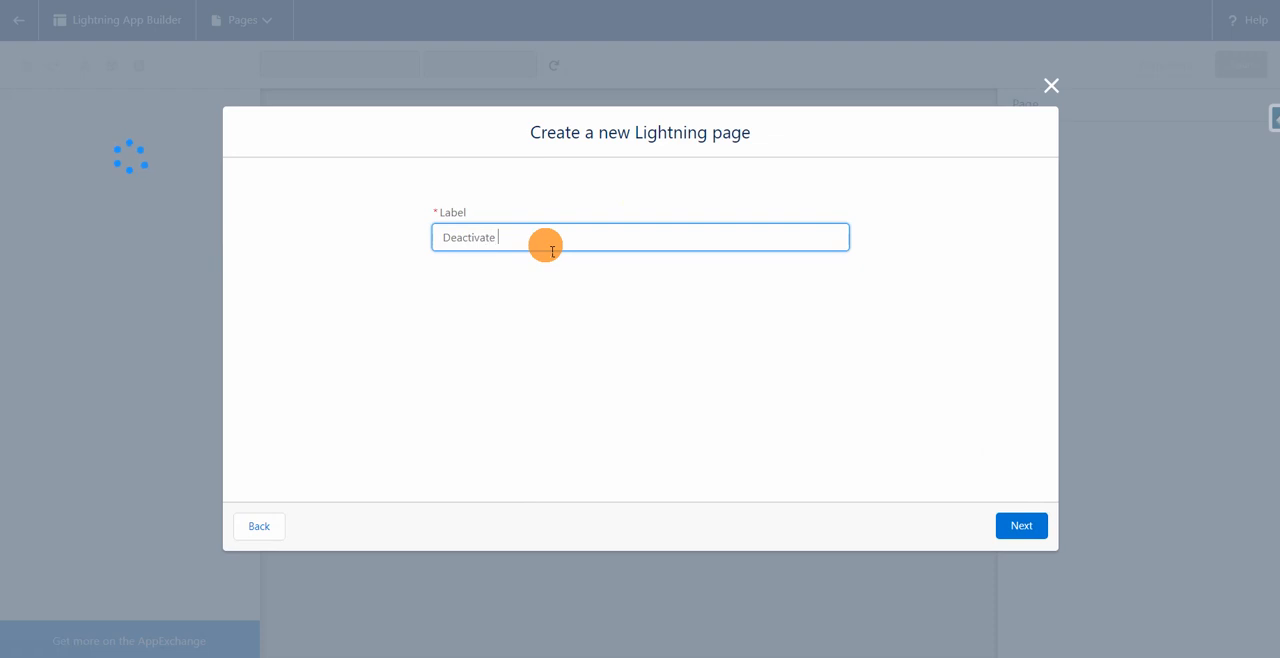
text( Lead Manager)
click(1020, 527)
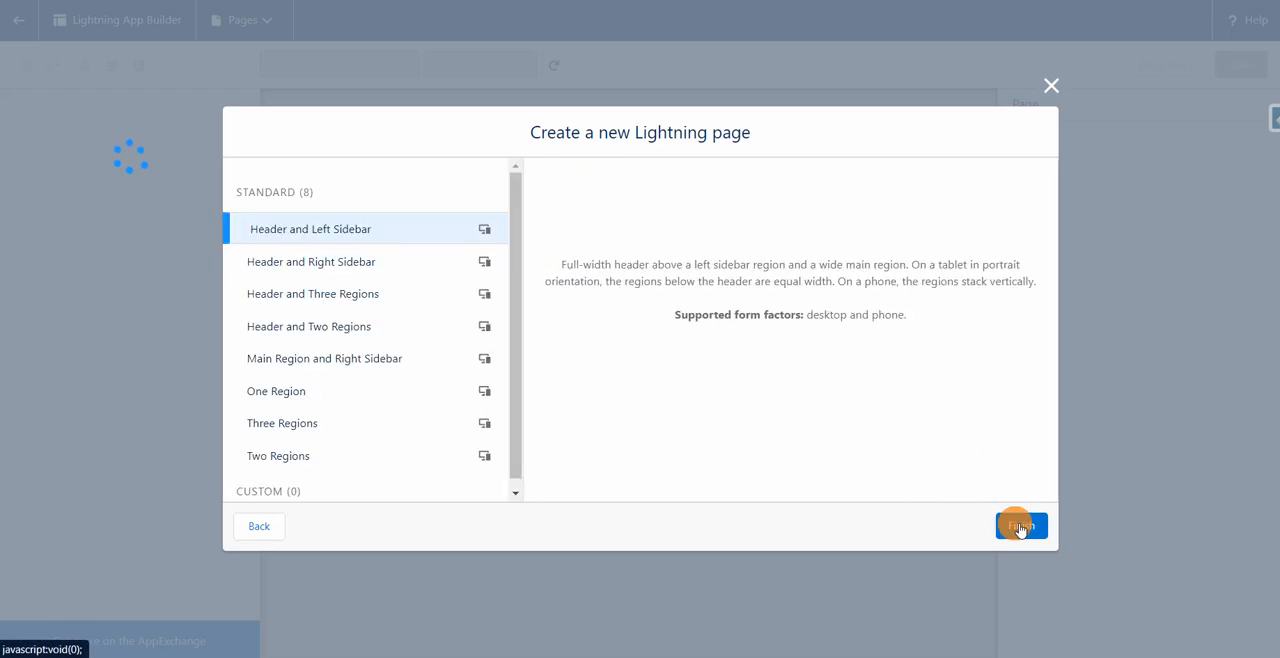
click(335, 392)
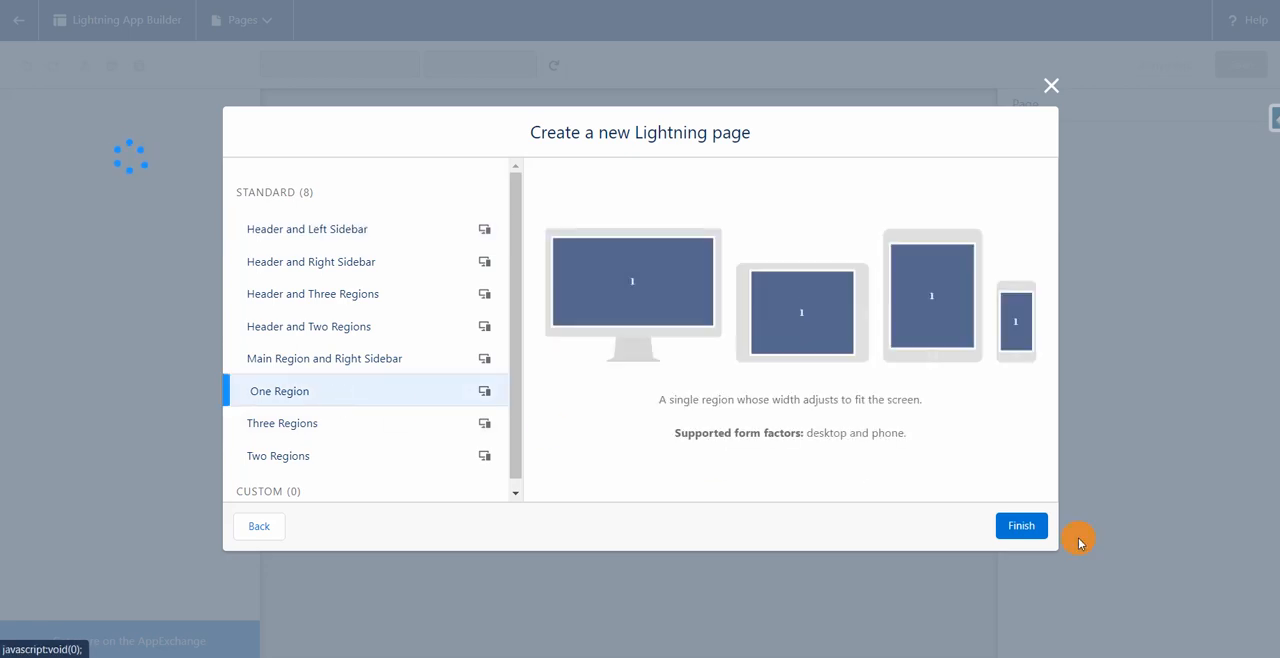
click(1016, 528)
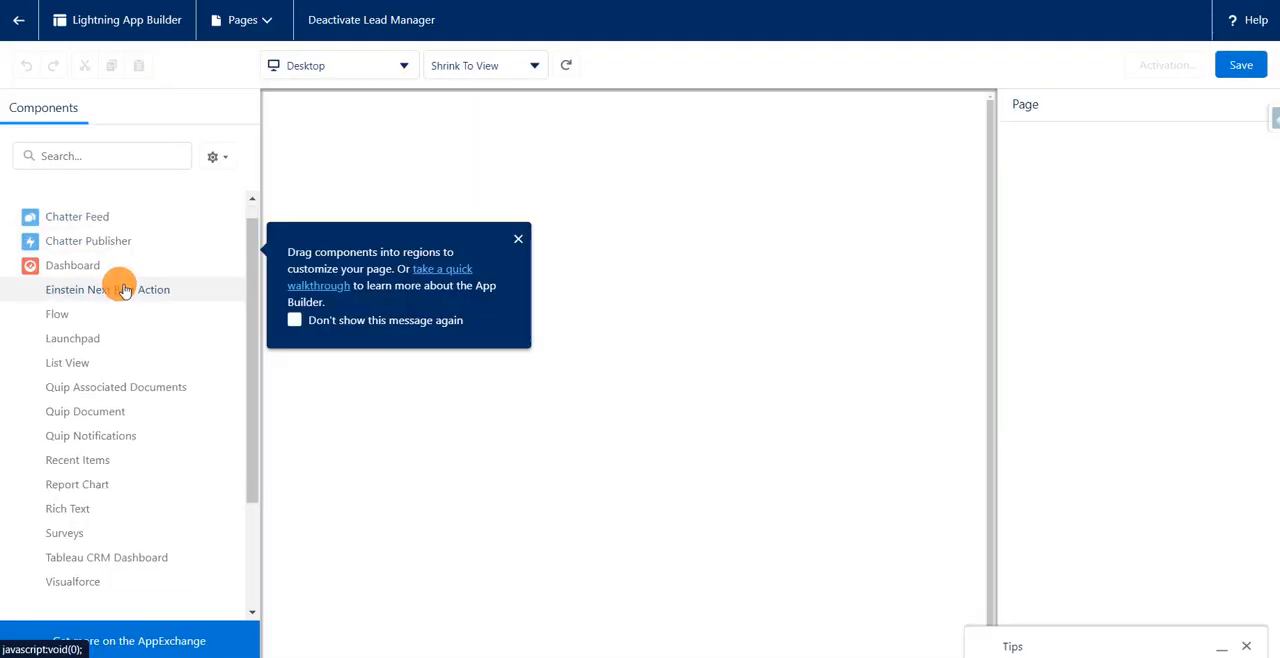
Place a Flow component in the page's single region and set its flow to Deactivate Lead Manager.
scroll(94, 363, down, 3)
scroll(80, 297, up, 2)
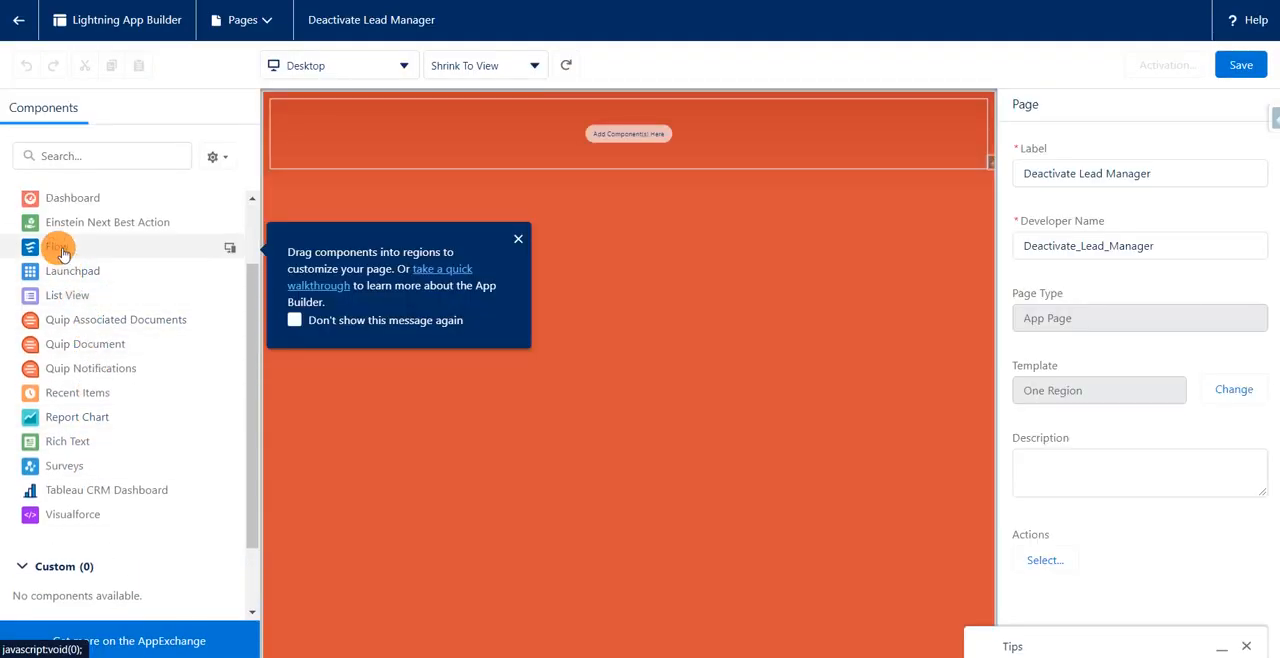
drag(60, 252, 674, 178)
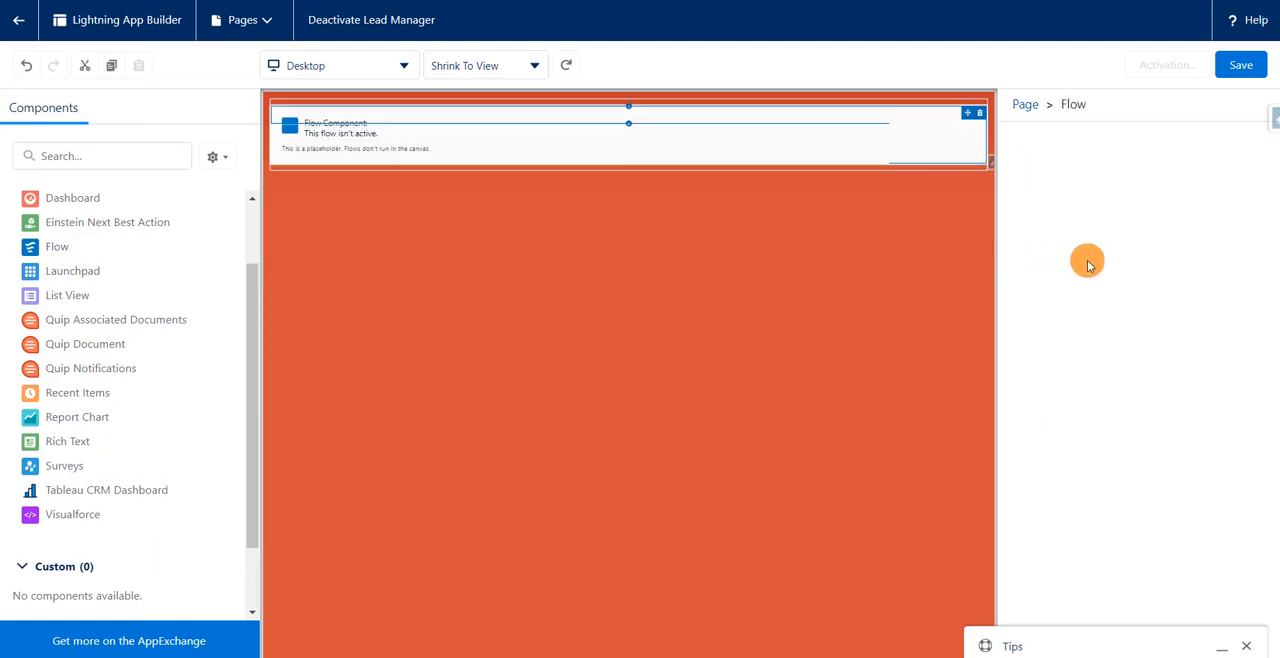
click(1255, 252)
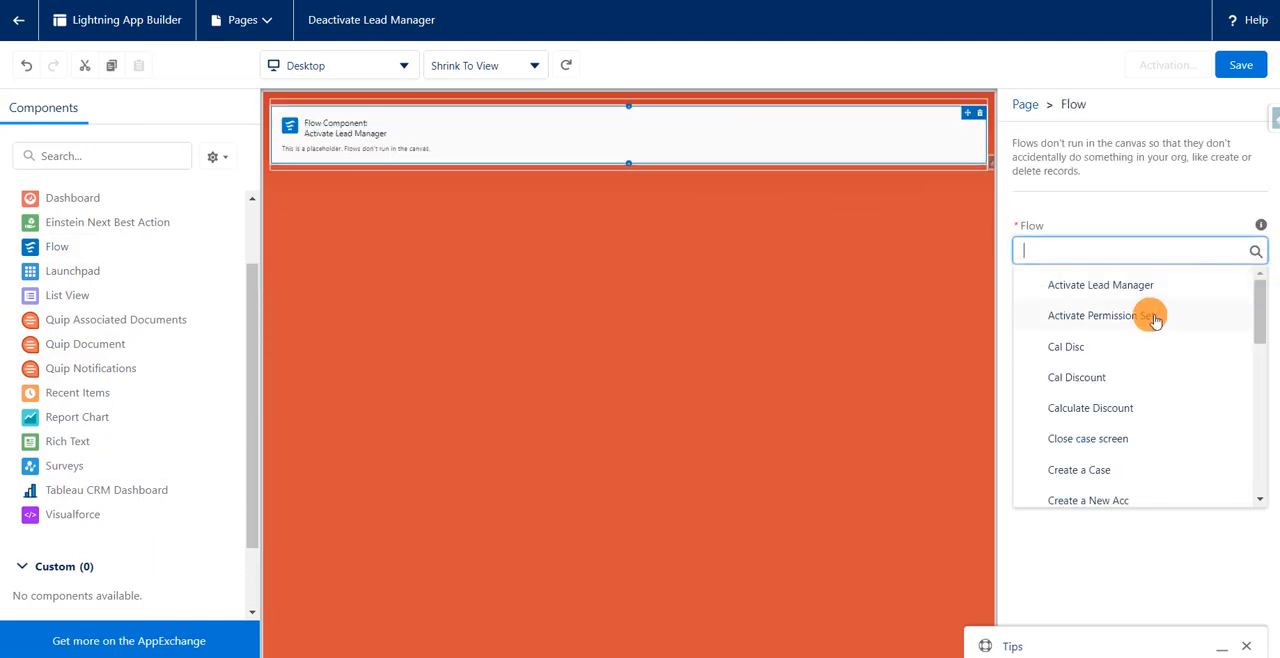
scroll(1148, 325, down, 10)
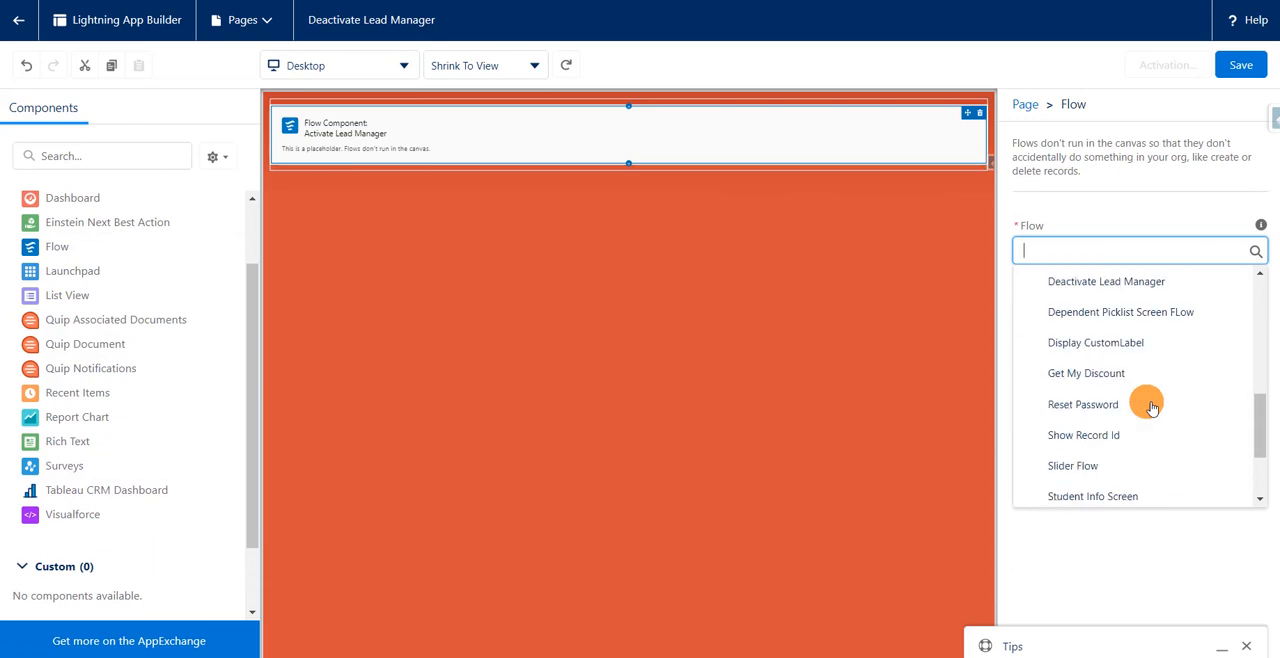
click(1145, 283)
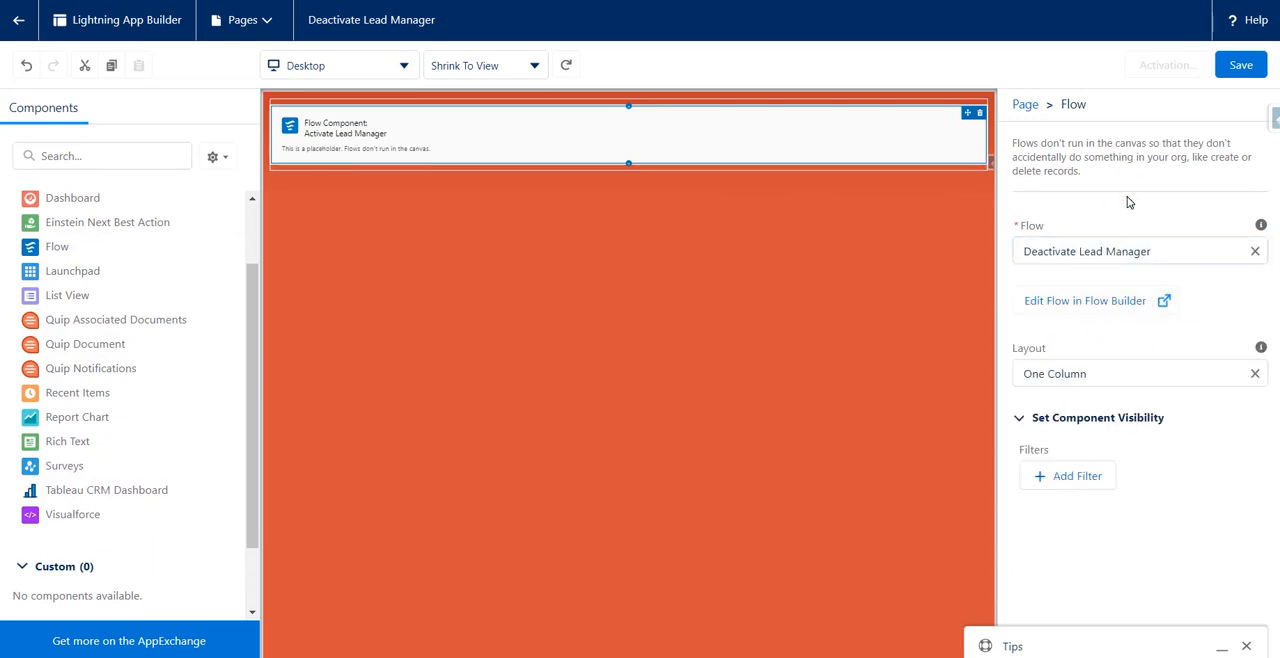
Save and activate the Deactivate Lead Manager page with its default settings, without adding it to navigation menus.
click(1237, 68)
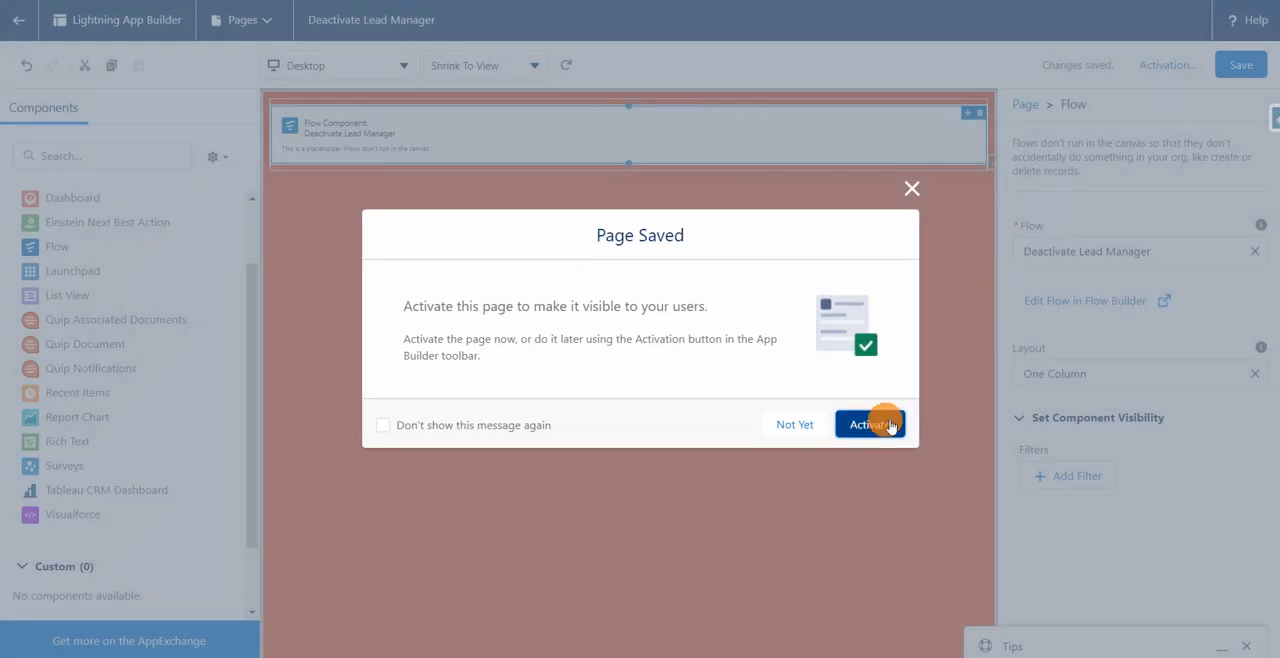
click(880, 424)
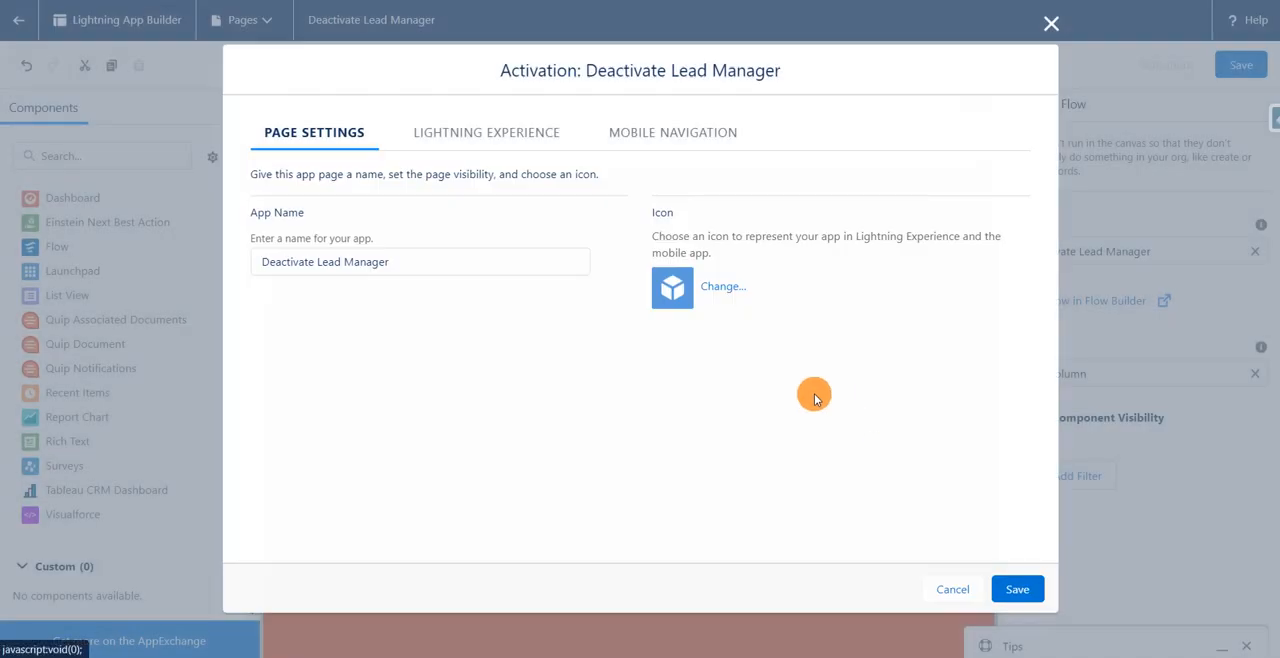
click(1017, 590)
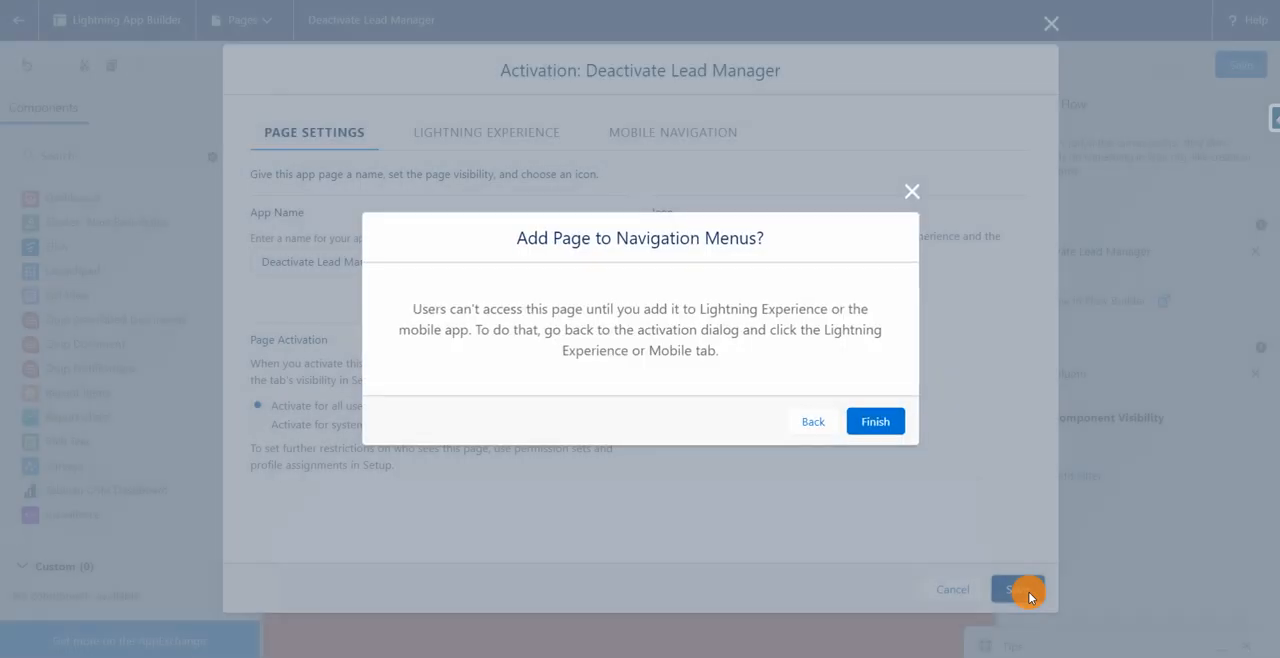
click(879, 424)
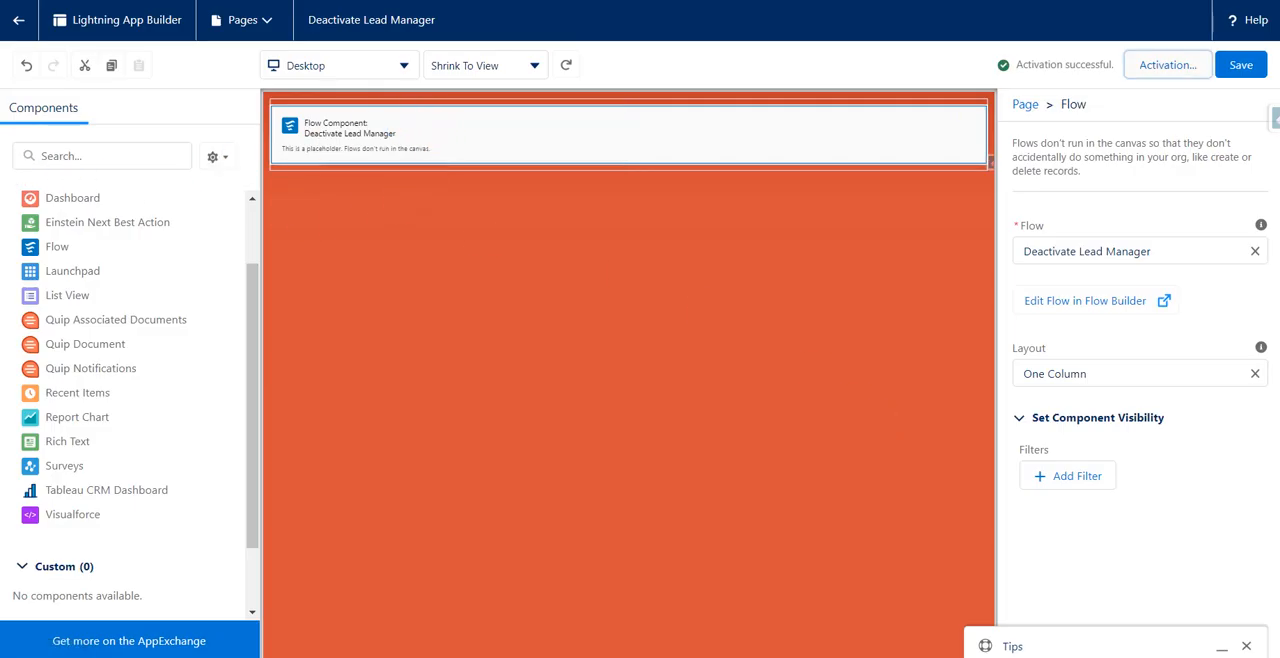
Switch to the Lead Manager's Sales window, search apps and items for "dea" and open the Deactivate Lead Manager page.
click(63, 212)
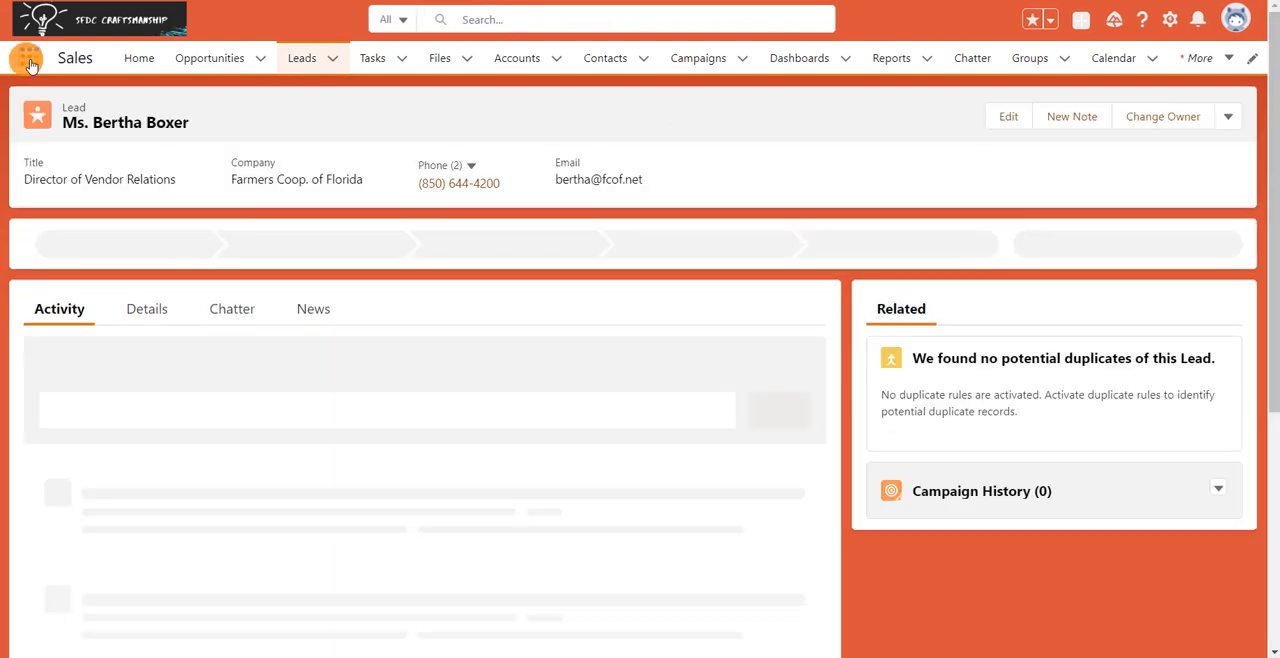
click(29, 60)
text(ea)
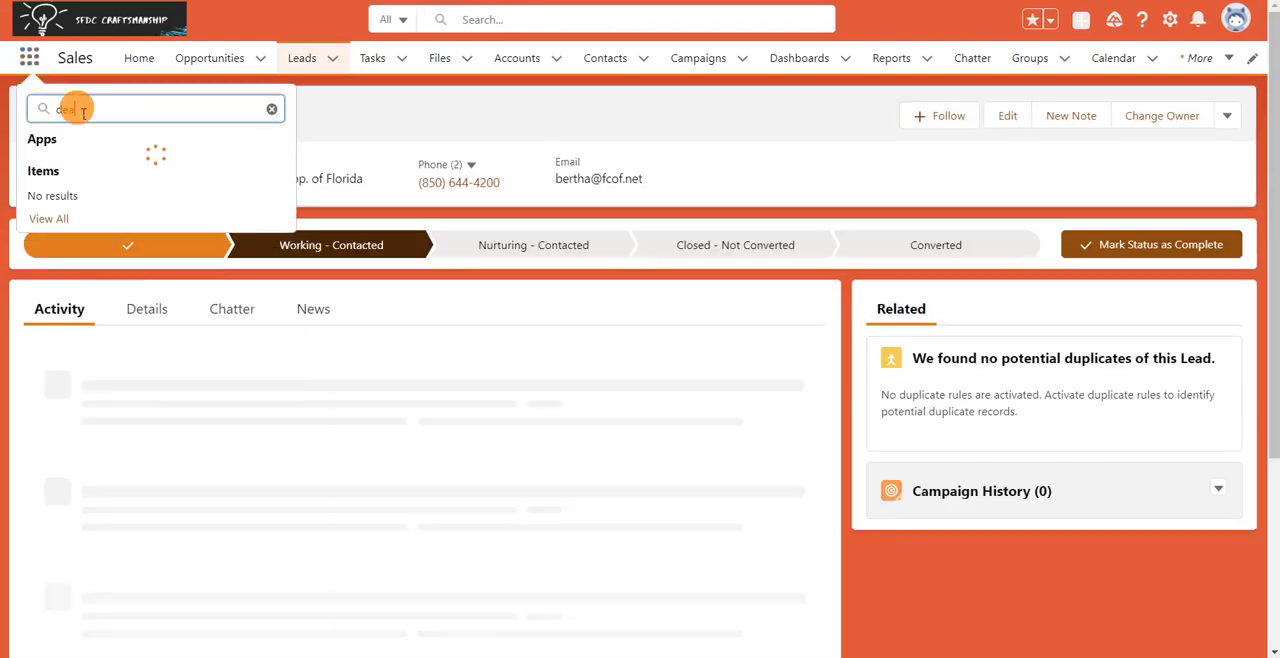
click(113, 218)
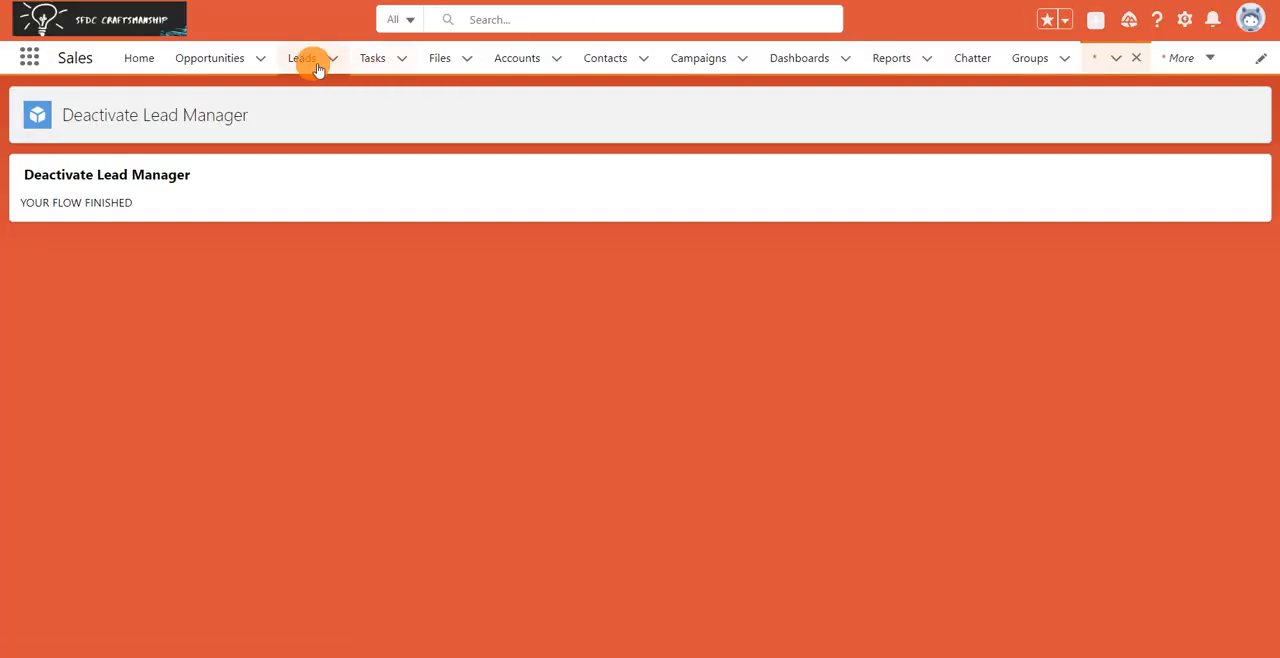
Open the Farmers Coop. of Florida lead's details to check which lead actions remain after deactivation.
click(312, 60)
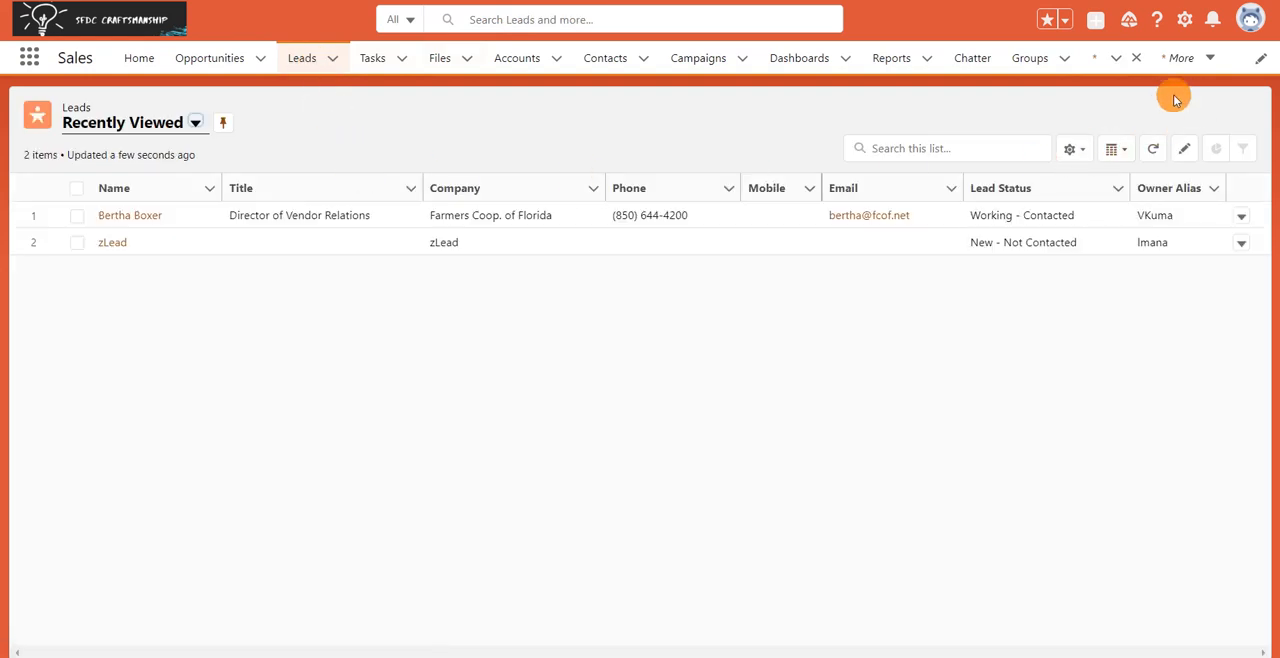
click(128, 215)
click(147, 309)
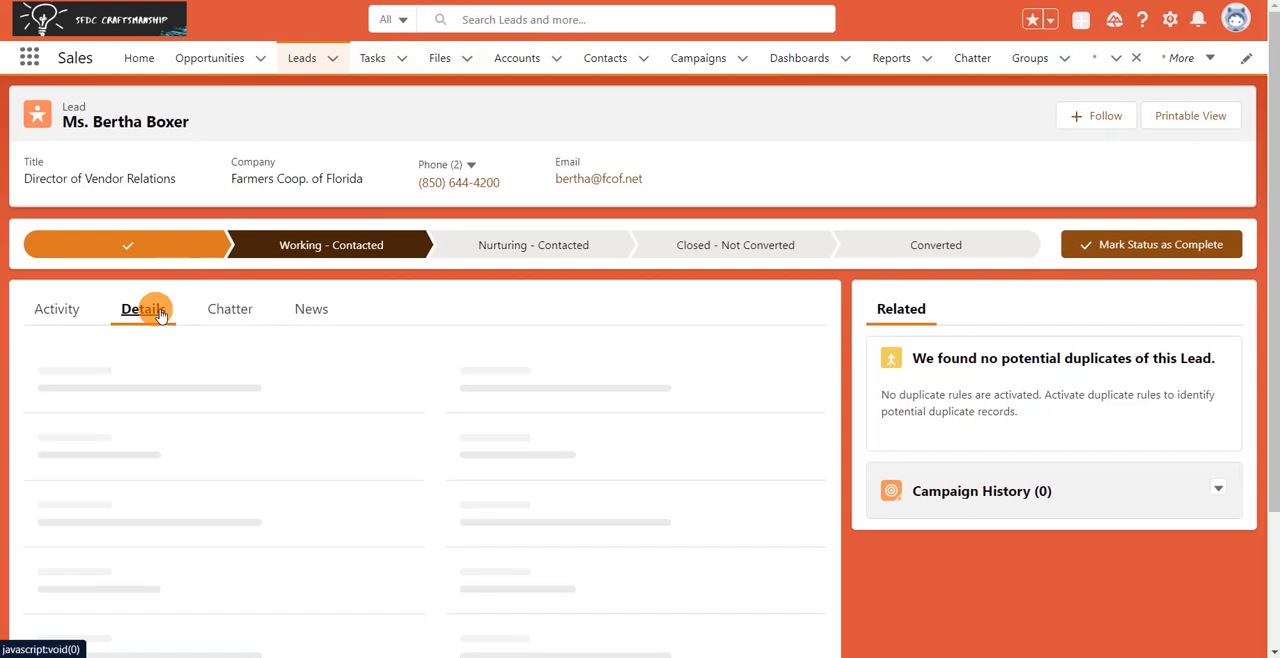
Search apps and items for "ac" and open the Activate Lead Manager page to run its activation flow.
click(29, 58)
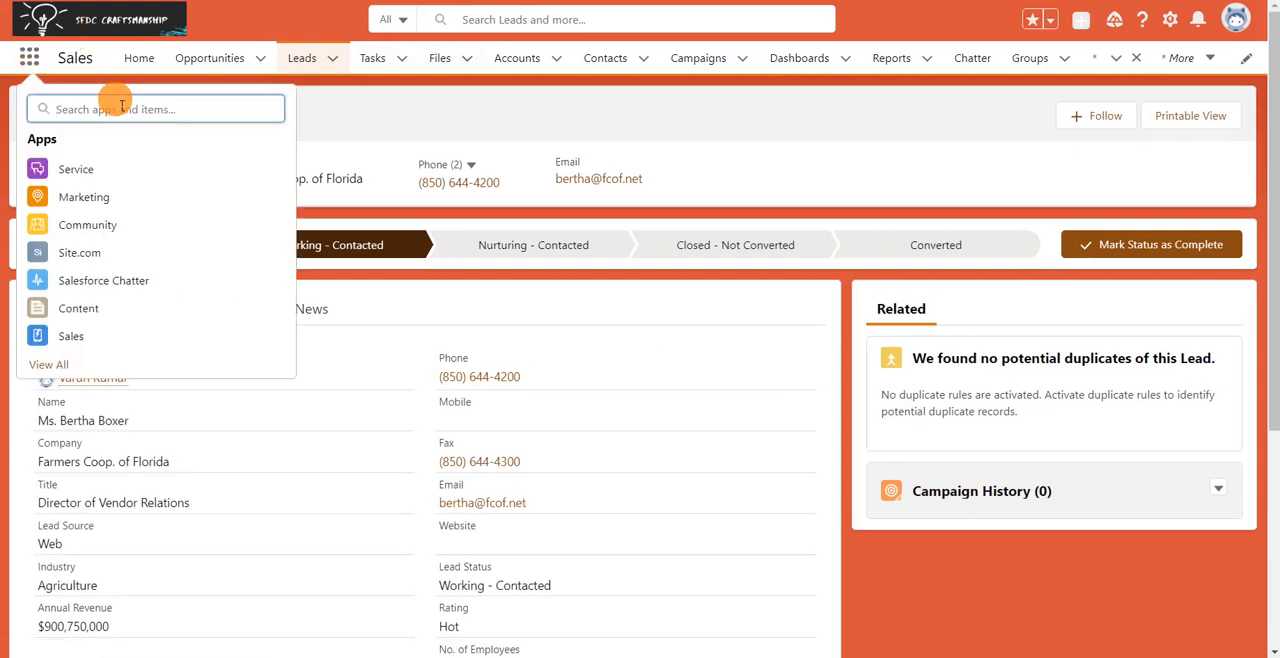
text(ac)
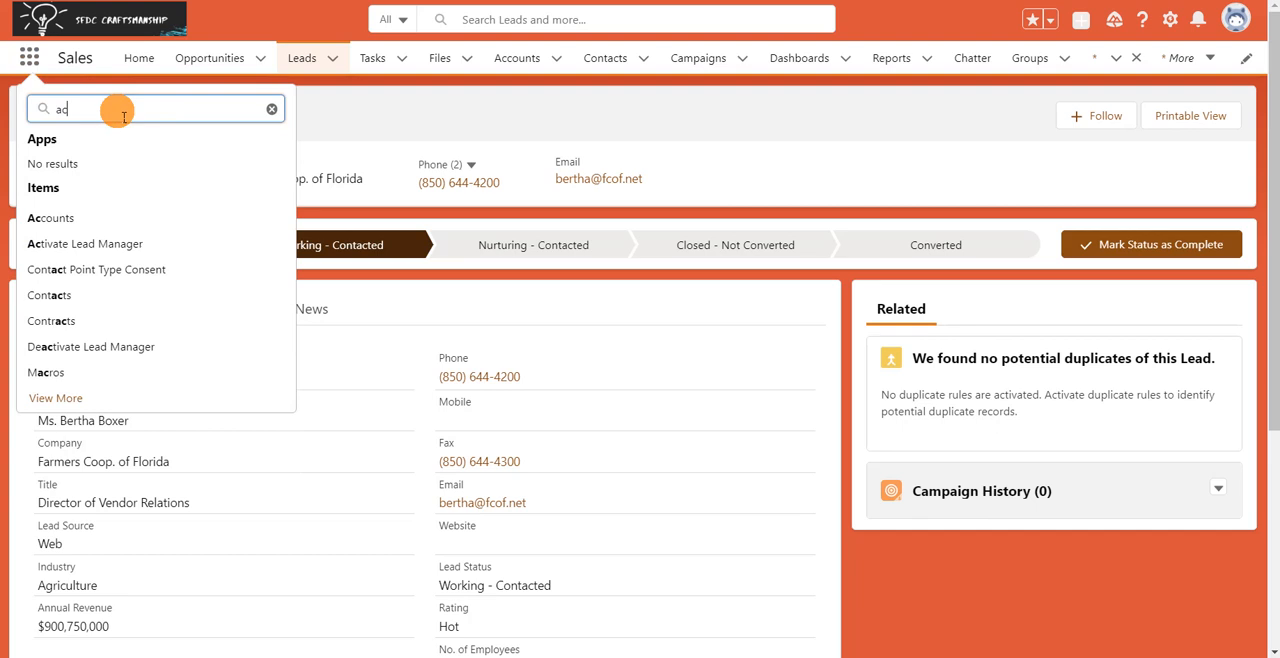
click(117, 243)
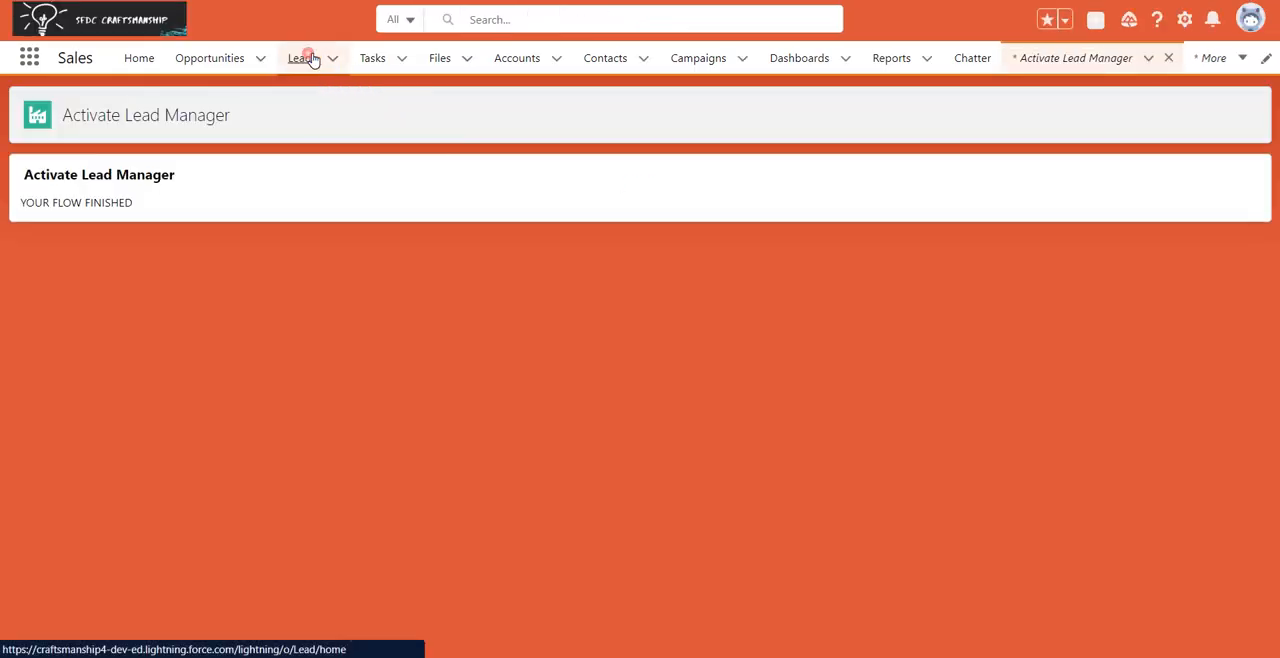
Check lead access after activation by opening the Farmers Coop. of Florida lead's details and its edit form.
click(306, 58)
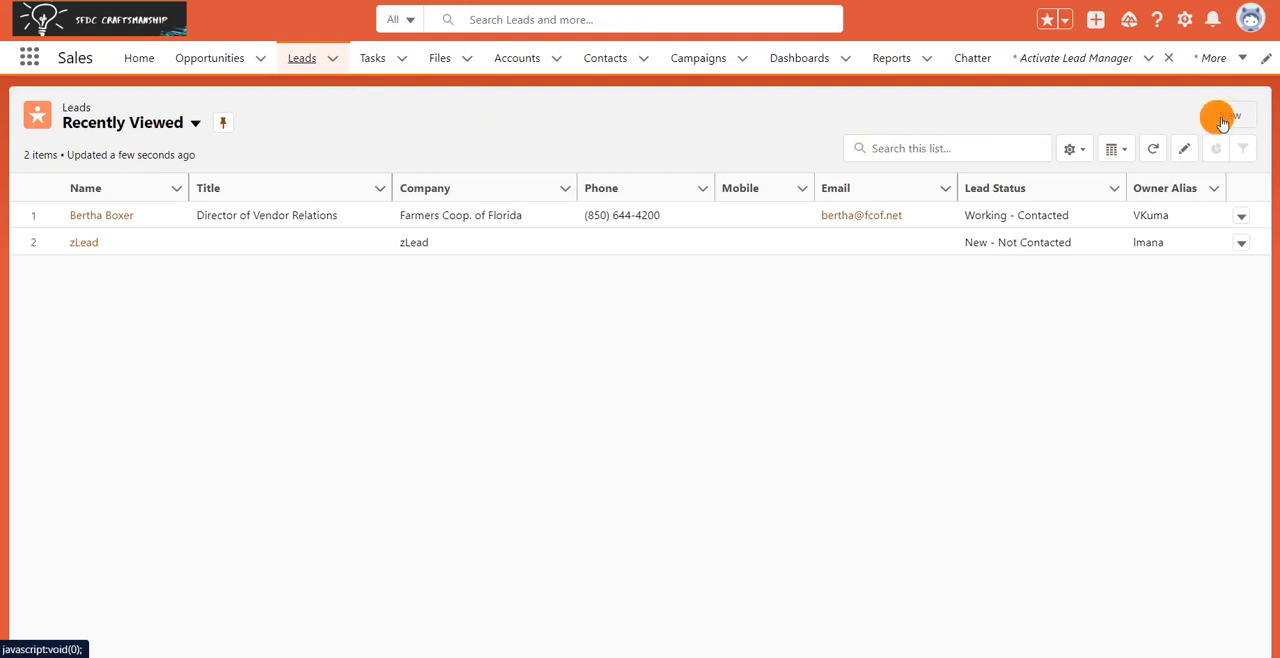
click(114, 216)
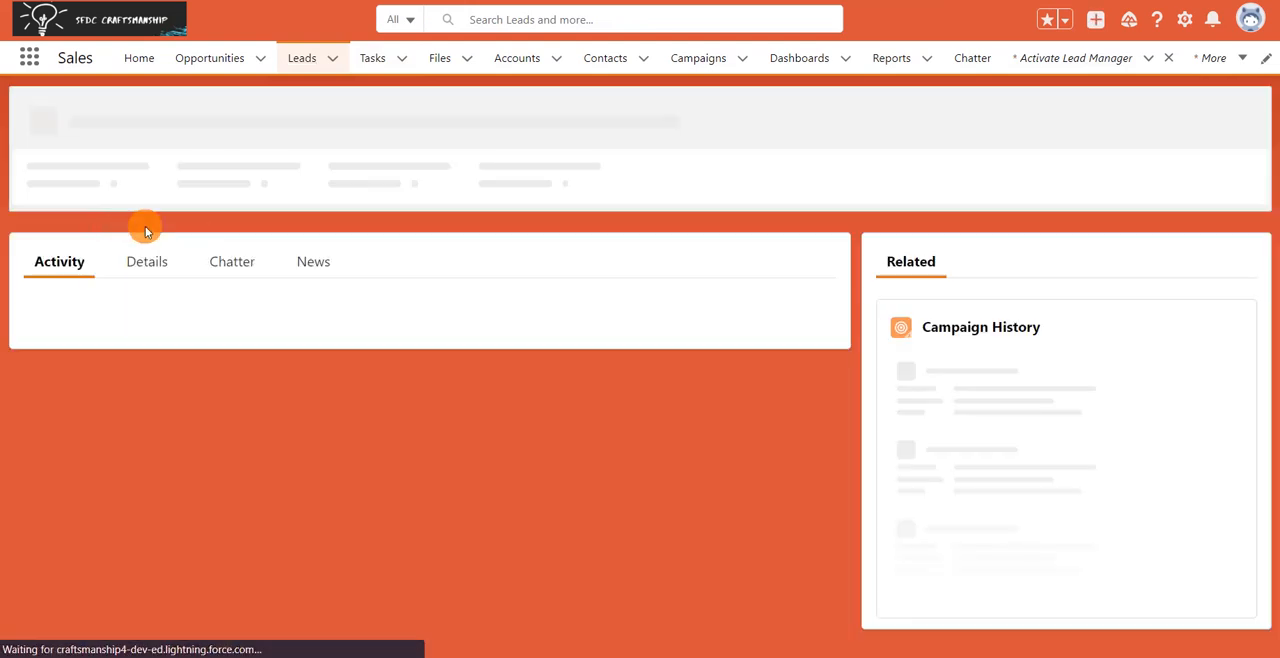
click(160, 318)
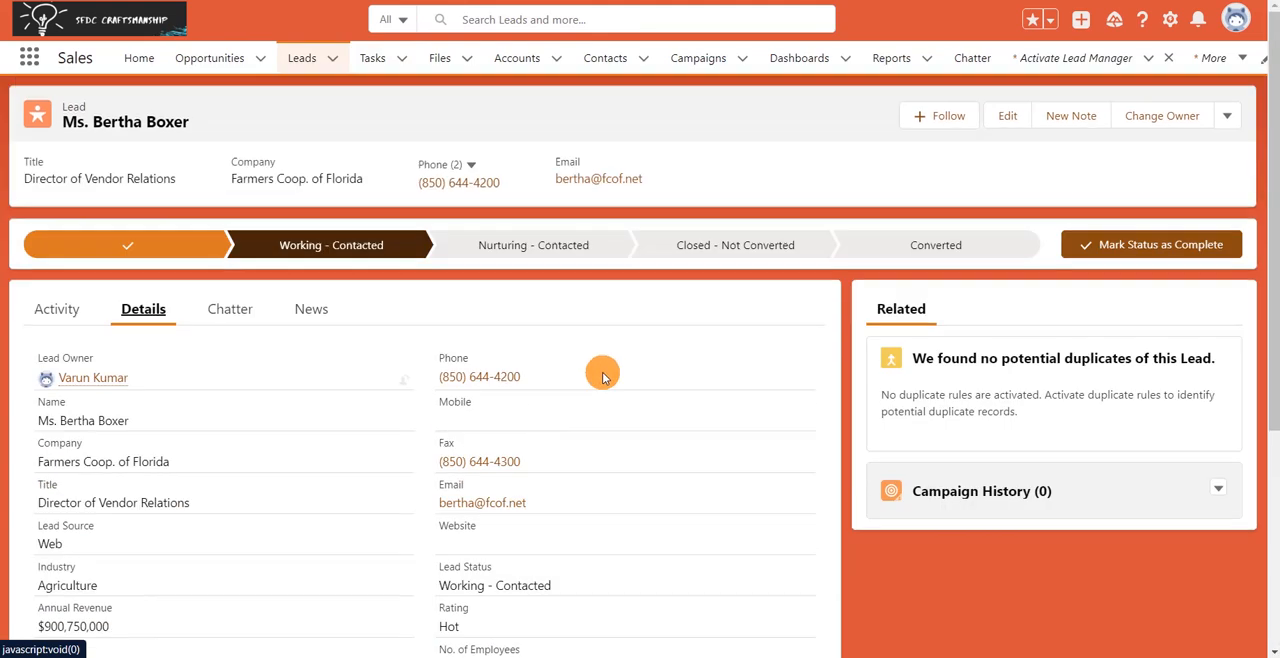
click(1005, 117)
Switch to the Trailhead module and read the unit Get Started with Session-Based Permission Sets.
mouse_move(5, 141)
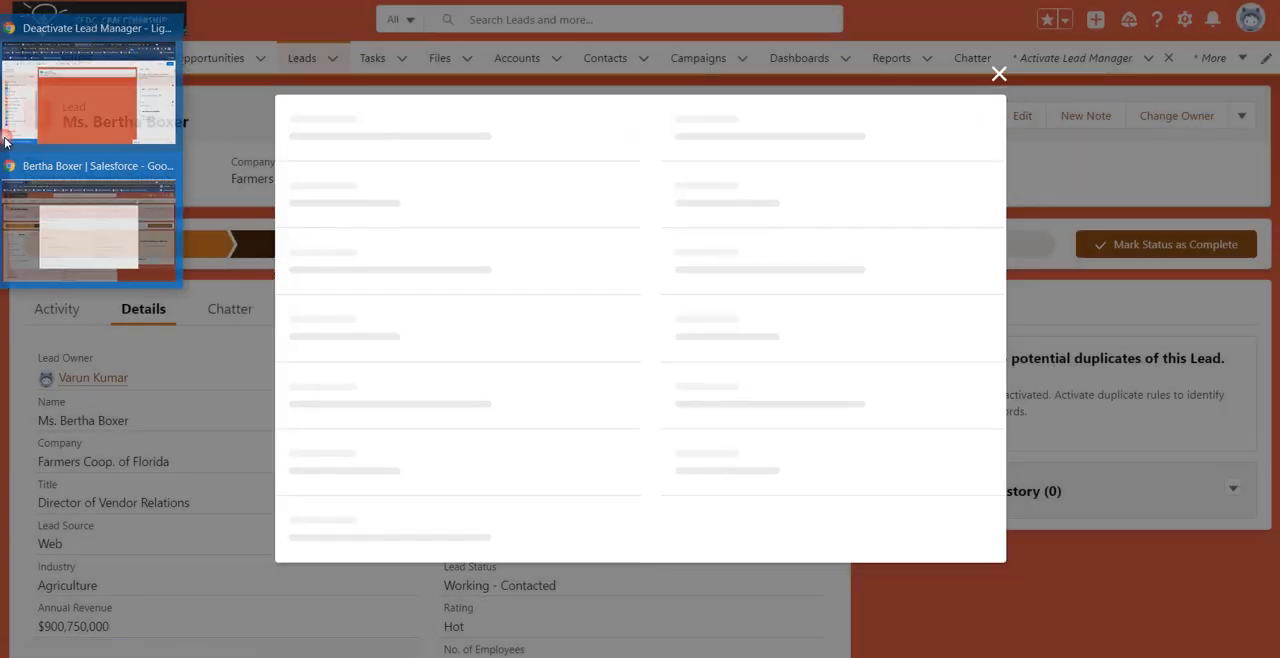
click(160, 33)
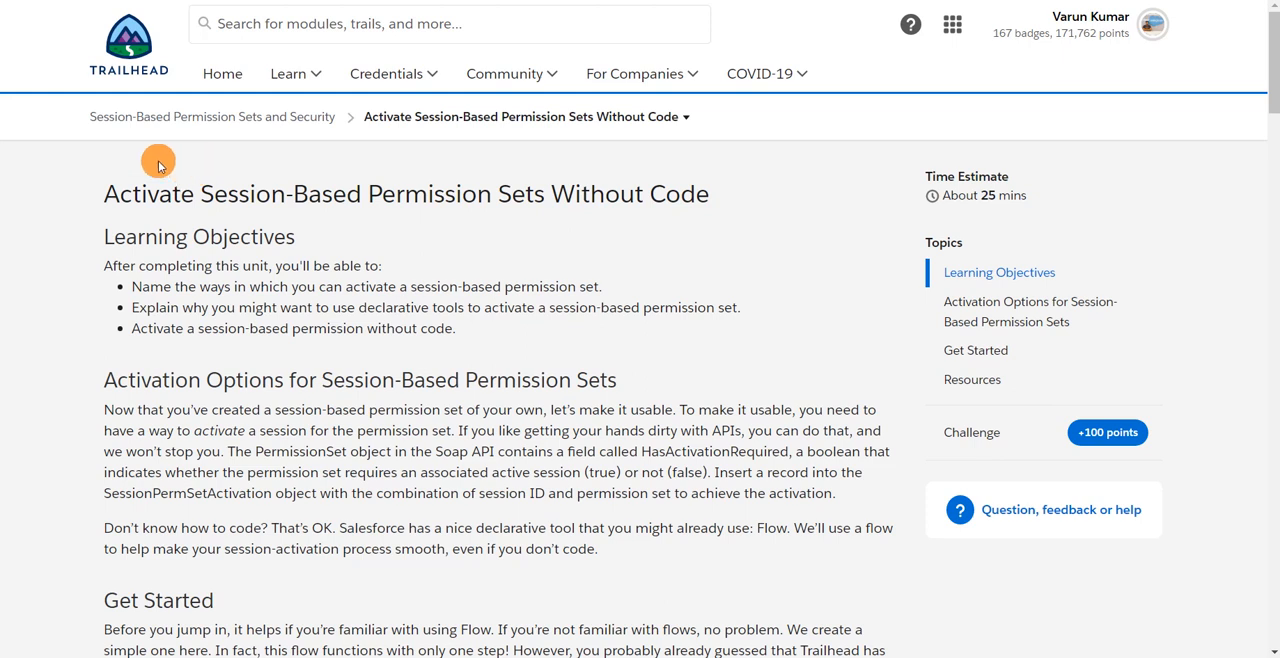
click(385, 117)
click(430, 205)
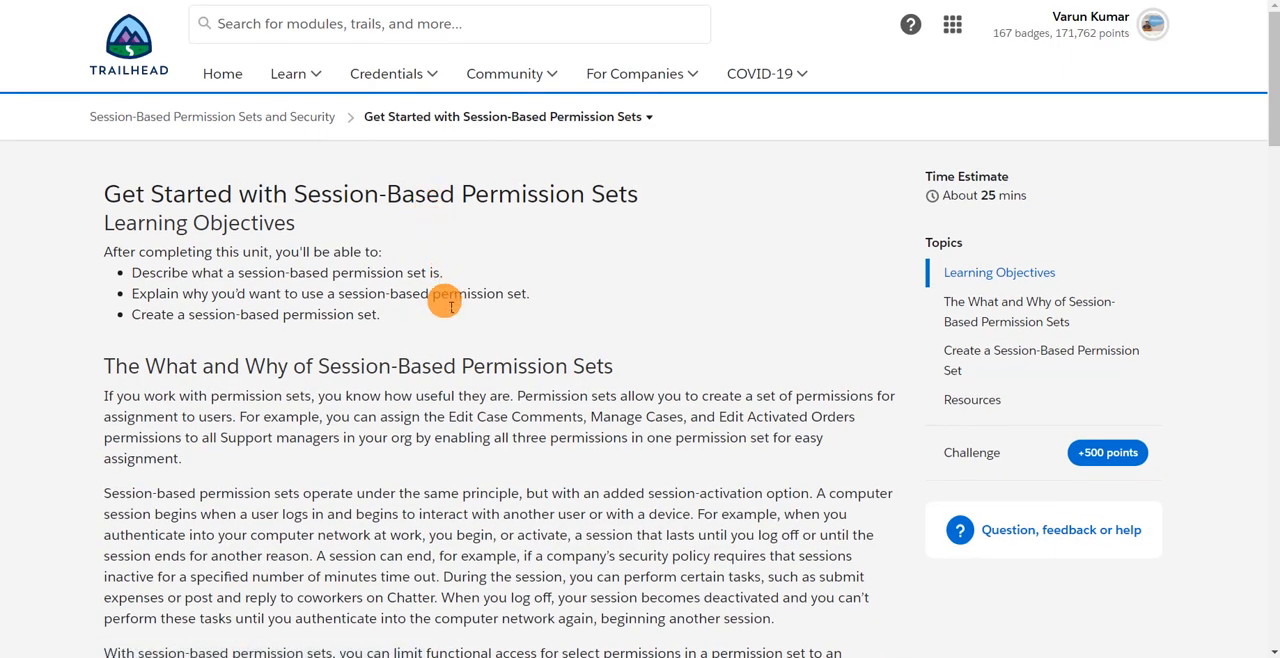
scroll(445, 305, down, 3)
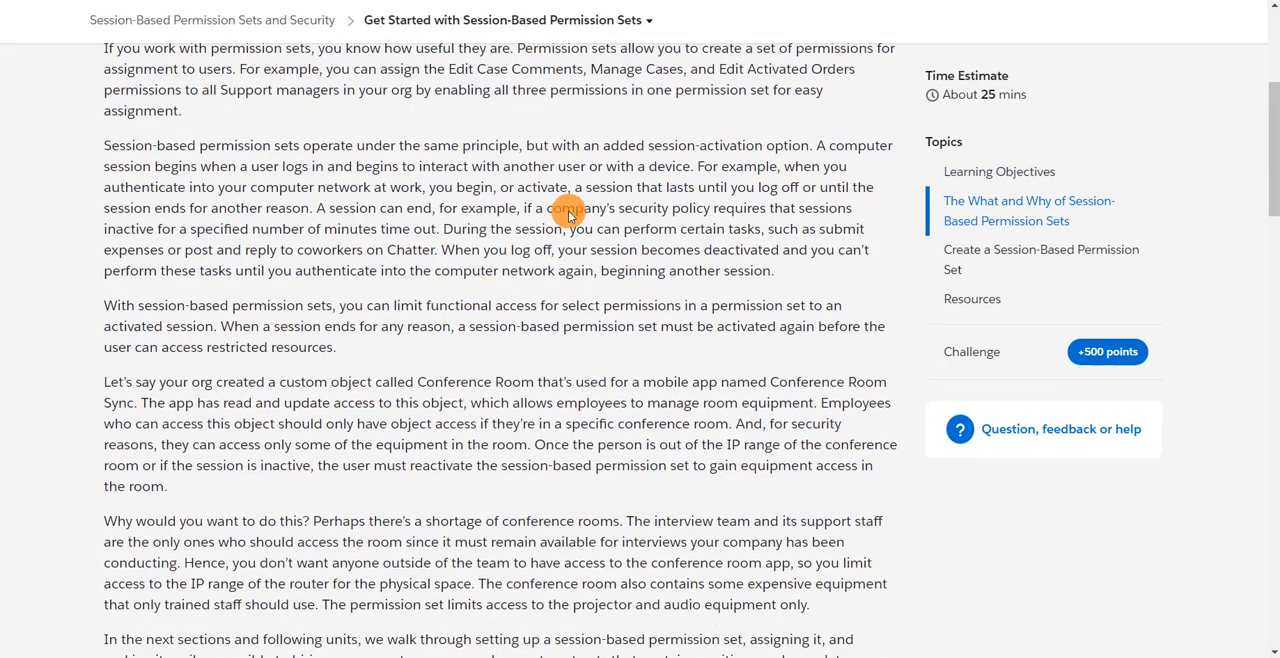